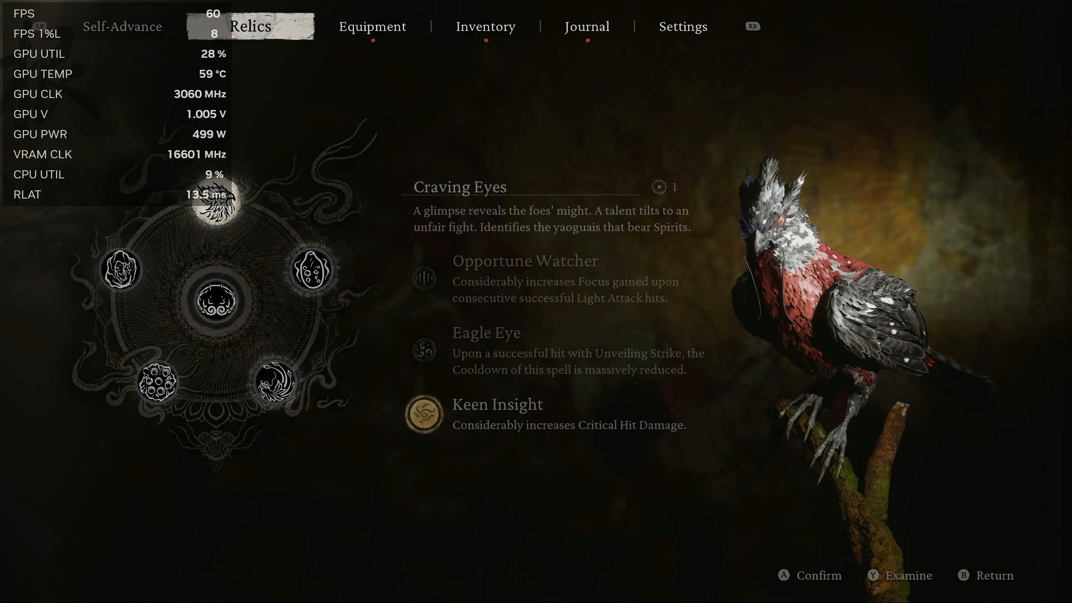
- Quit Black Myth: Wukong to the desktop and minimize the Steam window
{"action": "key", "text": "q"}
{"action": "key", "text": "q"}
{"action": "key", "text": "Up"}
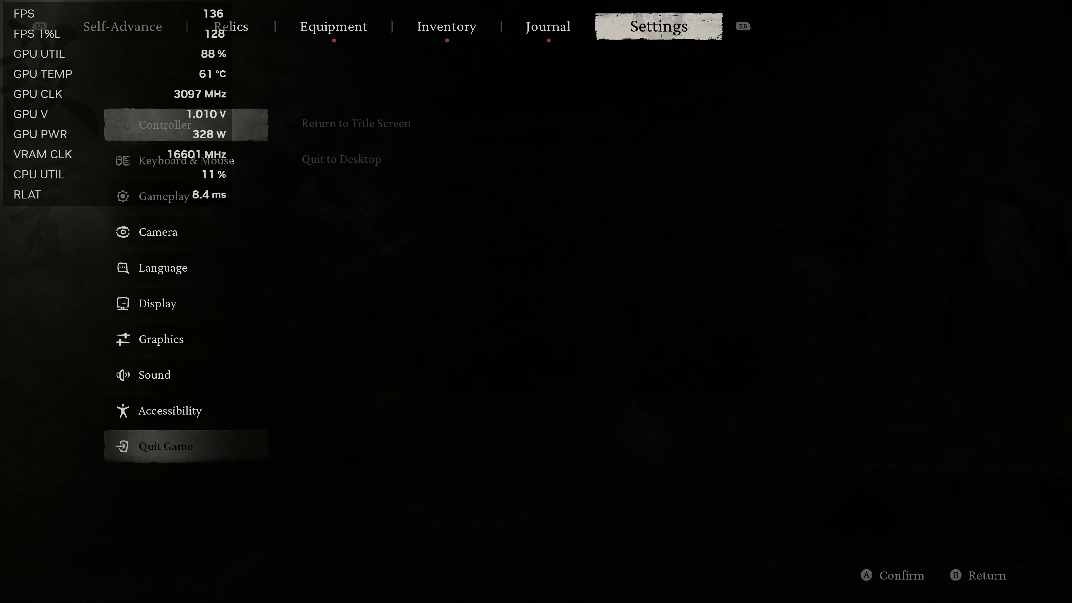
{"action": "key", "text": "Return"}
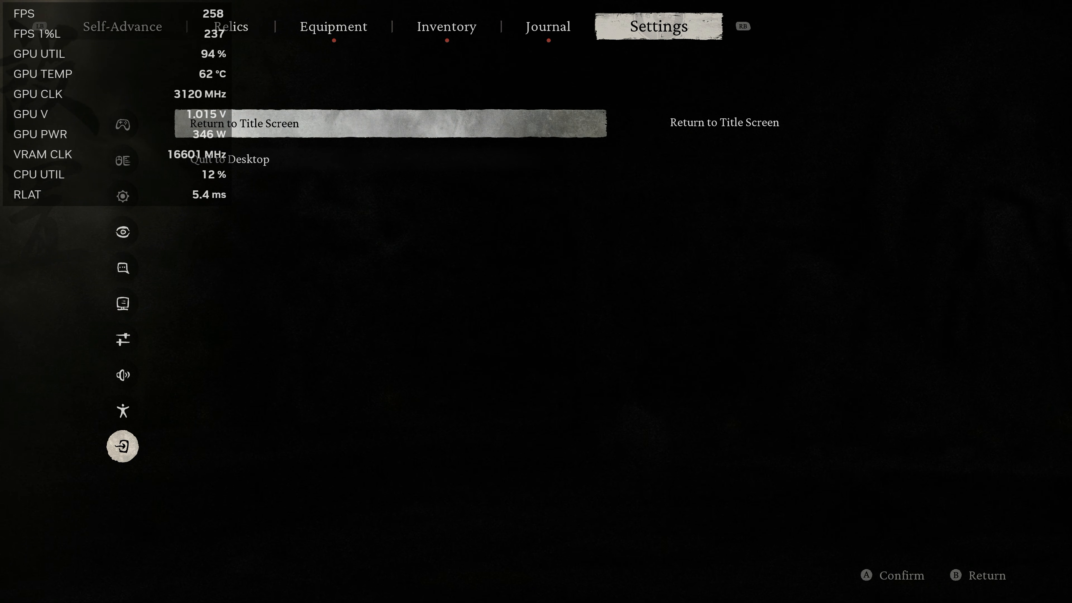
{"action": "key", "text": "Down"}
{"action": "key", "text": "Return"}
{"action": "key", "text": "Return"}
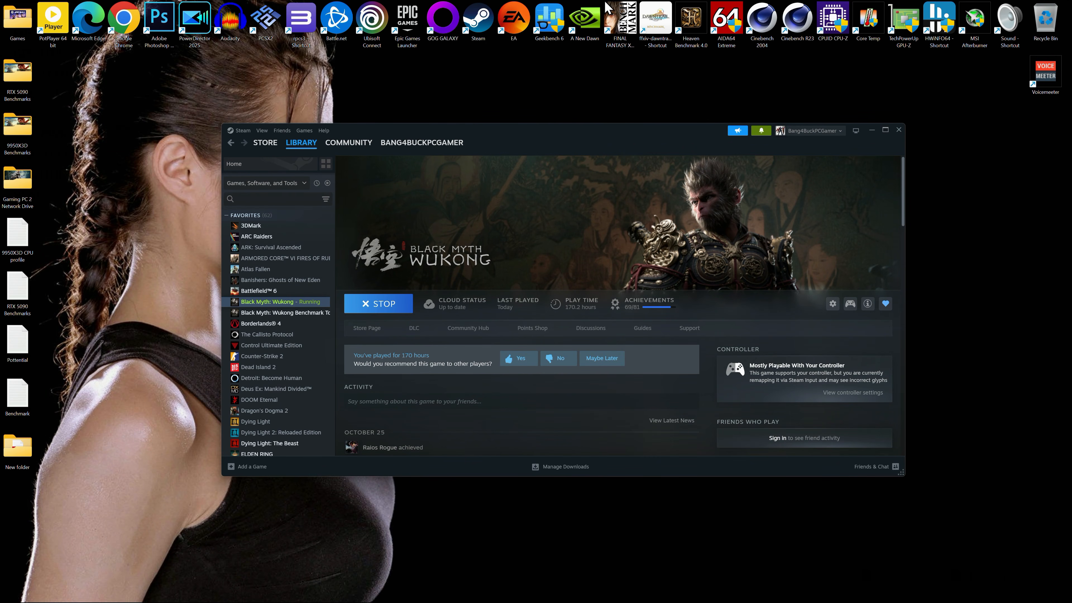
{"action": "left_click", "coordinate": [872, 130]}
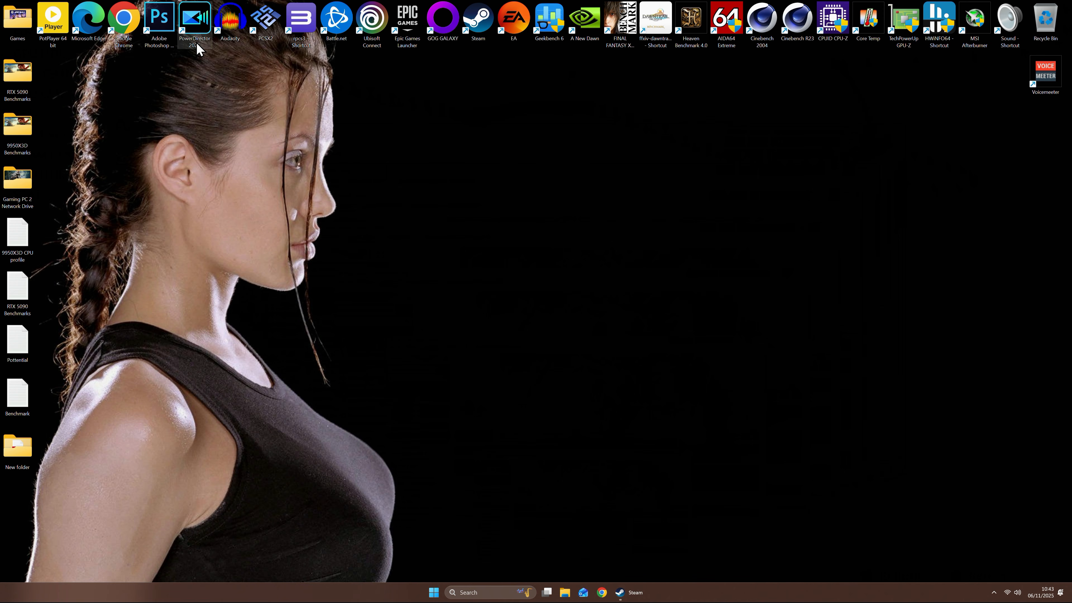
- Launch PowerDirector 2025 and create a new project with the 16:9 aspect ratio
{"action": "double_click", "coordinate": [195, 25]}
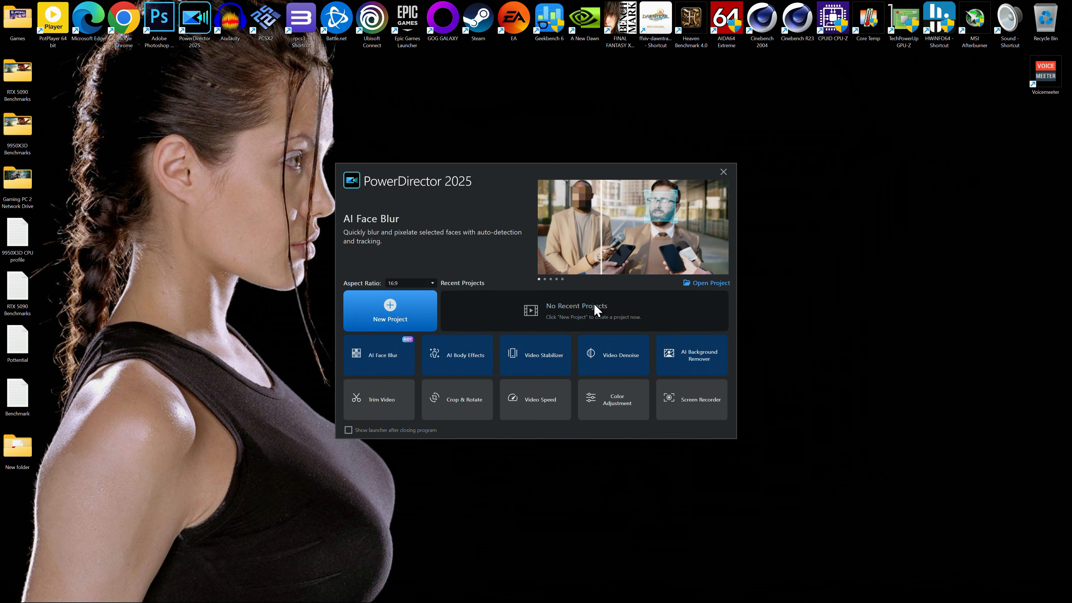
{"action": "left_click_drag", "start_coordinate": [546, 176], "coordinate": [503, 126]}
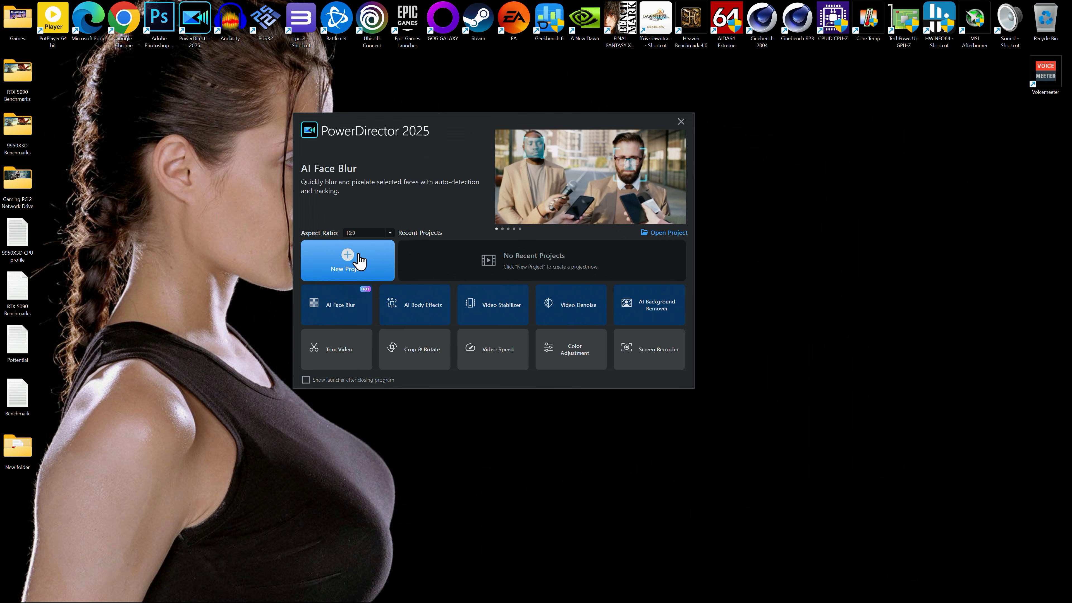
{"action": "left_click", "coordinate": [386, 233]}
{"action": "left_click", "coordinate": [432, 230]}
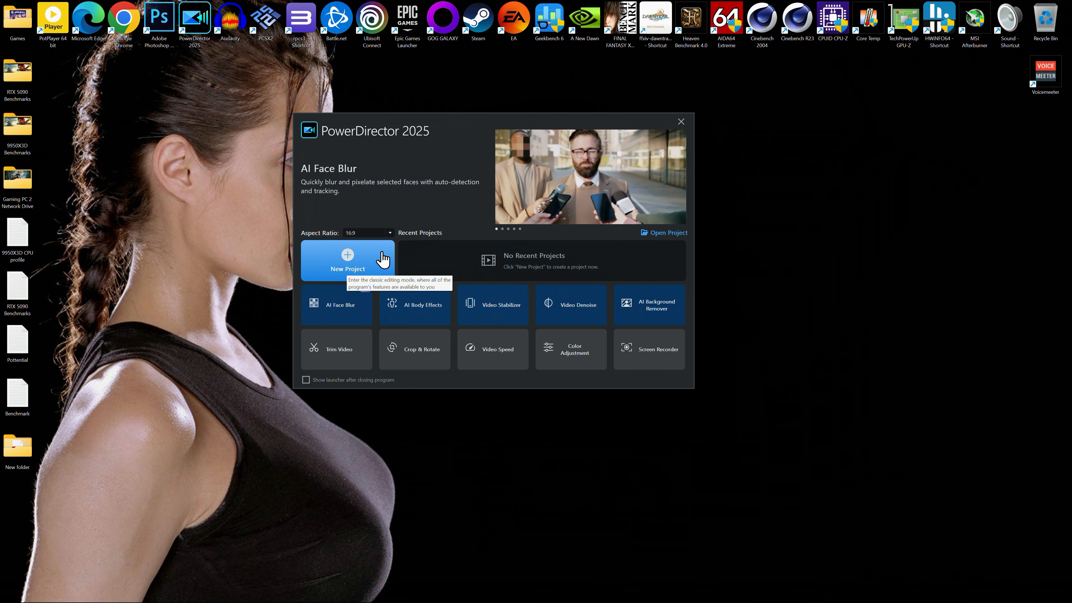
{"action": "left_click", "coordinate": [391, 230]}
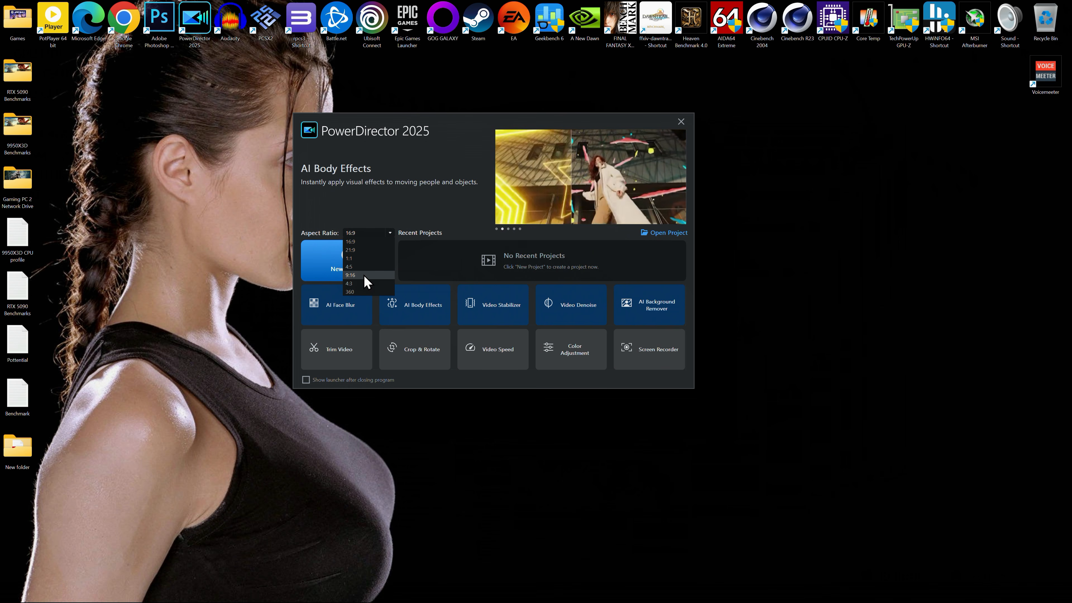
{"action": "left_click", "coordinate": [411, 219]}
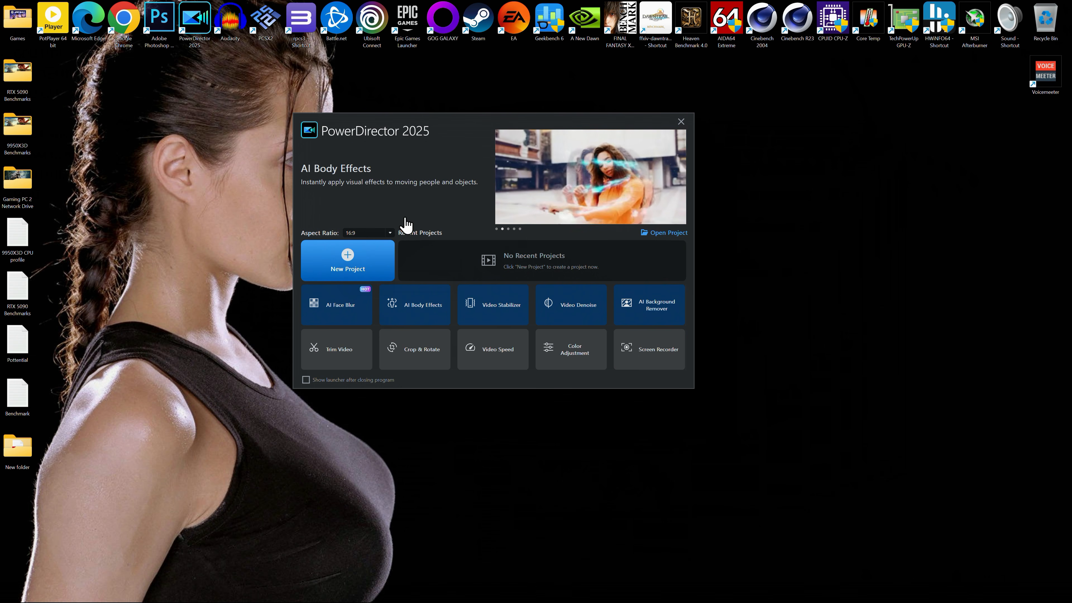
{"action": "left_click", "coordinate": [354, 265]}
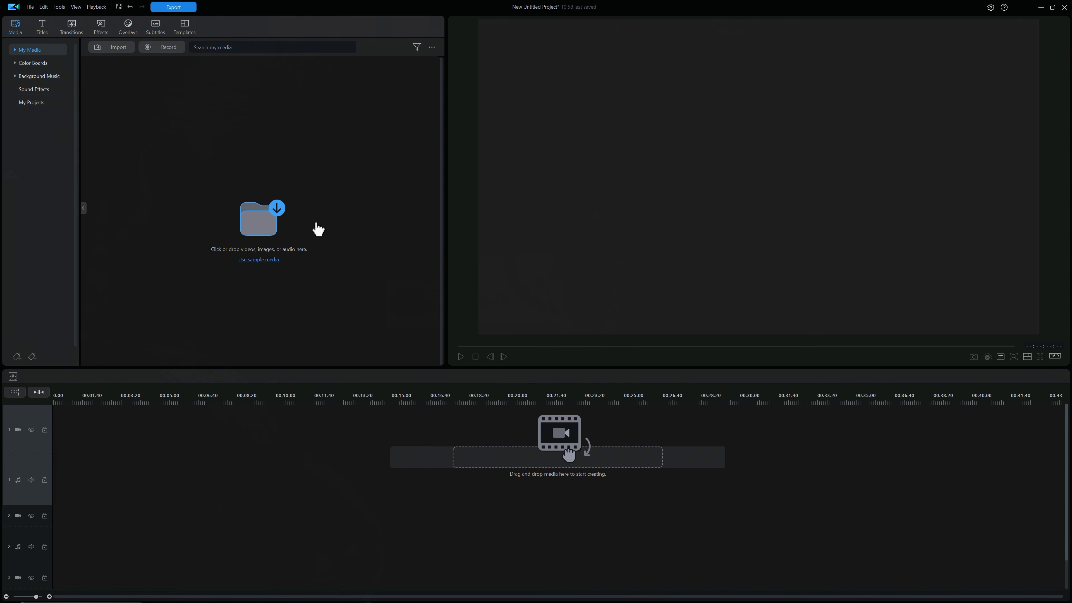
{"action": "left_click", "coordinate": [264, 230]}
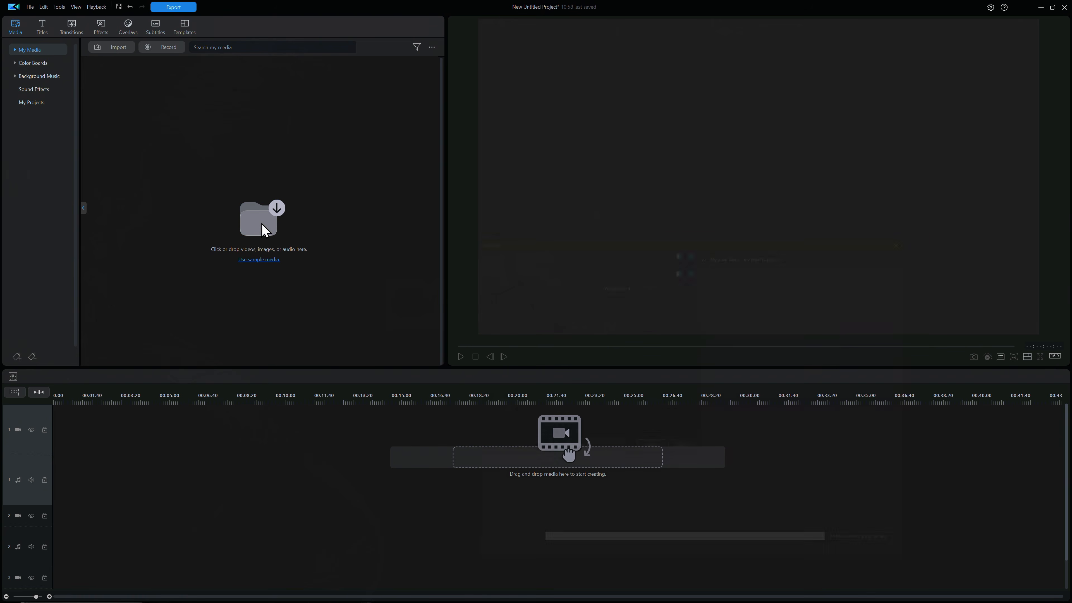
{"action": "left_click_drag", "start_coordinate": [631, 232], "coordinate": [321, 143]}
{"action": "left_click", "coordinate": [206, 157]}
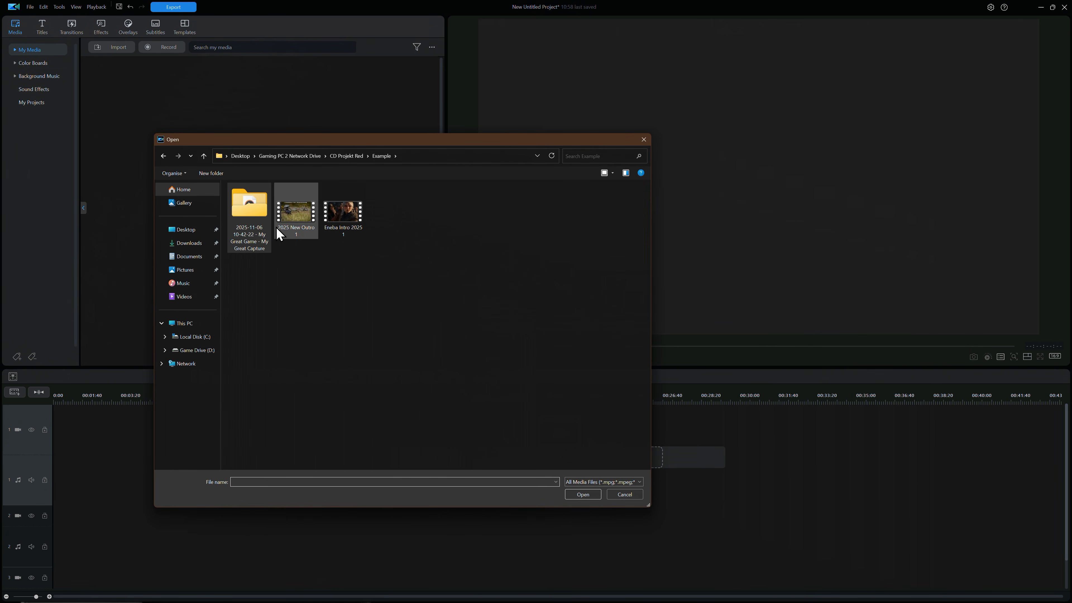
{"action": "double_click", "coordinate": [254, 212]}
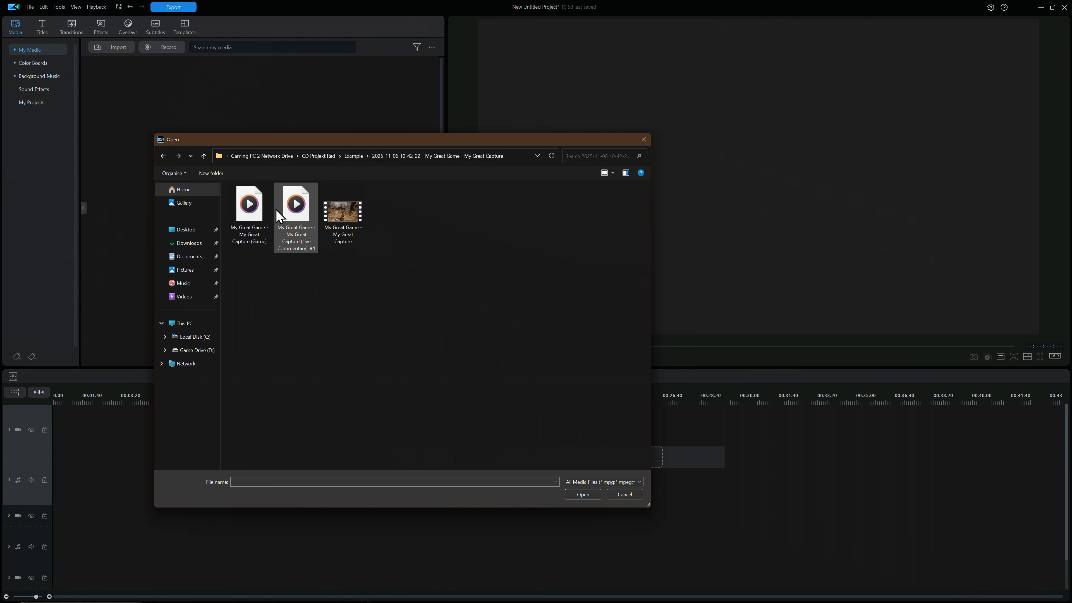
{"action": "left_click_drag", "start_coordinate": [371, 256], "coordinate": [258, 226]}
{"action": "left_click", "coordinate": [581, 492]}
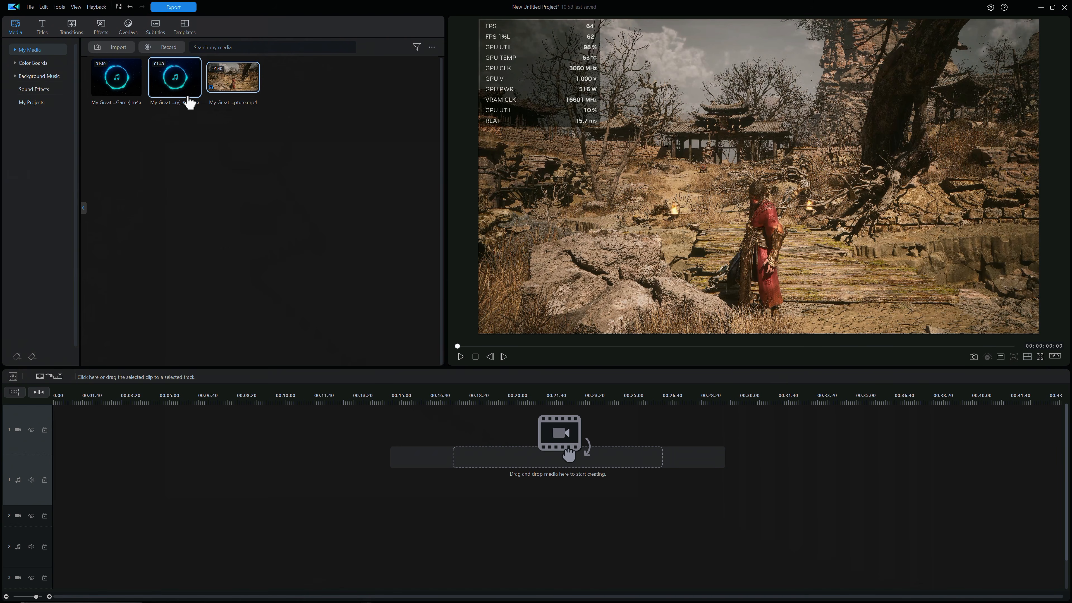
- Preview the My Great Capture video from the media library
{"action": "left_click", "coordinate": [281, 135]}
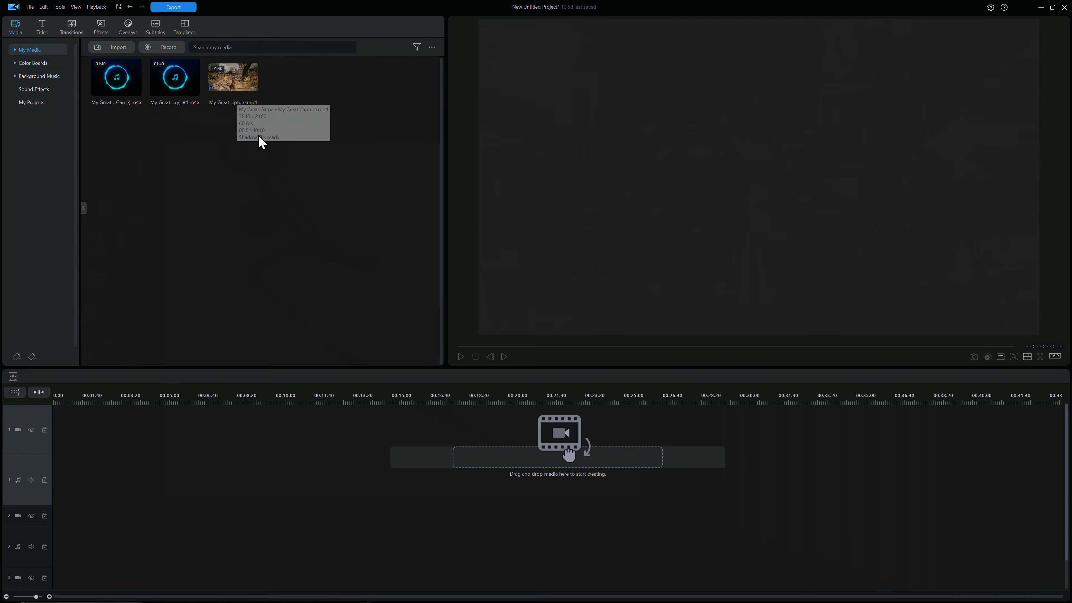
{"action": "double_click", "coordinate": [239, 83]}
{"action": "left_click", "coordinate": [461, 356]}
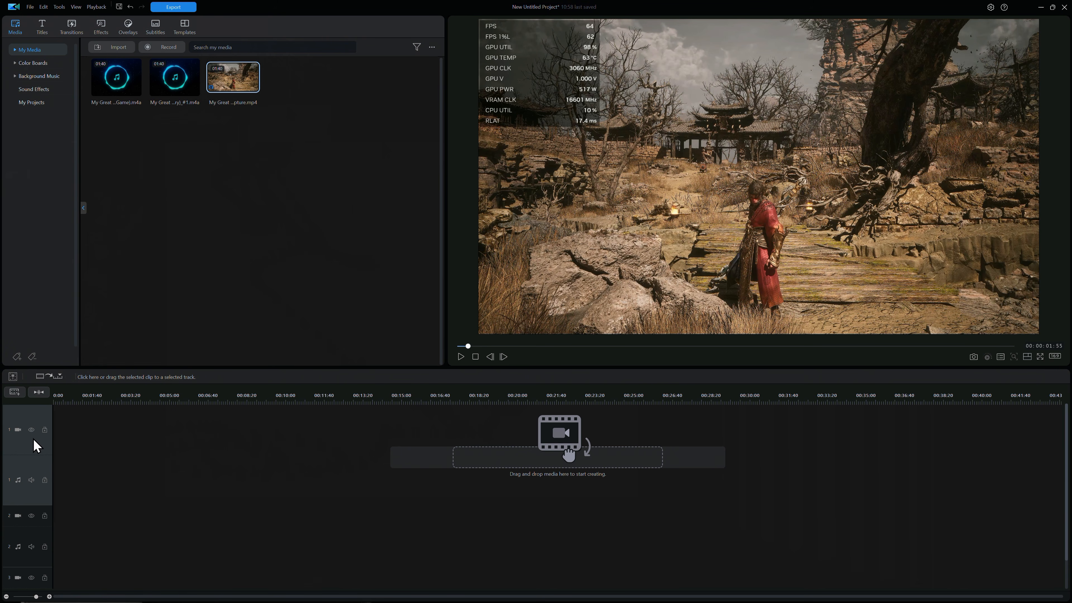
- Place the My Great Capture video at the start of track 1 and play back its opening seconds
{"action": "left_click", "coordinate": [31, 430]}
{"action": "left_click_drag", "start_coordinate": [243, 96], "coordinate": [54, 421]}
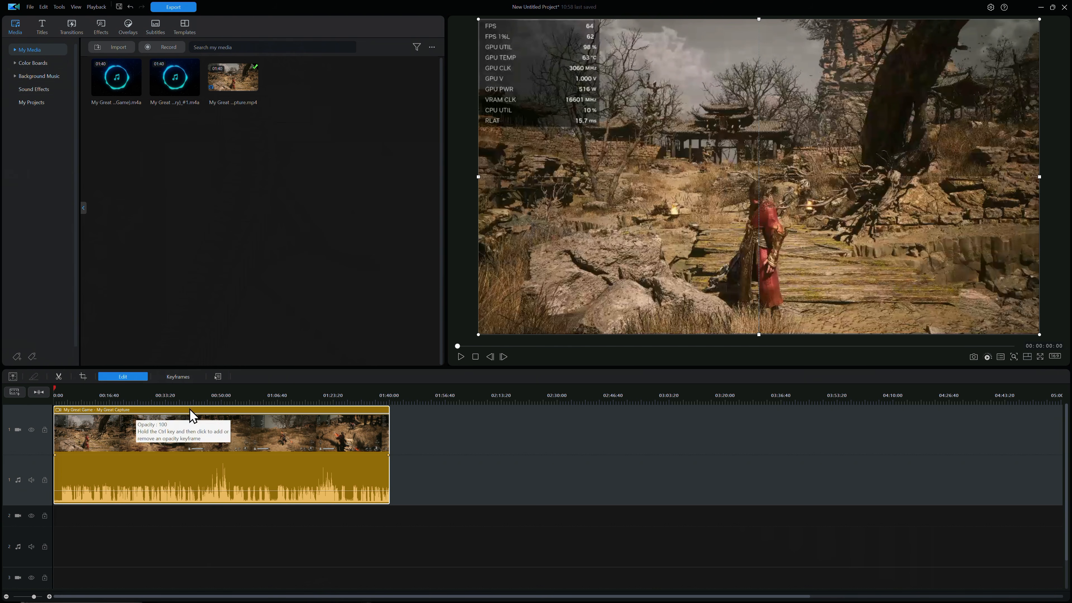
{"action": "left_click", "coordinate": [461, 356]}
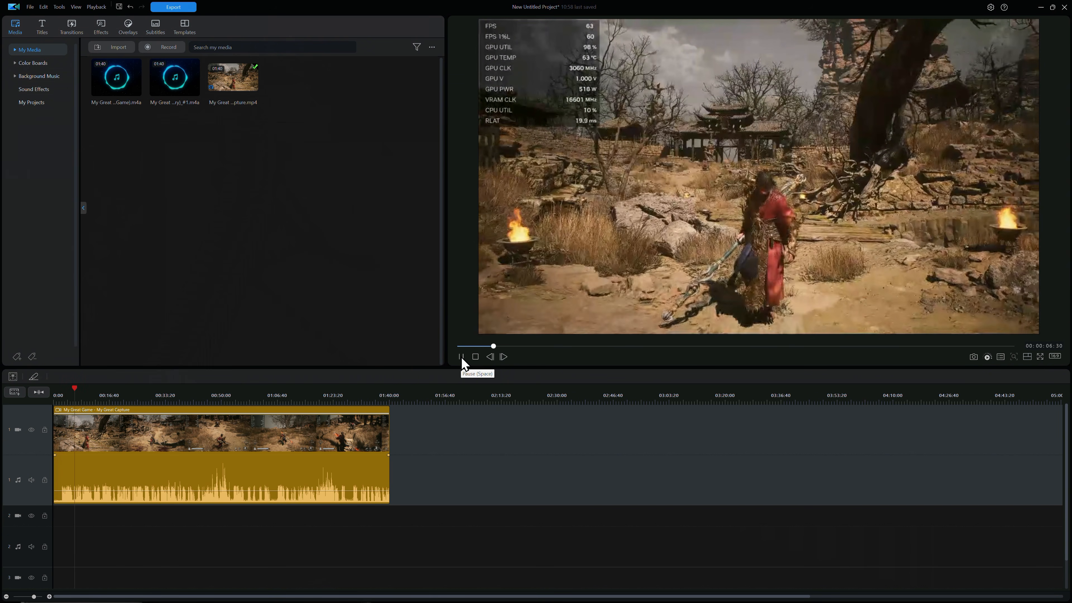
{"action": "left_click", "coordinate": [462, 357]}
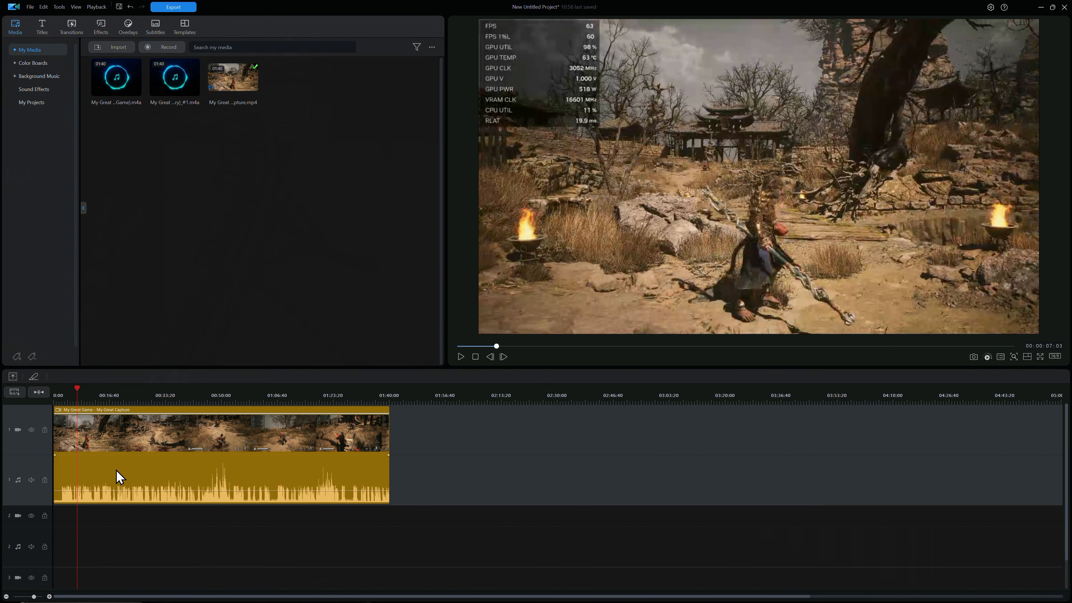
- Unlink the video and audio of the My Great Capture clip on track 1
{"action": "left_click", "coordinate": [185, 513]}
{"action": "left_click", "coordinate": [175, 433]}
{"action": "right_click", "coordinate": [169, 437]}
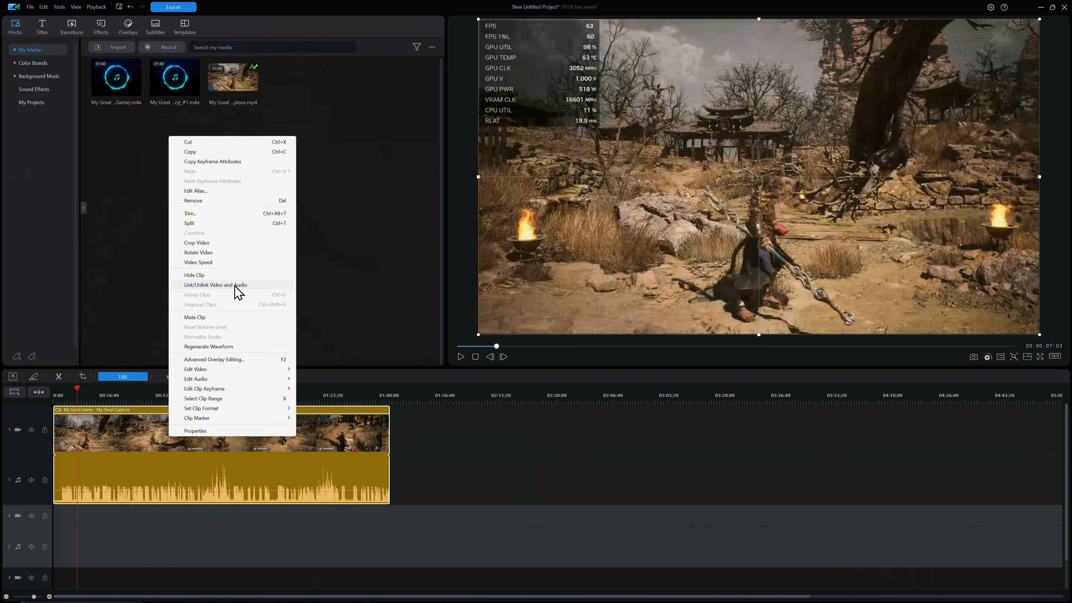
{"action": "left_click", "coordinate": [248, 287]}
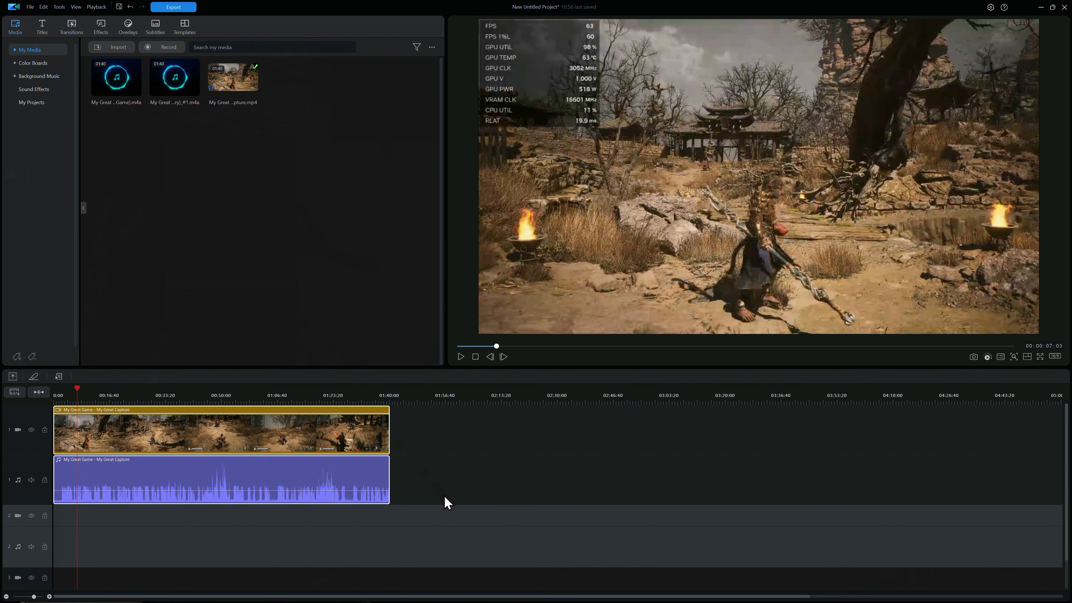
{"action": "left_click", "coordinate": [427, 490]}
{"action": "left_click", "coordinate": [148, 439]}
{"action": "mouse_move", "coordinate": [246, 441]}
{"action": "left_mouse_down"}
{"action": "mouse_move", "coordinate": [474, 439]}
{"action": "mouse_move", "coordinate": [280, 437]}
{"action": "mouse_move", "coordinate": [244, 444]}
{"action": "mouse_move", "coordinate": [252, 451]}
{"action": "left_mouse_up"}
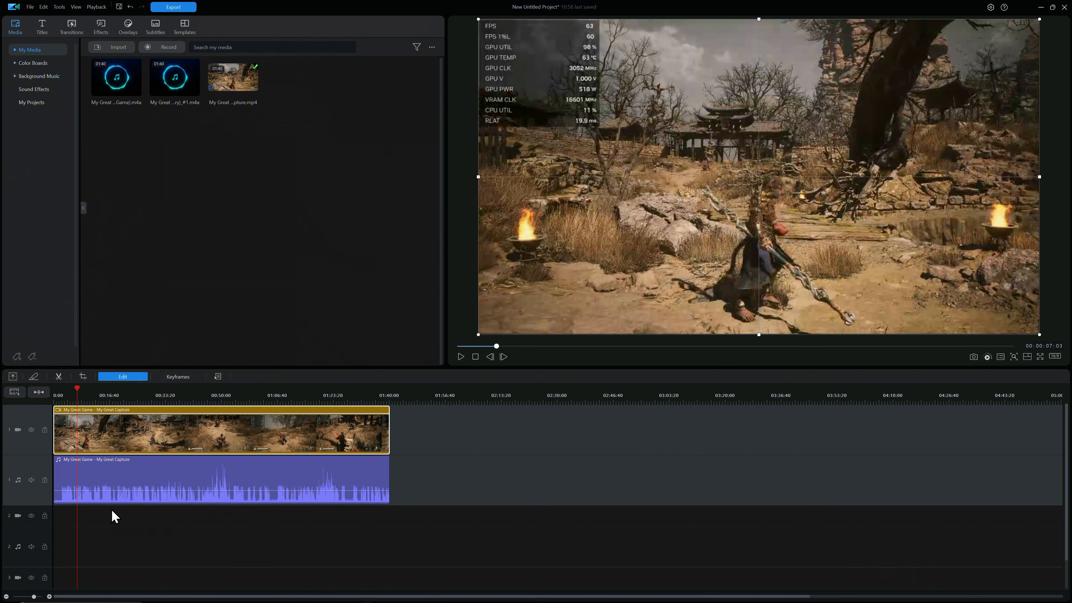
- Remove the unlinked original audio clip from audio track 1, keeping the video
{"action": "left_click", "coordinate": [120, 480]}
{"action": "right_click", "coordinate": [120, 479]}
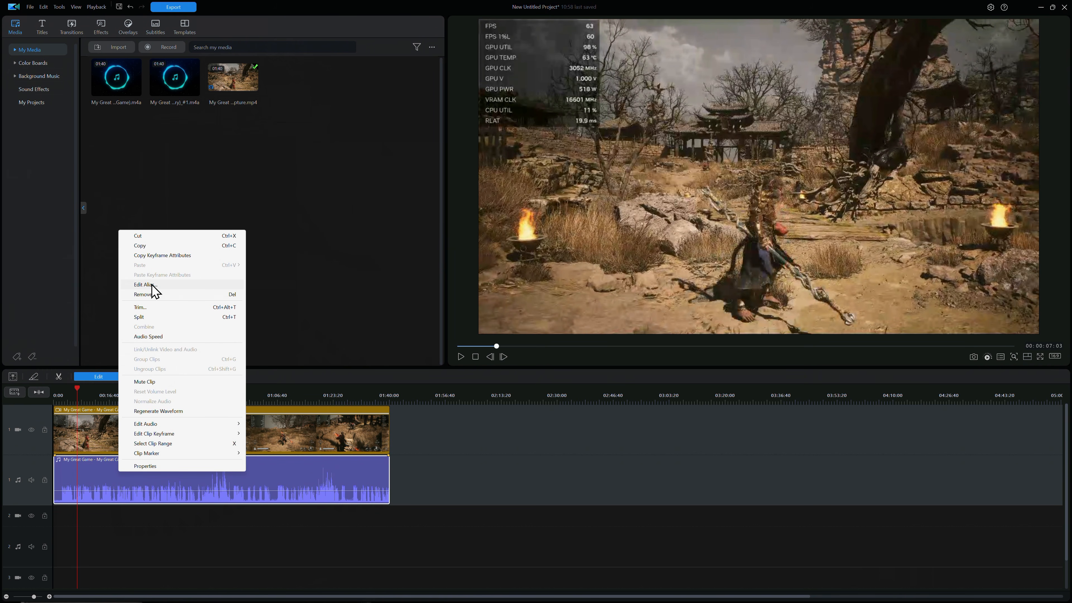
{"action": "left_click", "coordinate": [148, 296]}
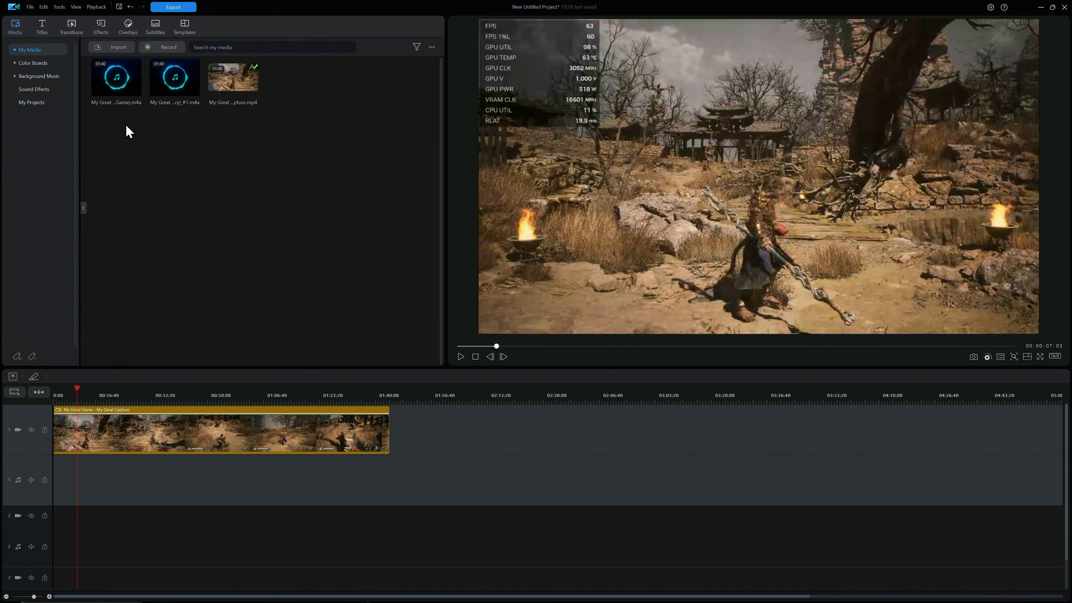
- Place the My Great Capture (Game) audio at the start of audio track 1 and play the timeline from the beginning
{"action": "left_click", "coordinate": [172, 89]}
{"action": "left_click_drag", "start_coordinate": [119, 86], "coordinate": [56, 445]}
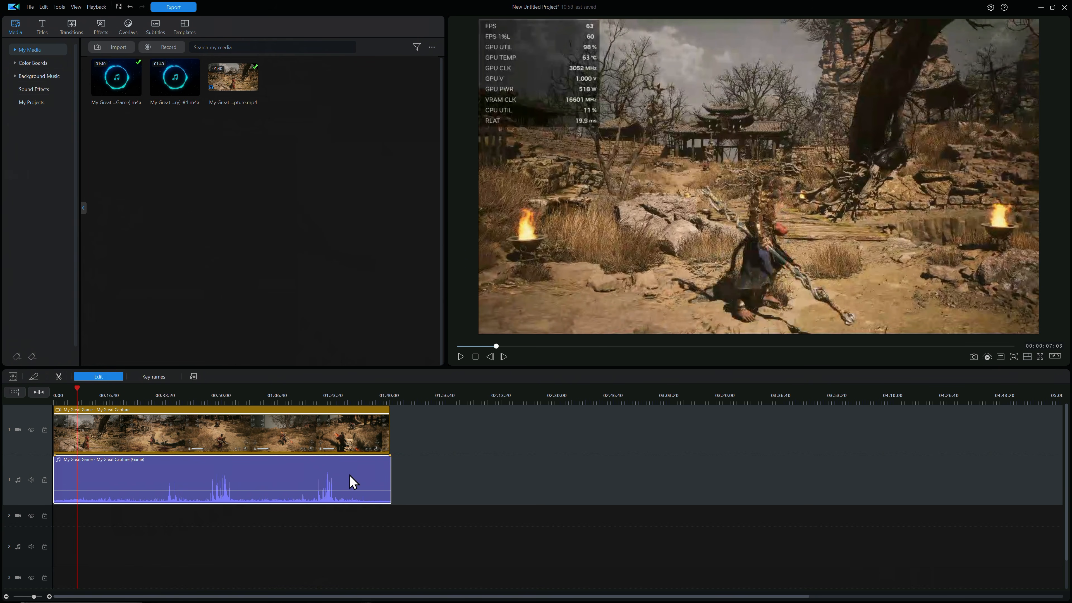
{"action": "left_click", "coordinate": [116, 515]}
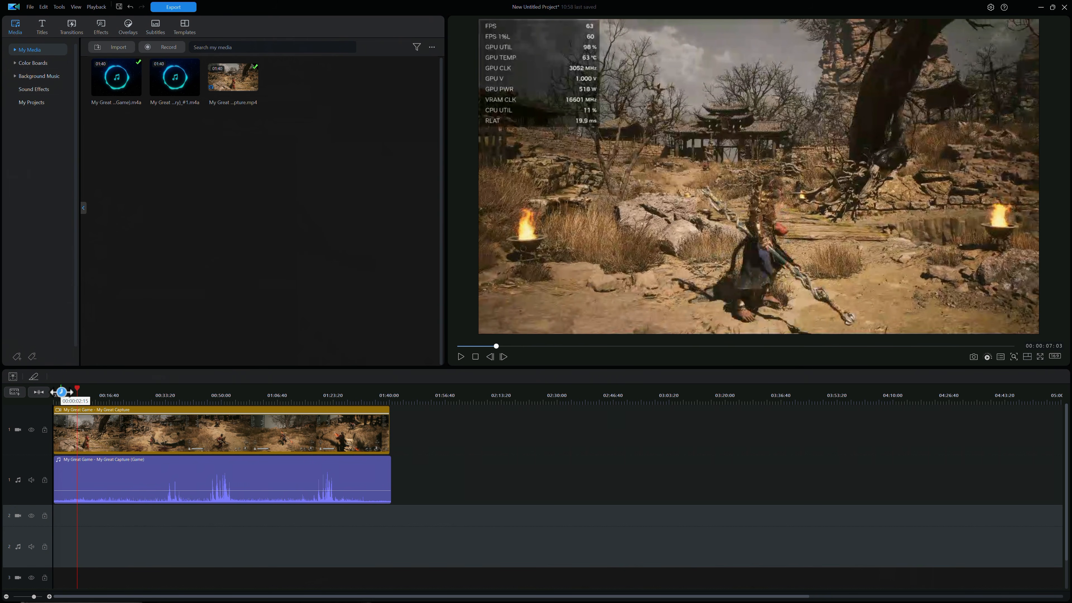
{"action": "left_click", "coordinate": [475, 357]}
{"action": "left_click", "coordinate": [460, 357]}
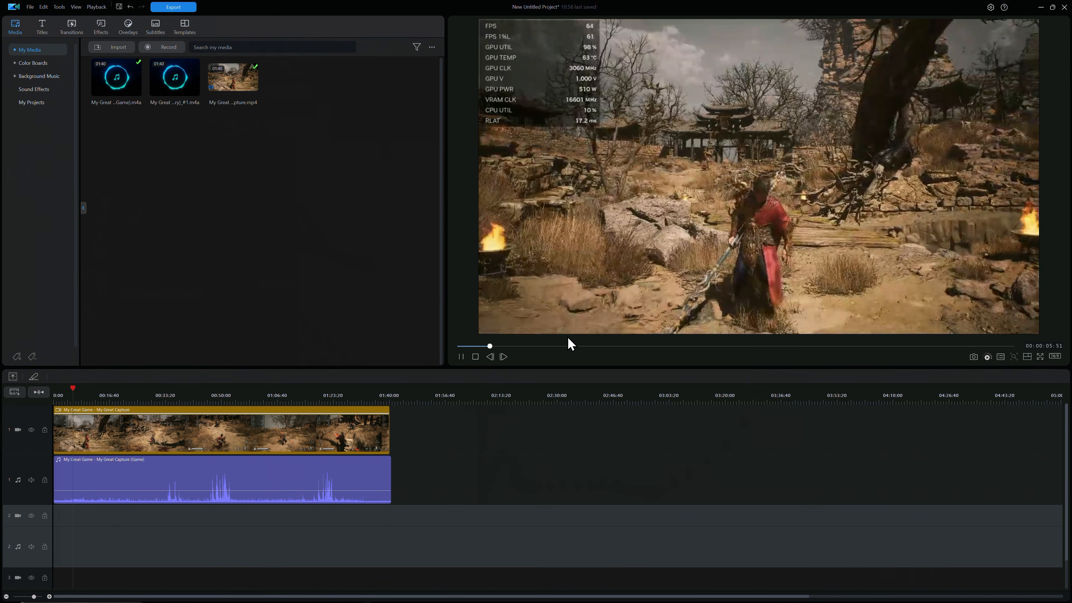
{"action": "left_click", "coordinate": [475, 356]}
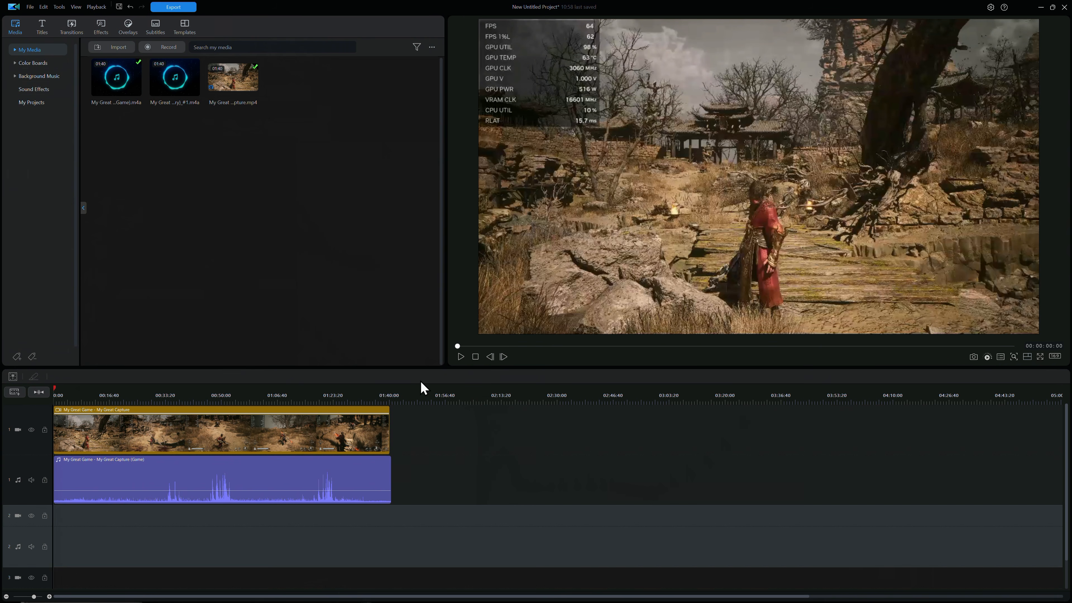
- Lower the volume of the entire game audio clip on audio track 1
{"action": "left_click", "coordinate": [119, 490]}
{"action": "left_click", "coordinate": [118, 497]}
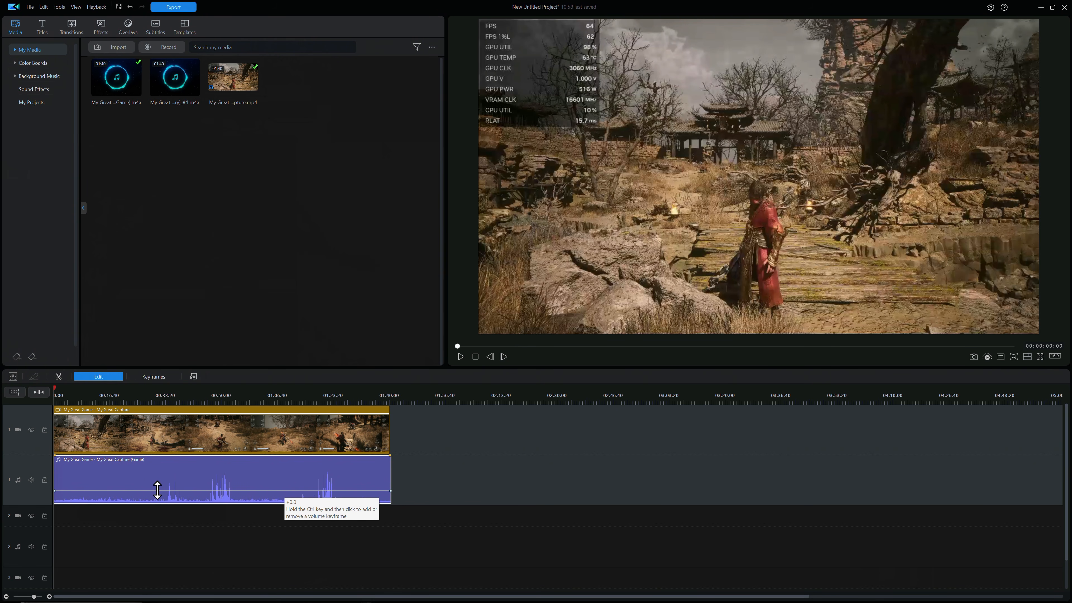
{"action": "left_click_drag", "start_coordinate": [157, 490], "coordinate": [157, 493]}
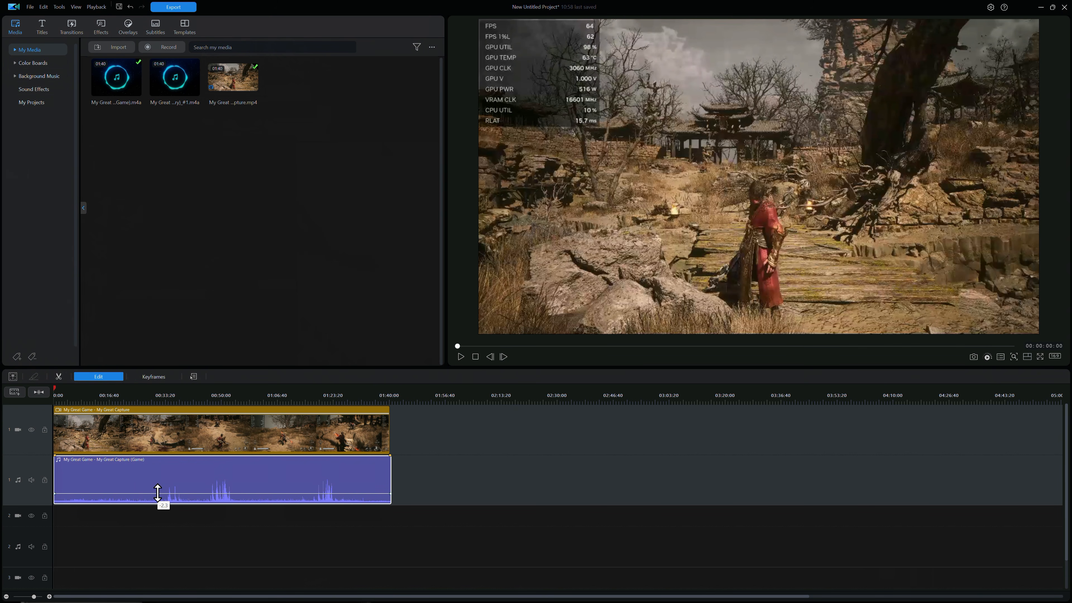
{"action": "left_click_drag", "start_coordinate": [158, 492], "coordinate": [157, 497]}
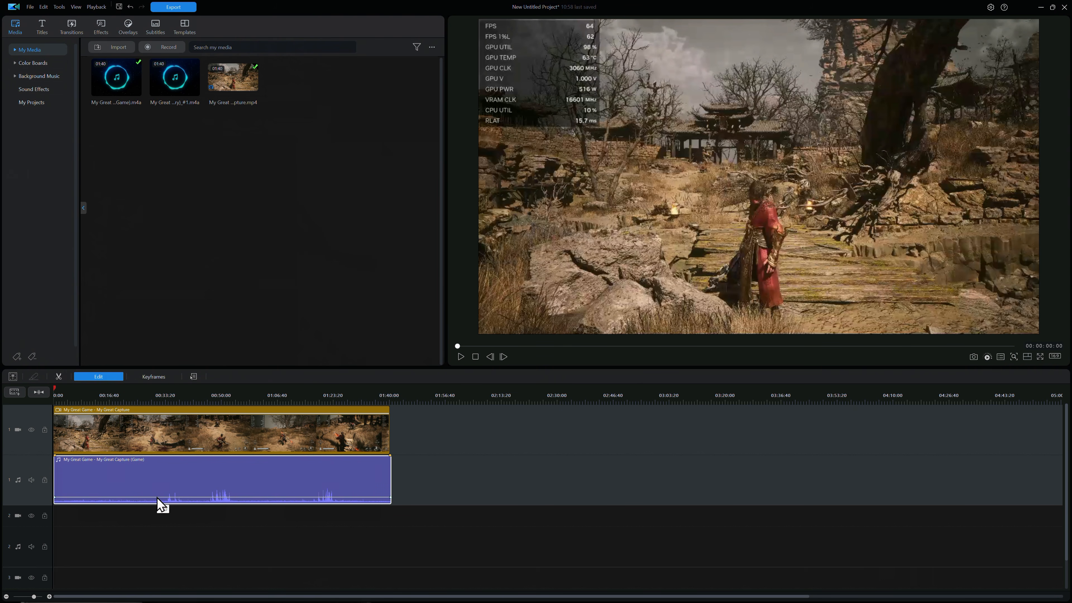
{"action": "left_click", "coordinate": [448, 472]}
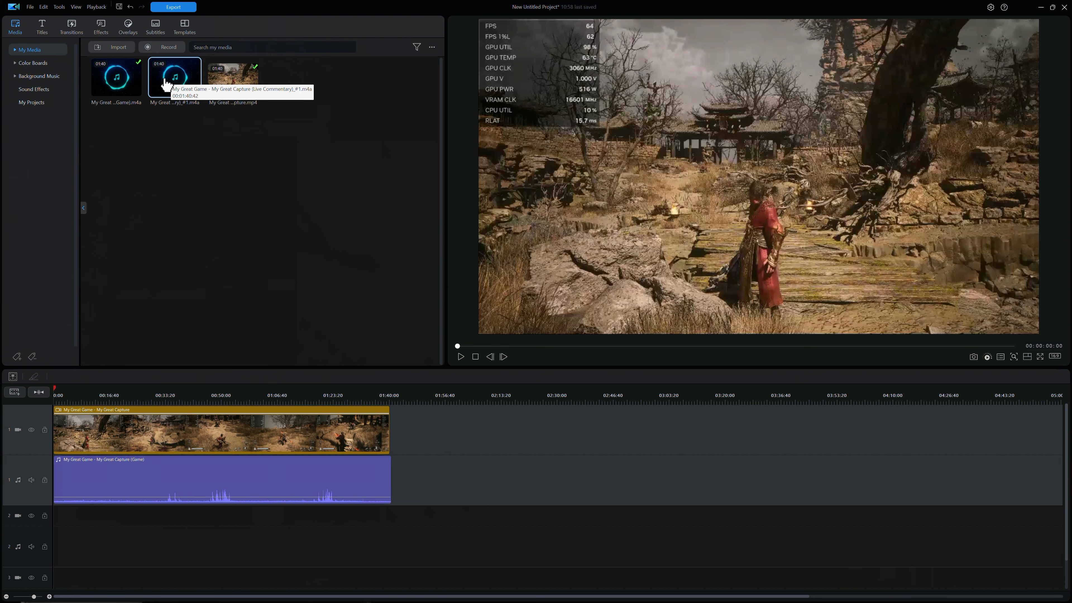
- Place the Live Commentary audio at the start of audio track 2 and play back the opening seconds of the mix
{"action": "left_click_drag", "start_coordinate": [168, 79], "coordinate": [75, 540]}
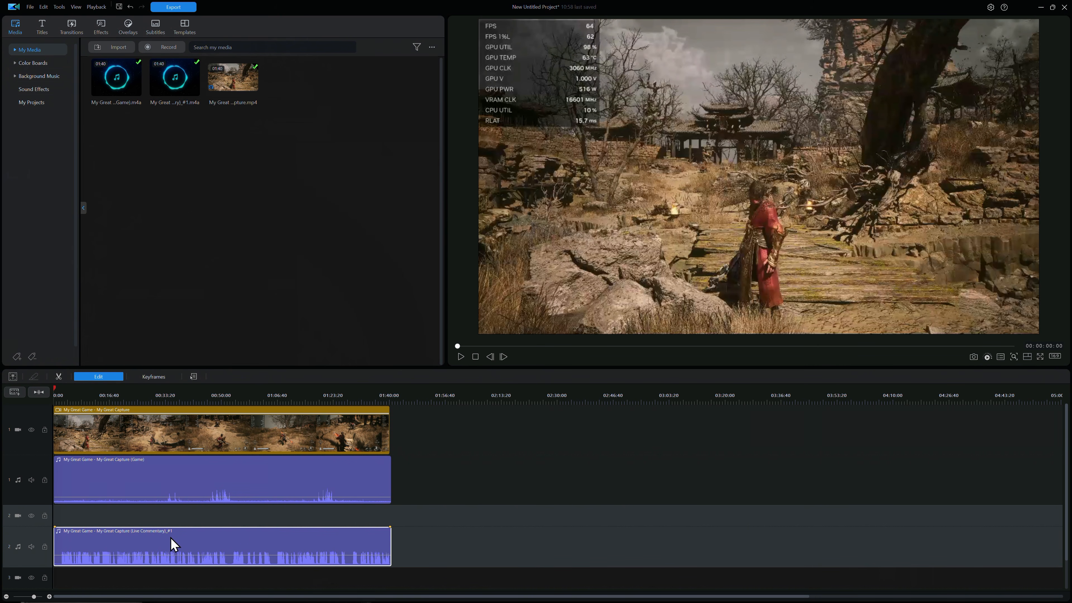
{"action": "left_click", "coordinate": [461, 356]}
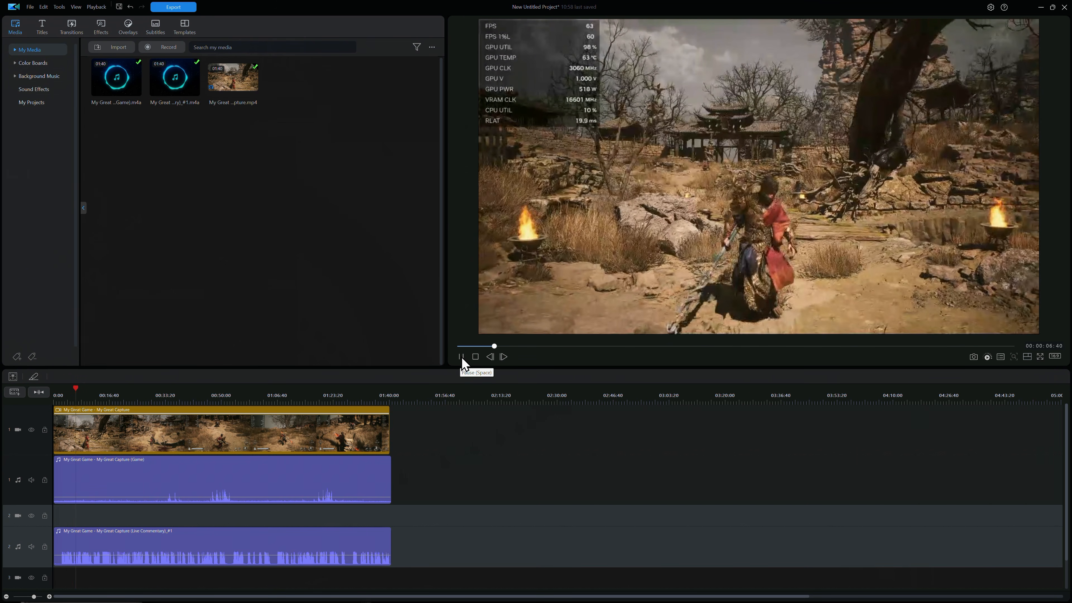
{"action": "left_click", "coordinate": [461, 358]}
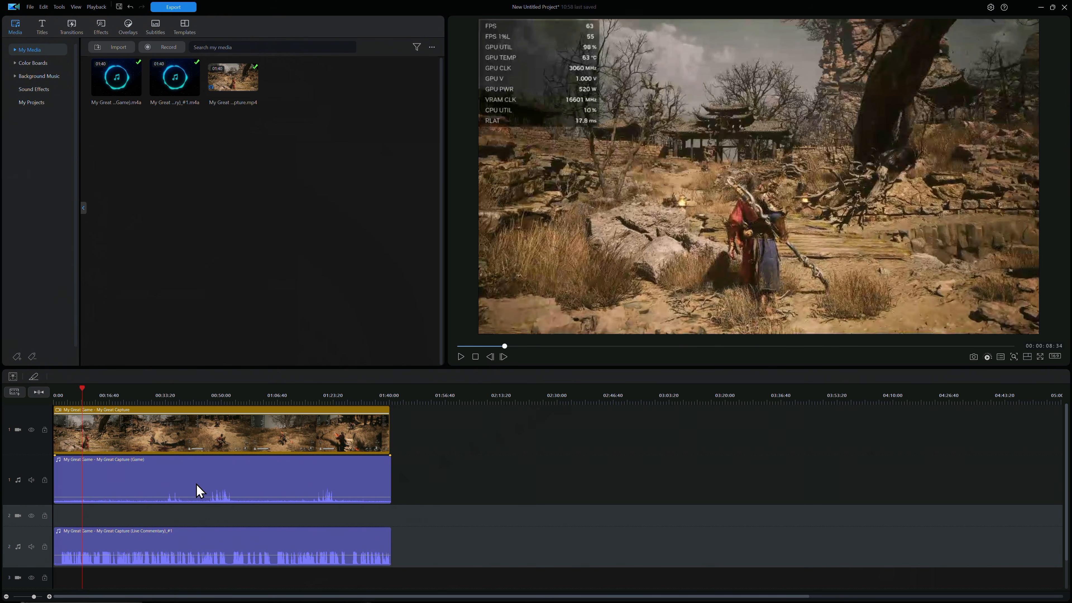
- Enable fade-in and fade-out for the gameplay video clip on video track 1 and play back the opening seconds
{"action": "scroll", "coordinate": [342, 495], "scroll_direction": "right", "scroll_amount": 3}
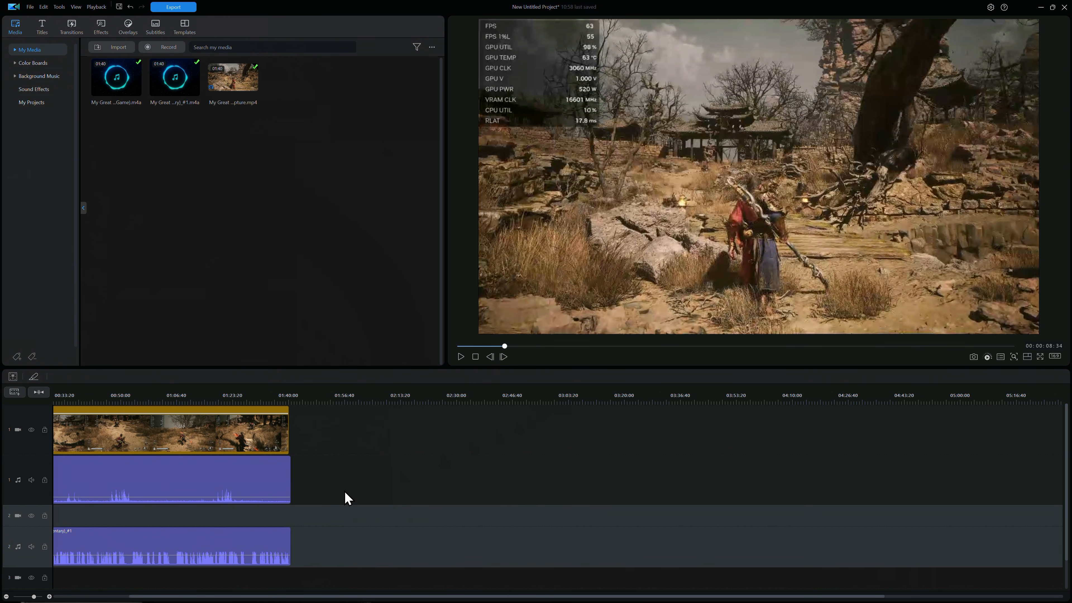
{"action": "scroll", "coordinate": [323, 501], "scroll_direction": "left", "scroll_amount": 3}
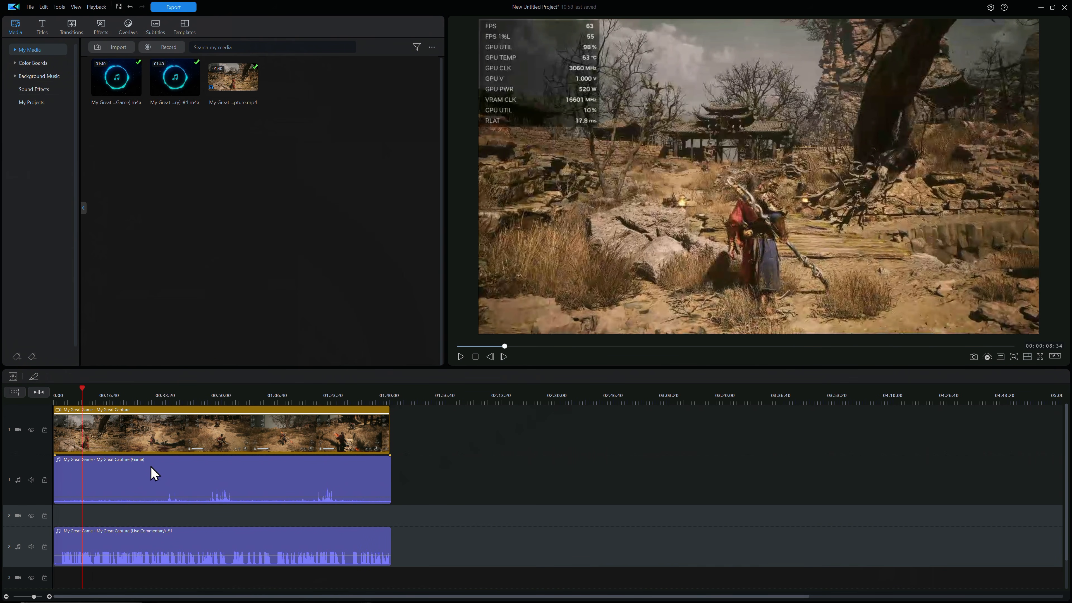
{"action": "left_click", "coordinate": [163, 441]}
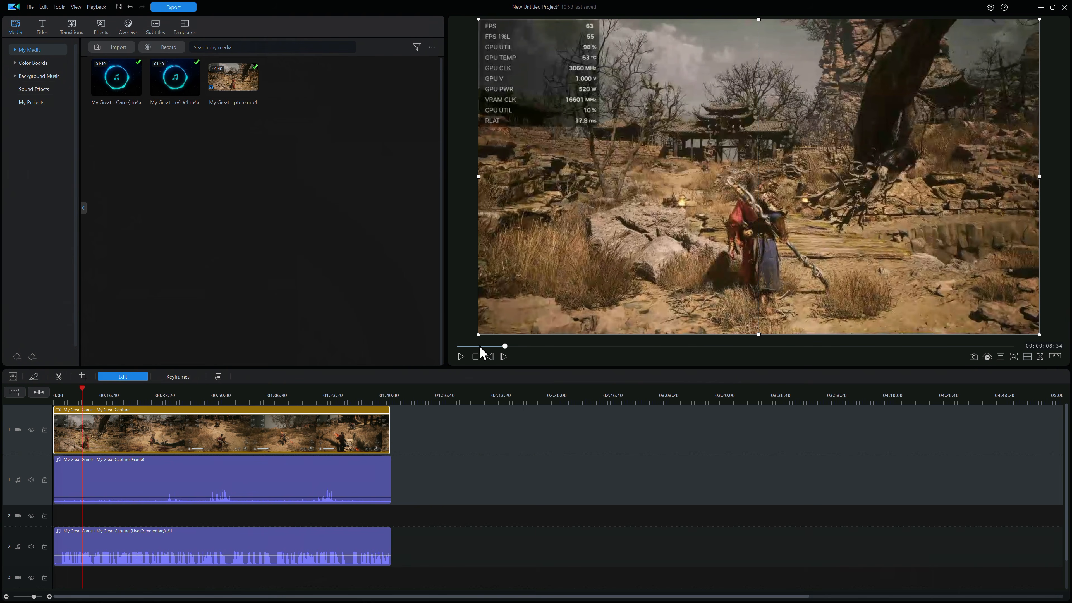
{"action": "left_click", "coordinate": [475, 358]}
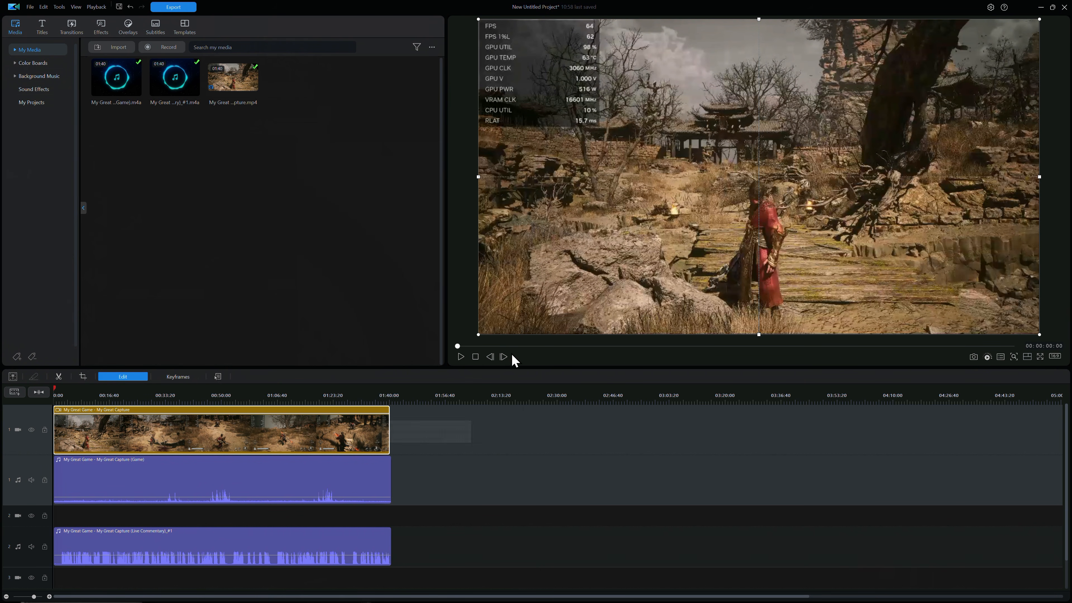
{"action": "left_click", "coordinate": [466, 432]}
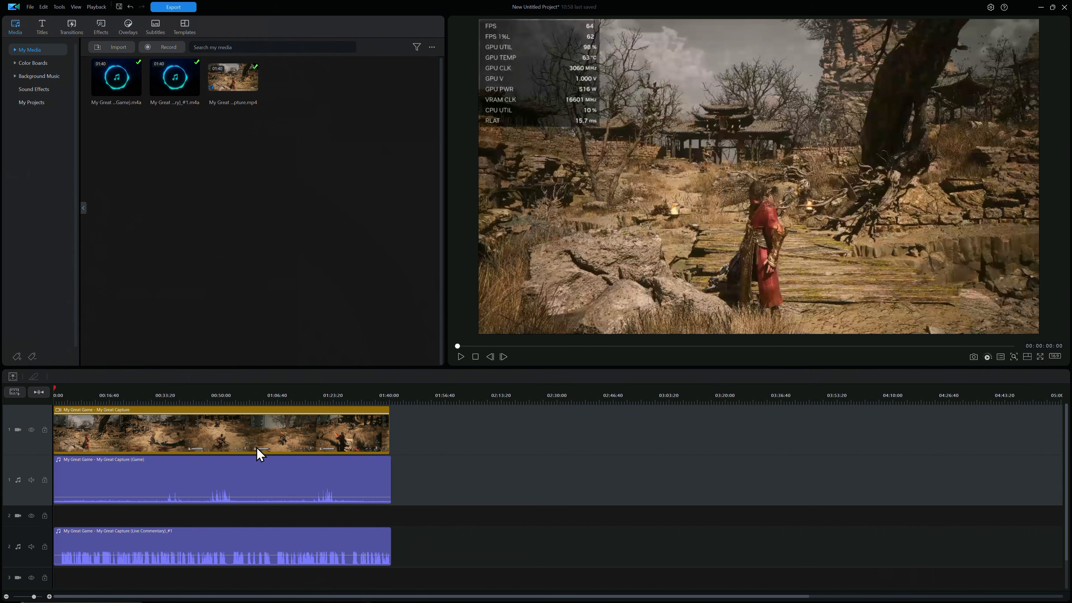
{"action": "left_click", "coordinate": [82, 434]}
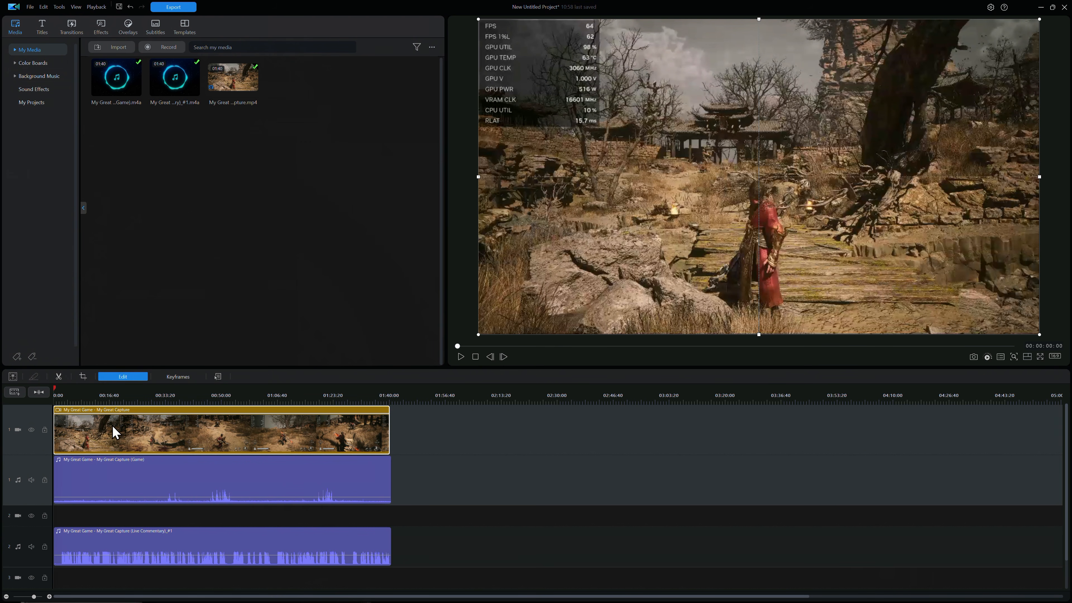
{"action": "double_click", "coordinate": [94, 427]}
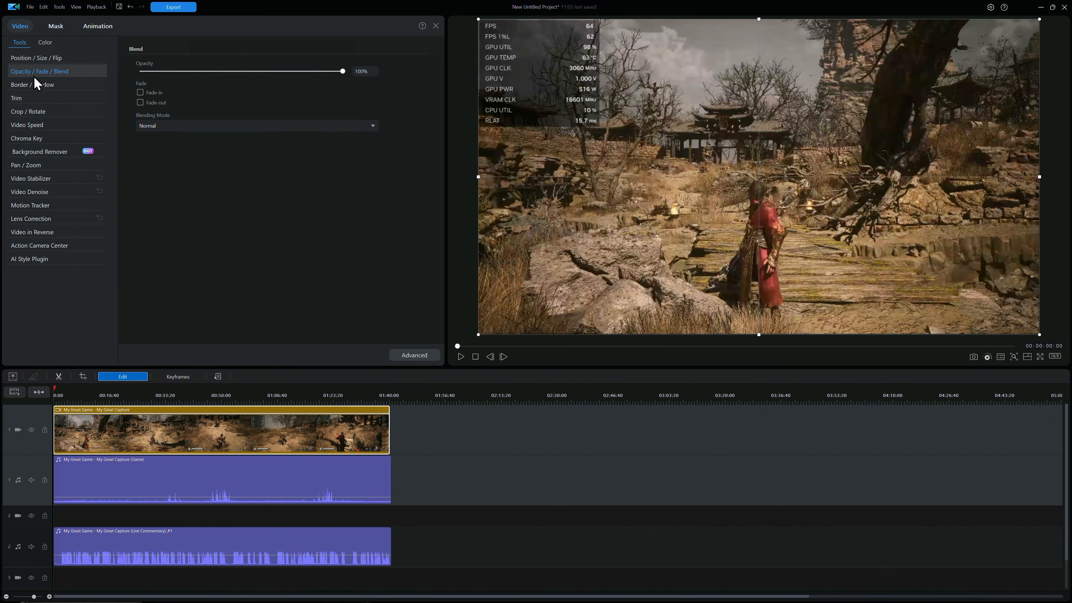
{"action": "left_click", "coordinate": [140, 92]}
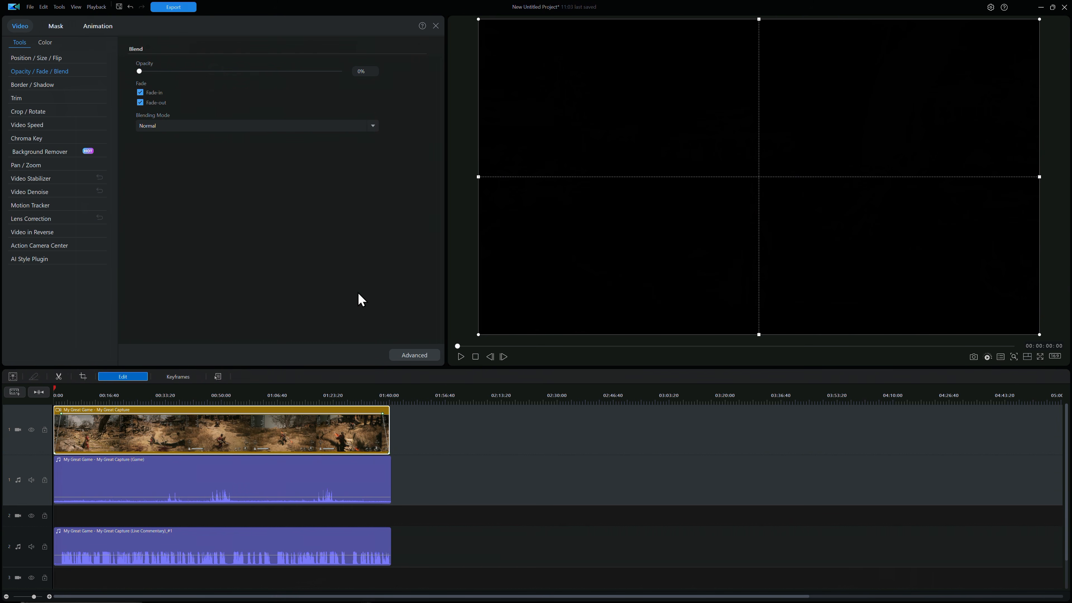
{"action": "left_click", "coordinate": [462, 461]}
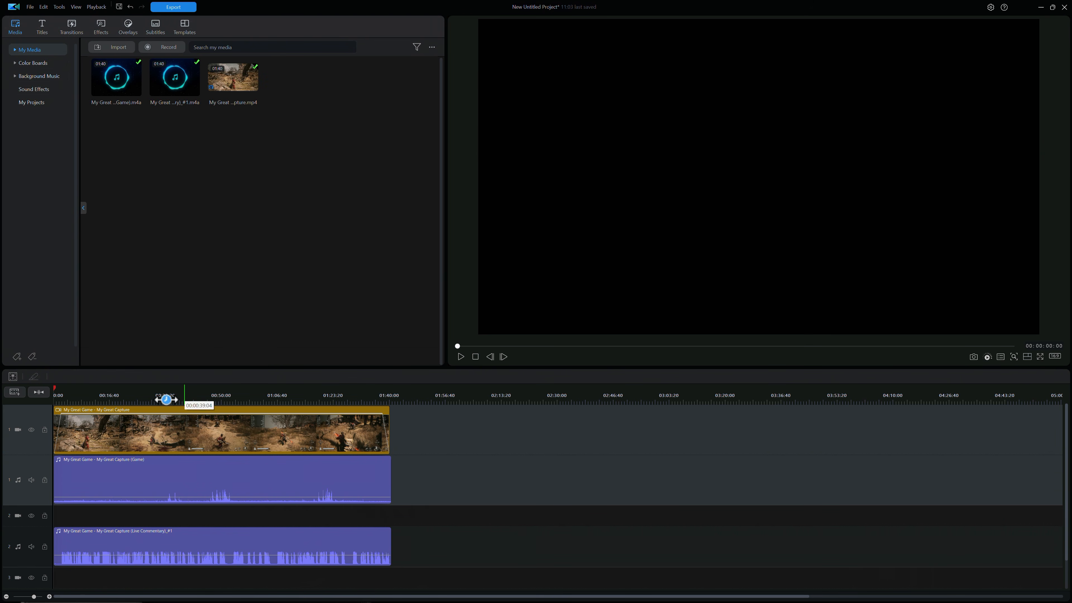
{"action": "left_click", "coordinate": [462, 358]}
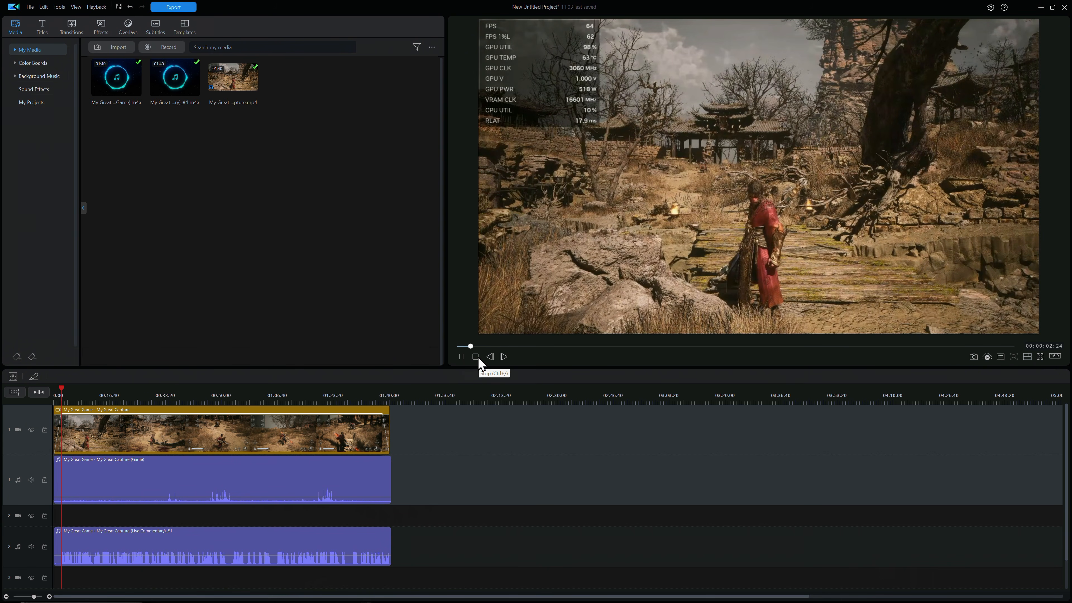
{"action": "left_click", "coordinate": [476, 357]}
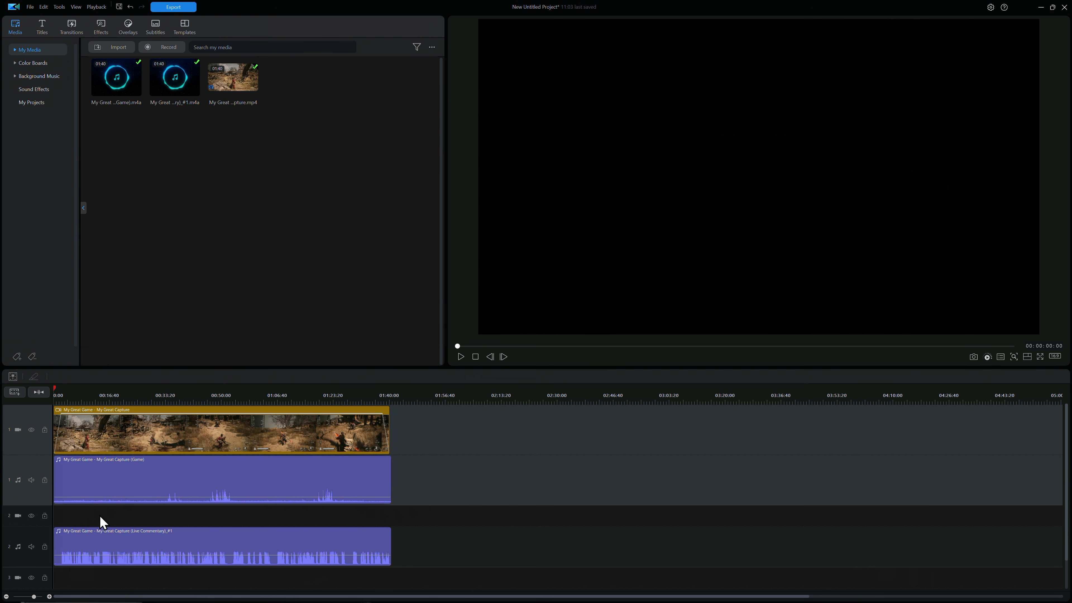
- Add volume keyframes at the start of the game audio clip to fade its sound in and play back the opening
{"action": "left_click", "coordinate": [97, 482]}
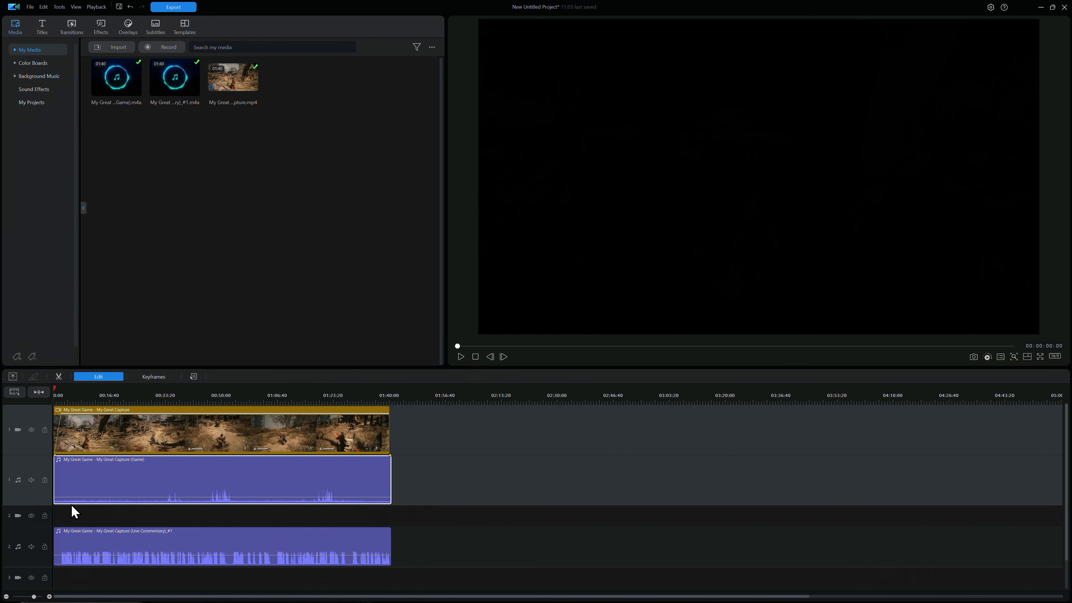
{"action": "left_click", "coordinate": [76, 497], "text": "ctrl"}
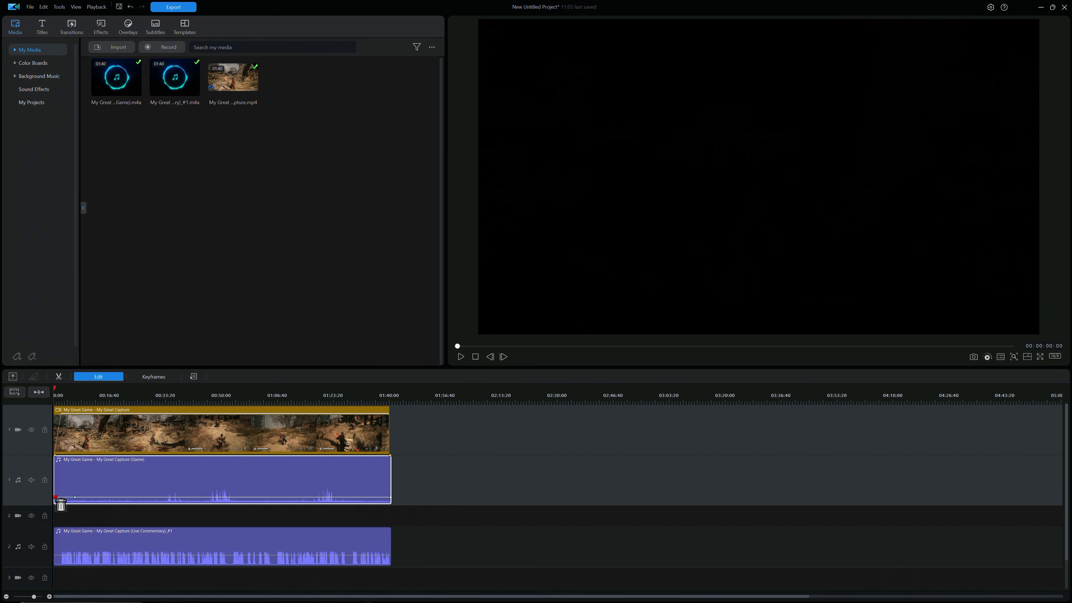
{"action": "left_click_drag", "start_coordinate": [55, 497], "coordinate": [61, 517]}
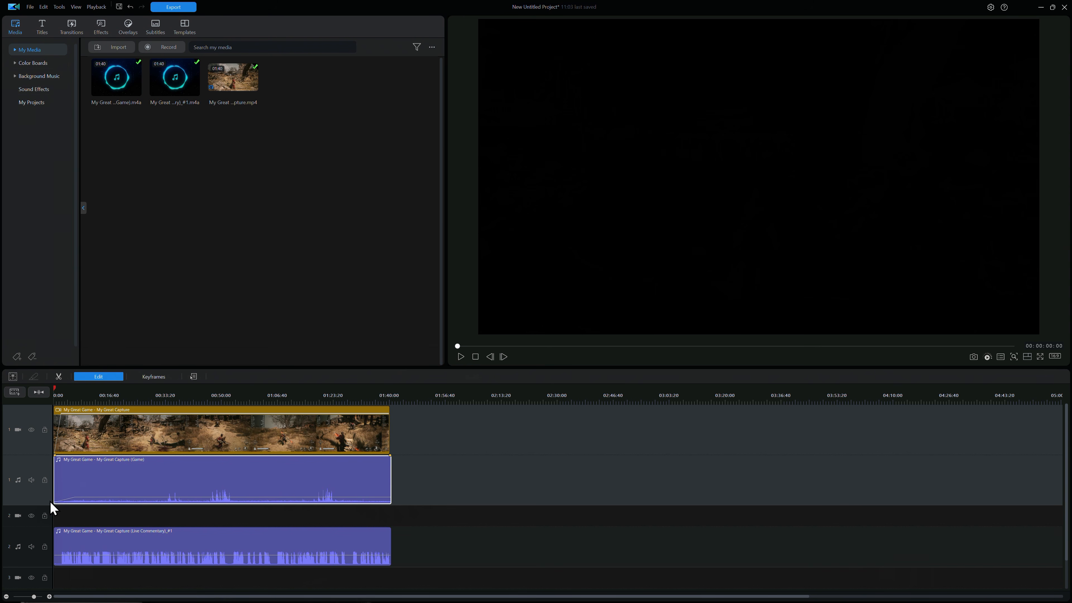
{"action": "left_click", "coordinate": [461, 356]}
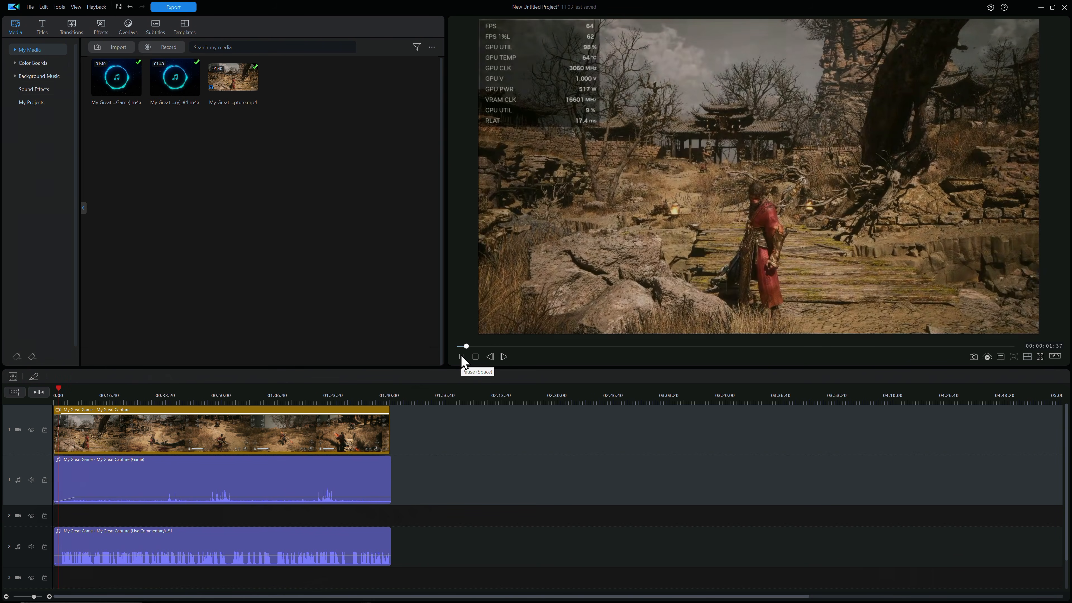
{"action": "left_click", "coordinate": [463, 356]}
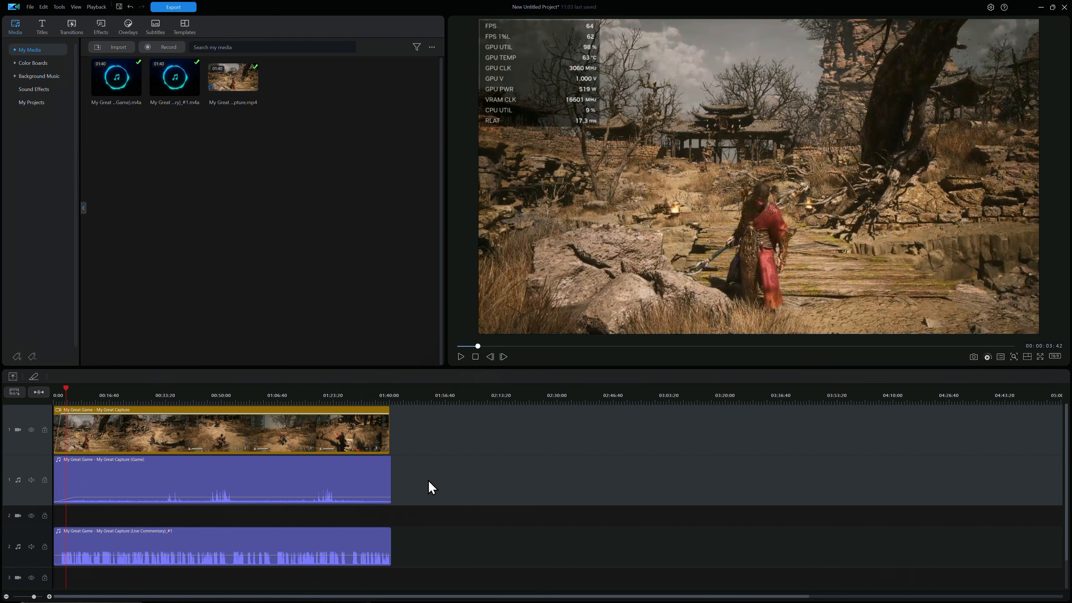
- Make sure fade-out is enabled for the gameplay video clip and play back the ending from 00:01:33:11
{"action": "left_click", "coordinate": [378, 429]}
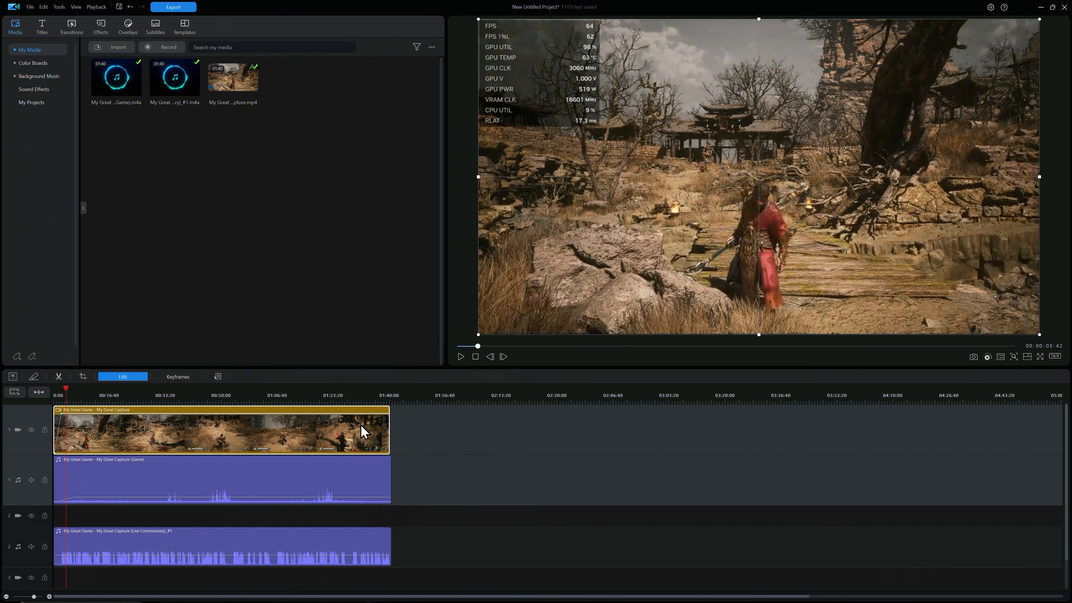
{"action": "double_click", "coordinate": [356, 433]}
{"action": "left_click", "coordinate": [140, 102]}
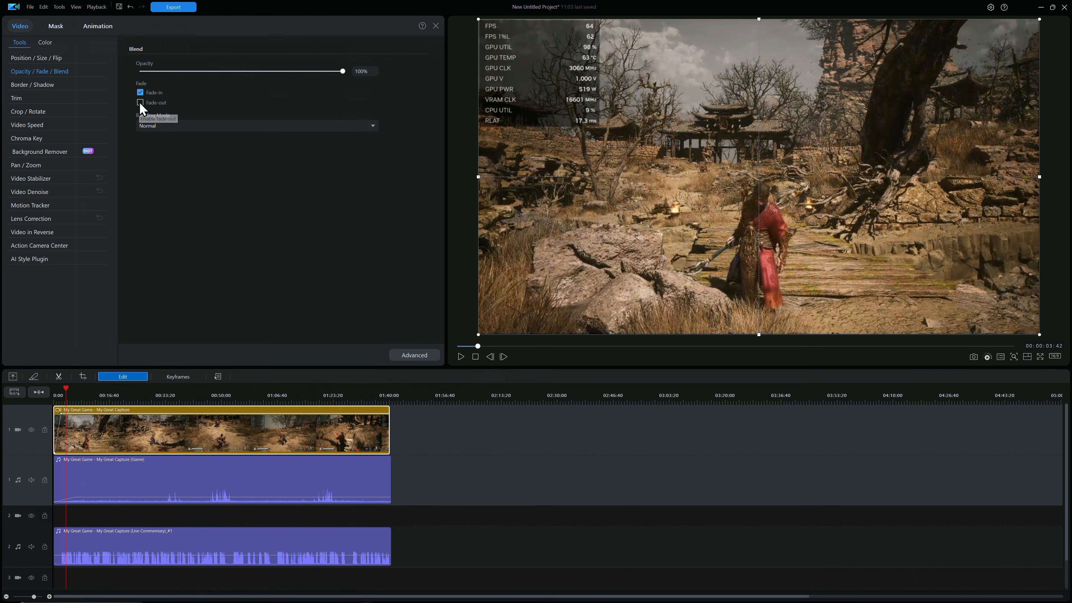
{"action": "left_click", "coordinate": [495, 440]}
{"action": "left_click", "coordinate": [365, 393]}
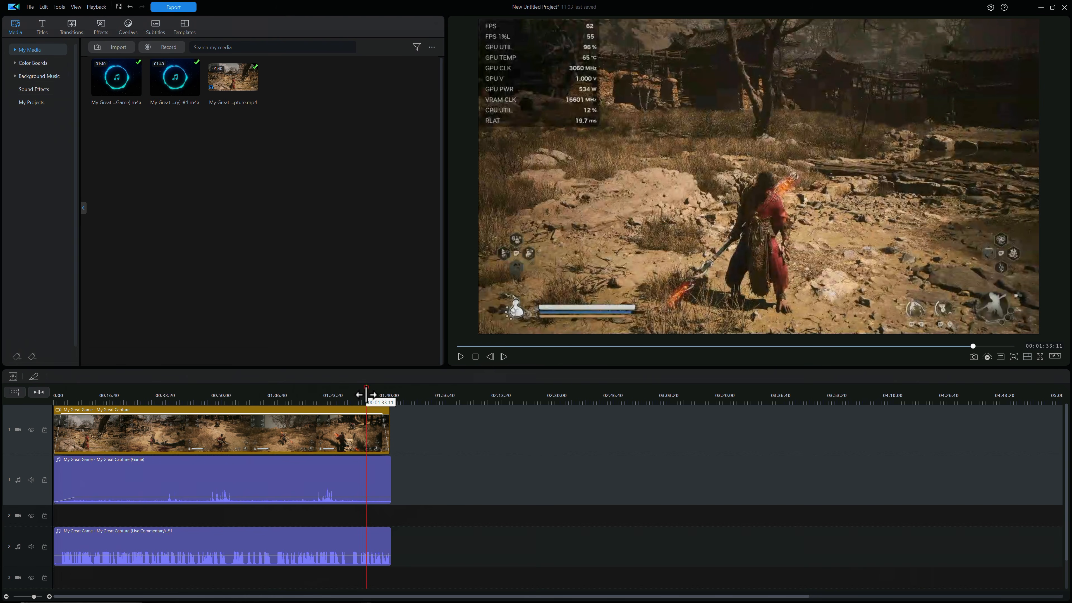
{"action": "left_click", "coordinate": [460, 355]}
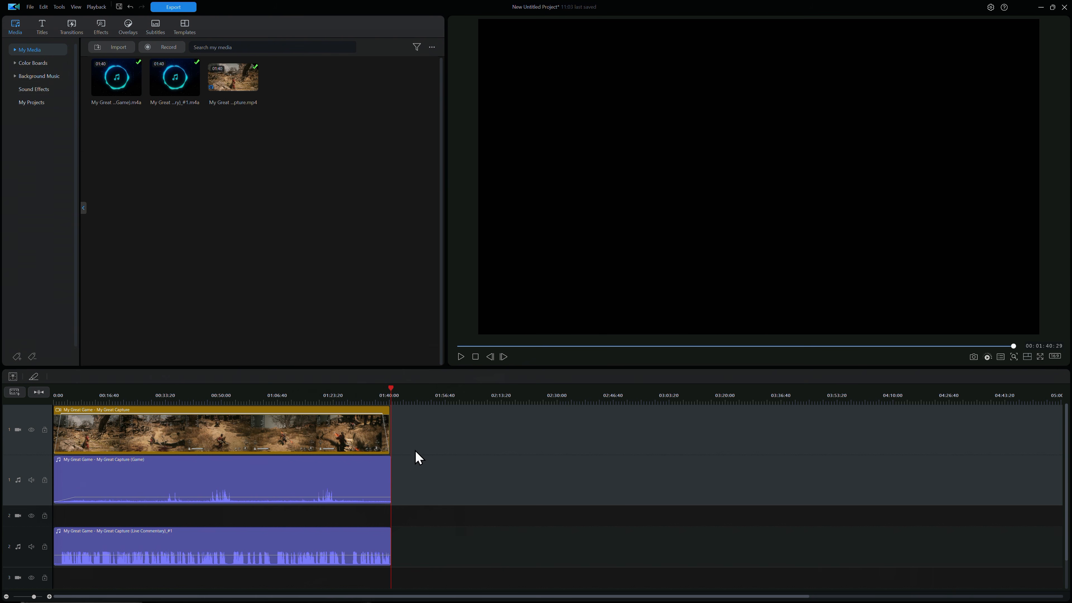
- Fade out the game audio at the end of its clip with volume keyframes and play back the ending from about 00:01:34:06
{"action": "left_click", "coordinate": [376, 490]}
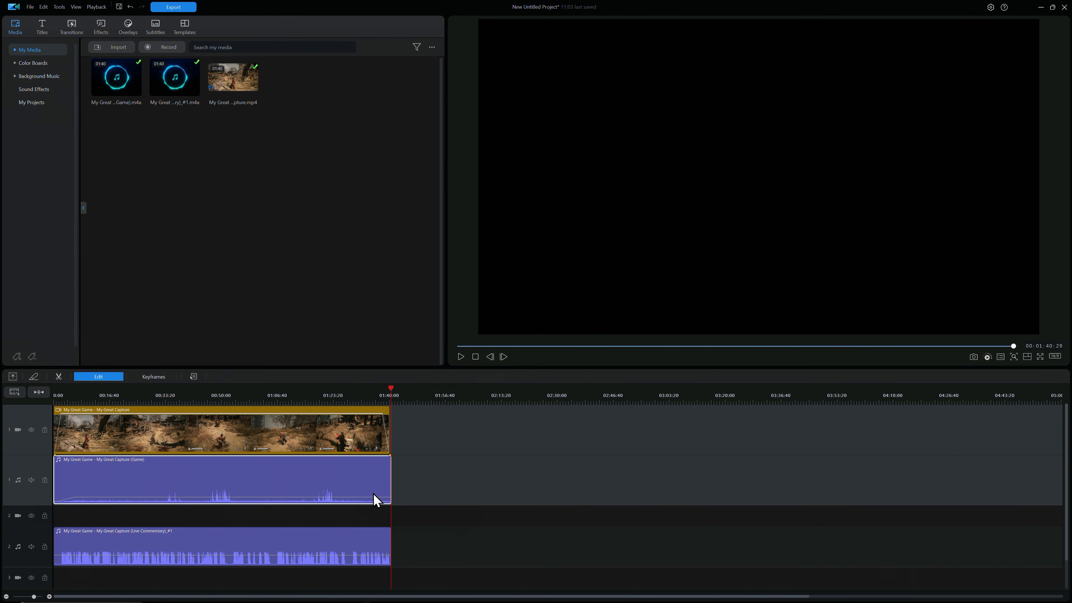
{"action": "mouse_move", "coordinate": [377, 499]}
{"action": "left_click", "coordinate": [369, 394]}
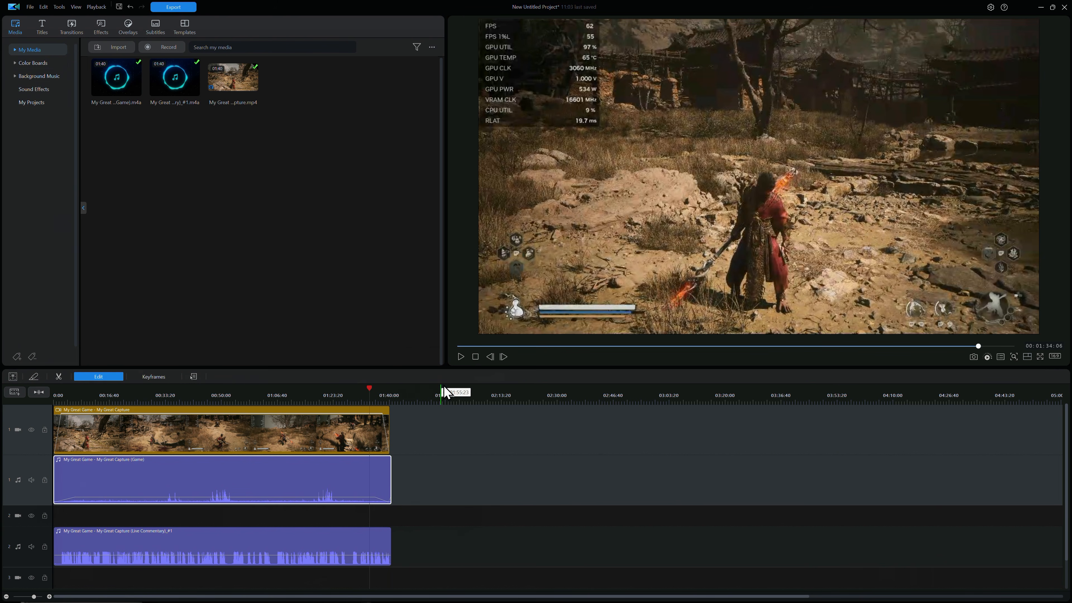
{"action": "left_click", "coordinate": [460, 358]}
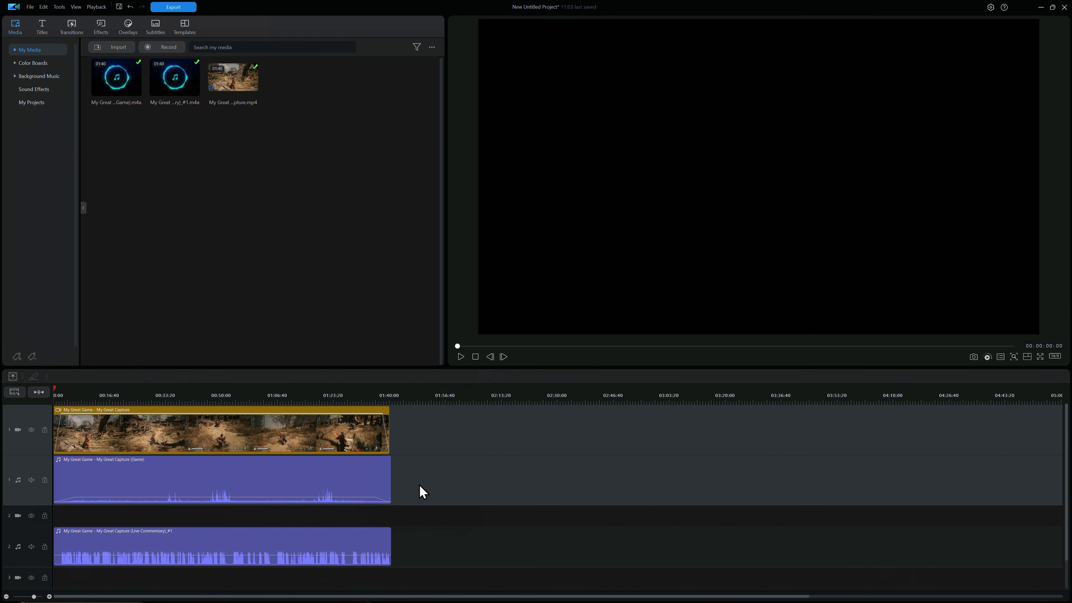
{"action": "left_click", "coordinate": [379, 402]}
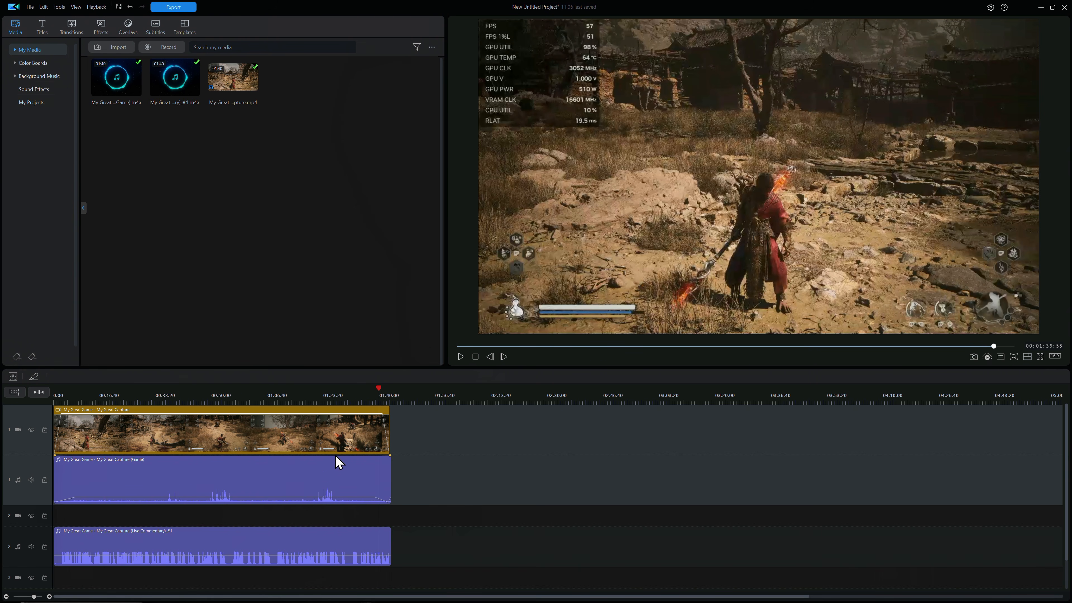
{"action": "left_click", "coordinate": [280, 400]}
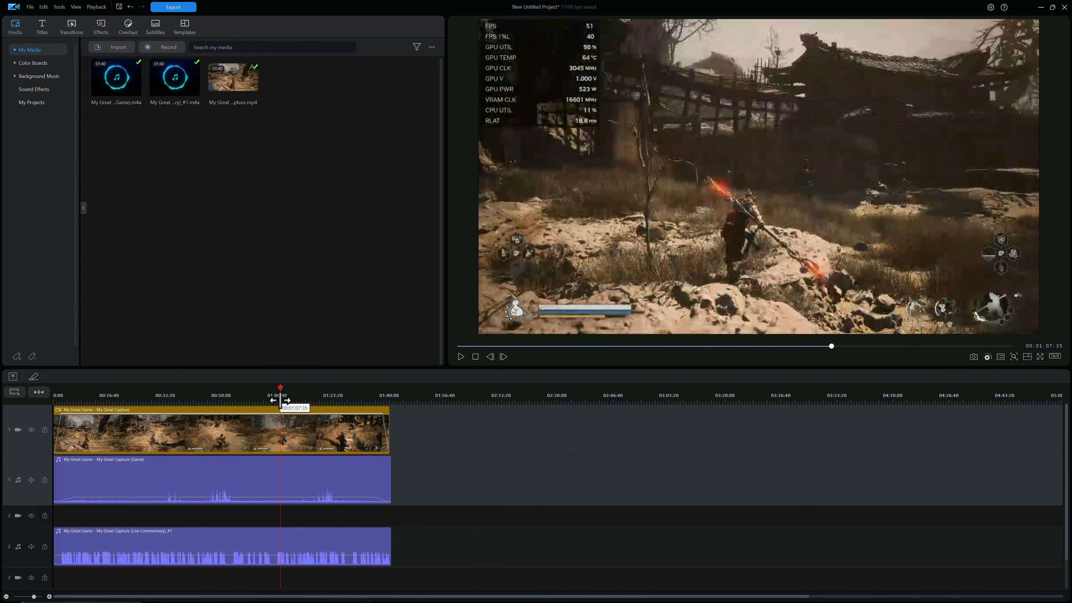
{"action": "left_click", "coordinate": [234, 398]}
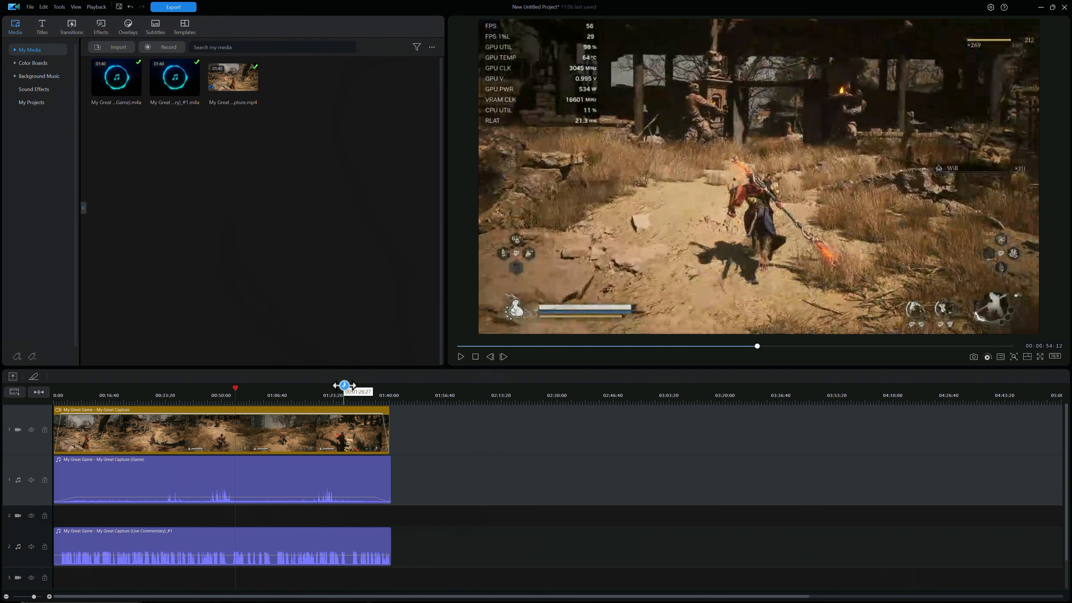
- Close PowerDirector without saving the project changes and launch Black Myth: Wukong from the Steam library
{"action": "left_click", "coordinate": [1064, 8]}
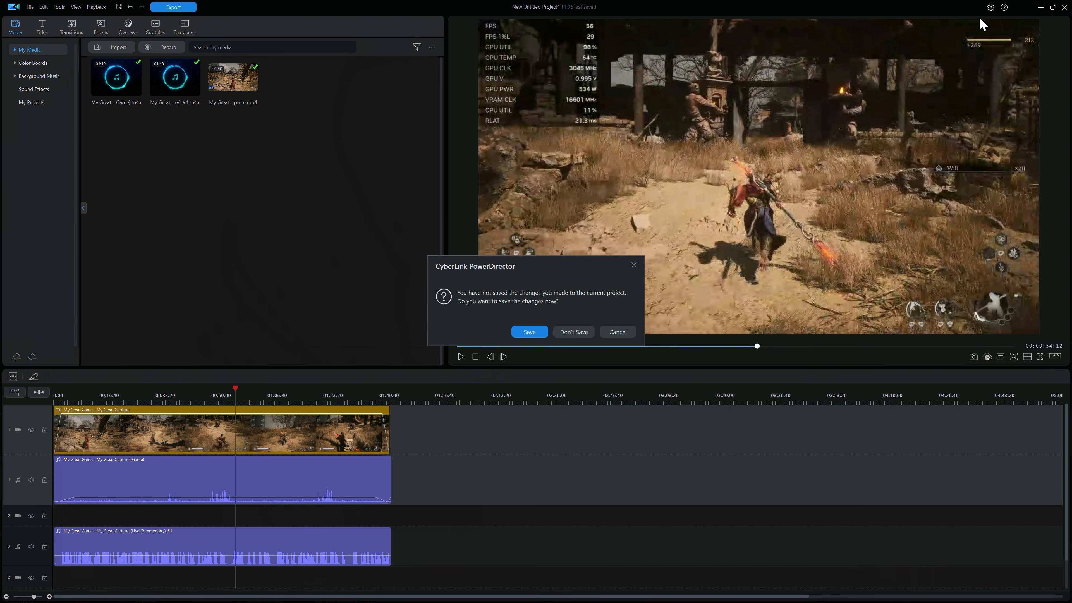
{"action": "left_click", "coordinate": [583, 334]}
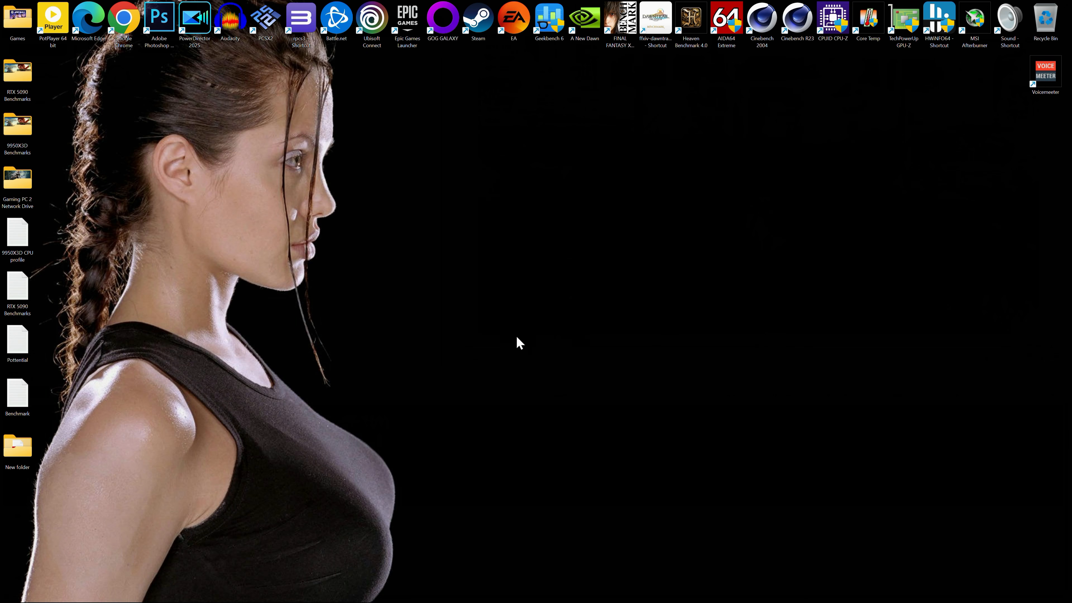
{"action": "double_click", "coordinate": [480, 33]}
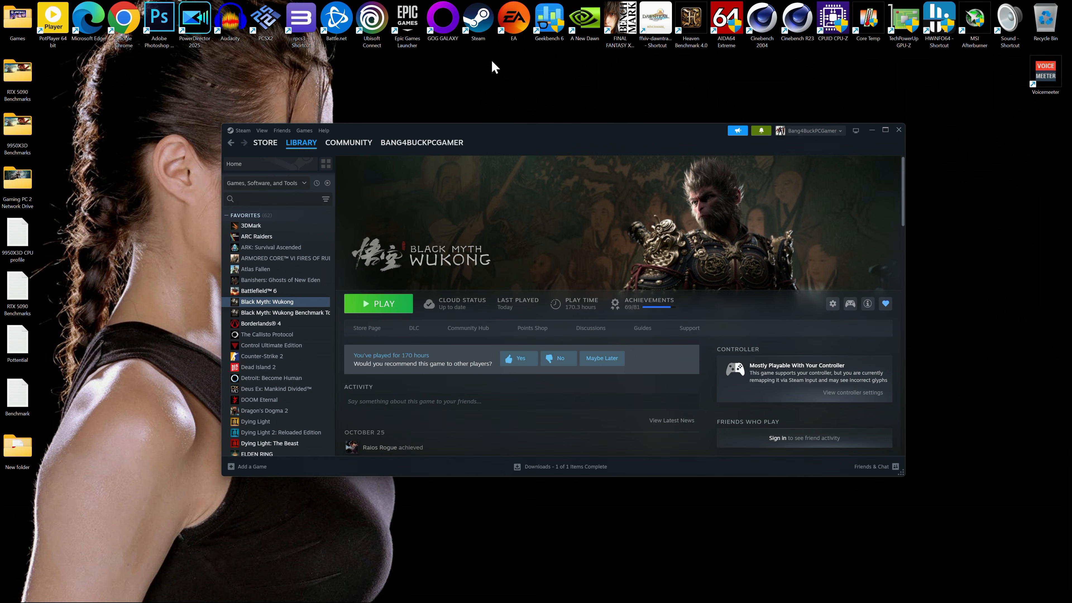
{"action": "left_click", "coordinate": [386, 305]}
{"action": "left_click", "coordinate": [588, 376]}
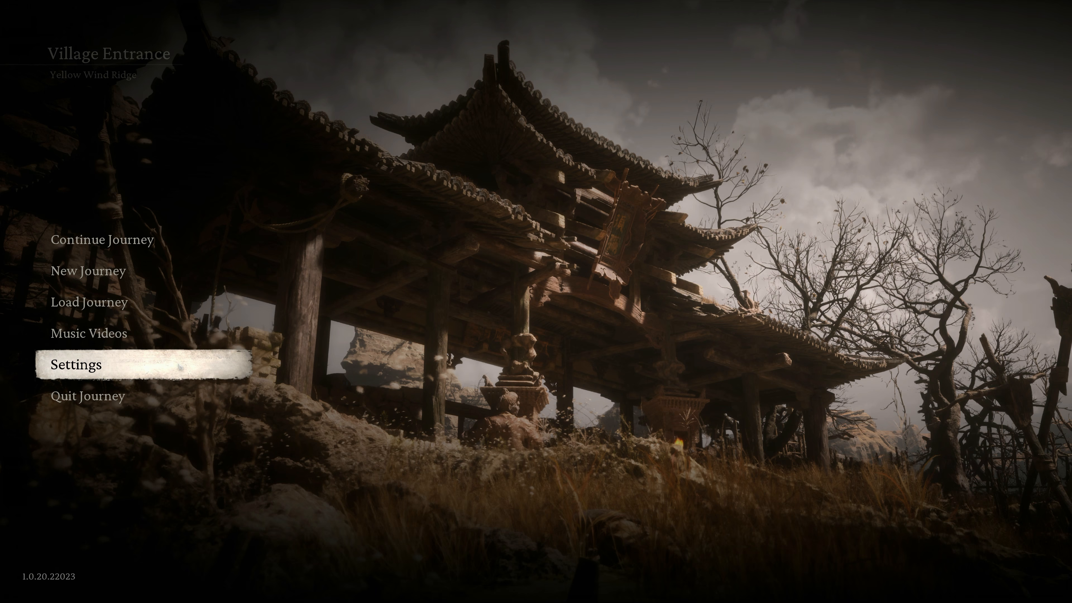
- Open the game's settings and review the display options, including resolution, framerate cap and V-Sync
{"action": "left_click", "coordinate": [180, 365]}
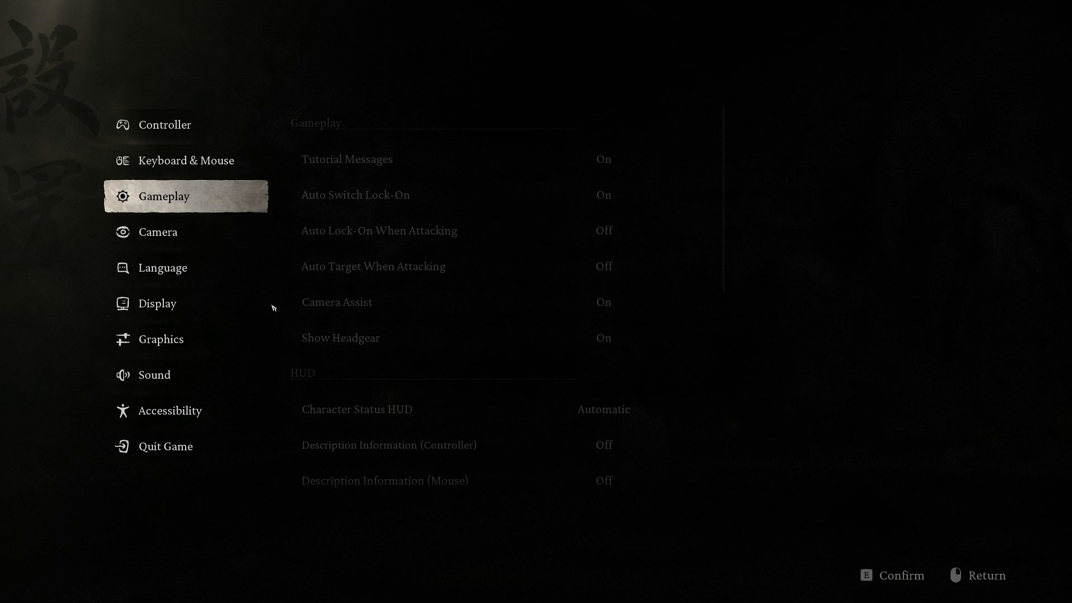
{"action": "left_click", "coordinate": [193, 311]}
{"action": "left_click", "coordinate": [193, 311]}
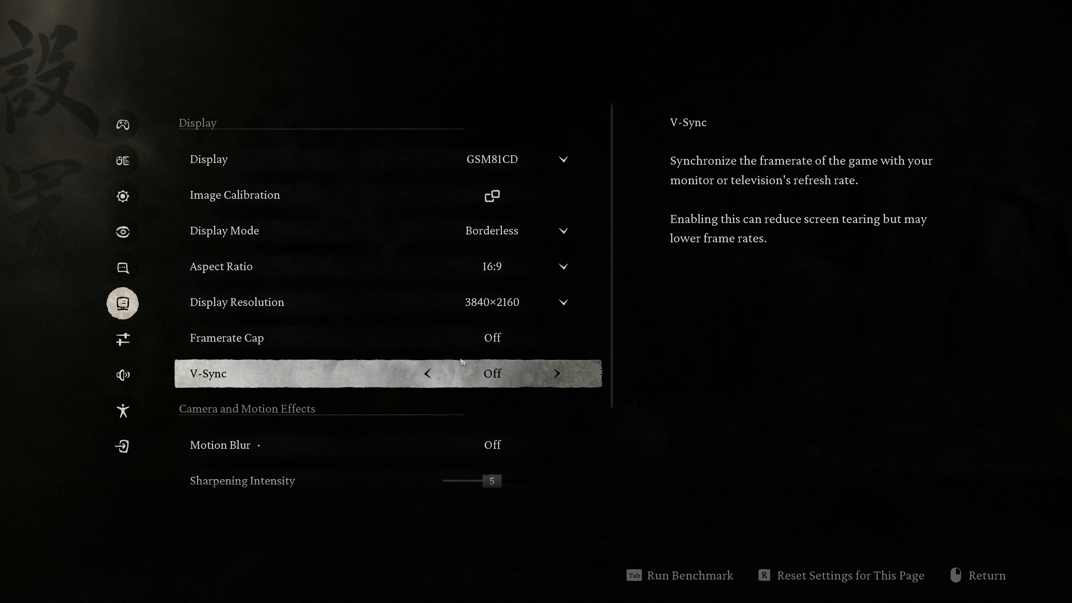
{"action": "scroll", "coordinate": [502, 316], "scroll_direction": "down", "scroll_amount": 3}
{"action": "right_click", "coordinate": [483, 325]}
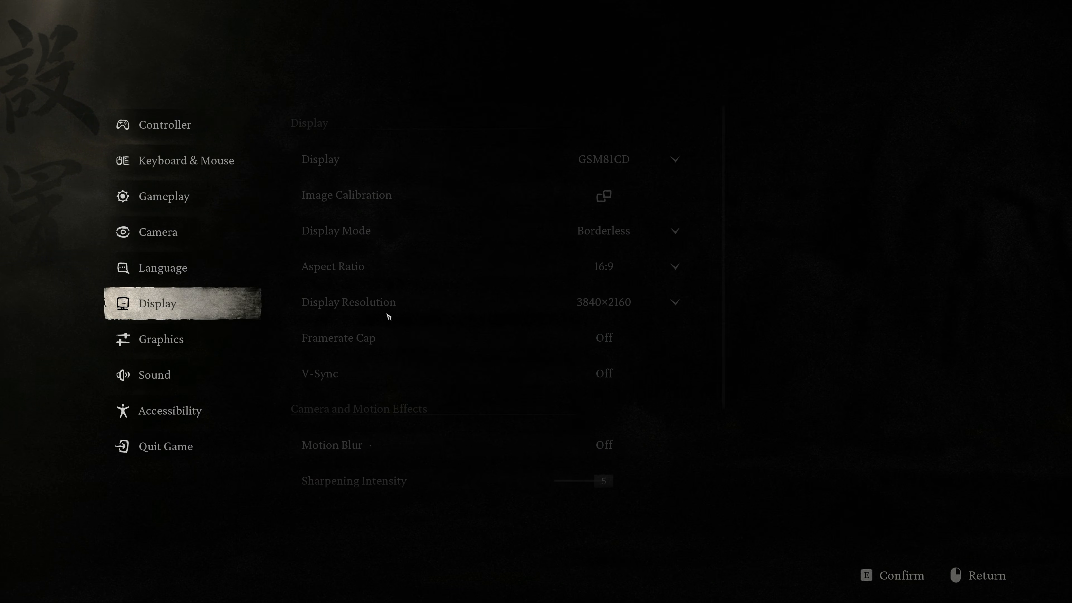
- Set the Graphics Preset to Low in the graphics settings and check the detailed quality options
{"action": "left_click", "coordinate": [203, 339]}
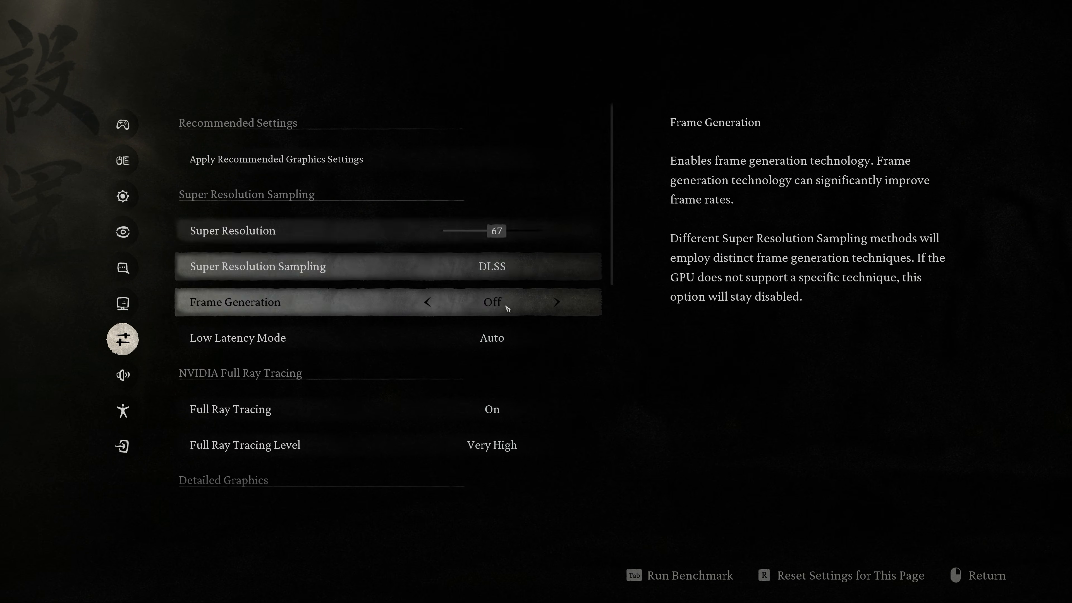
{"action": "scroll", "coordinate": [506, 321], "scroll_direction": "down", "scroll_amount": 4}
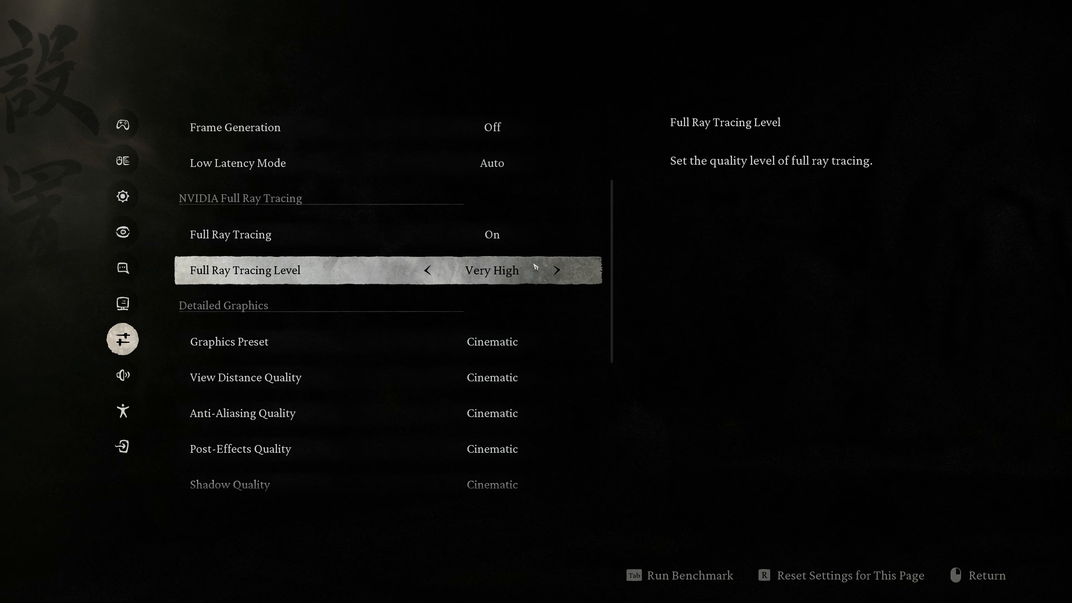
{"action": "left_click", "coordinate": [428, 343]}
{"action": "left_click", "coordinate": [428, 342]}
{"action": "left_click", "coordinate": [431, 344]}
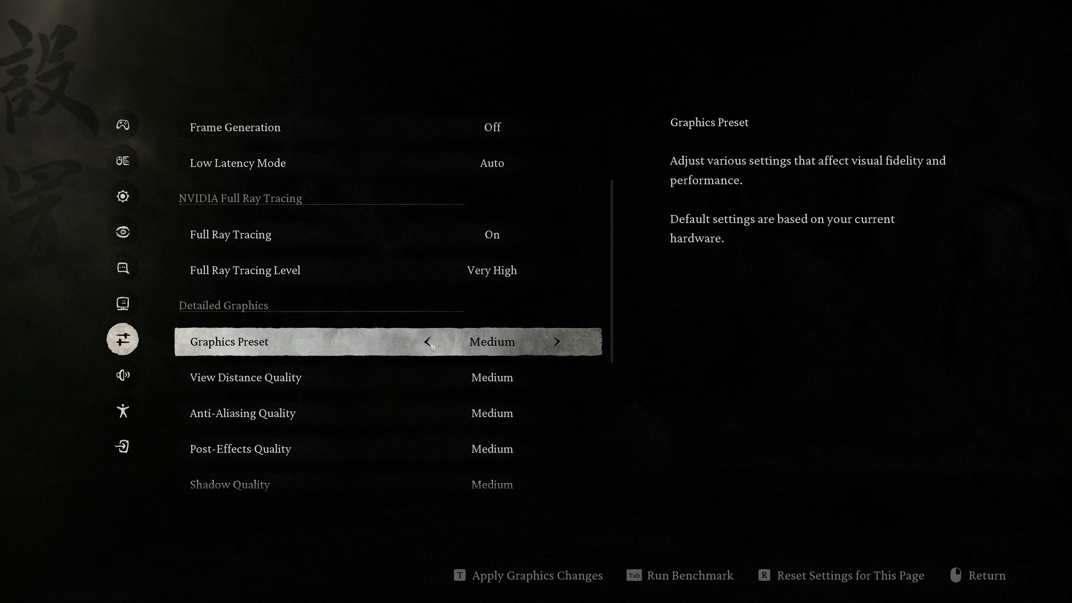
{"action": "left_click", "coordinate": [431, 344]}
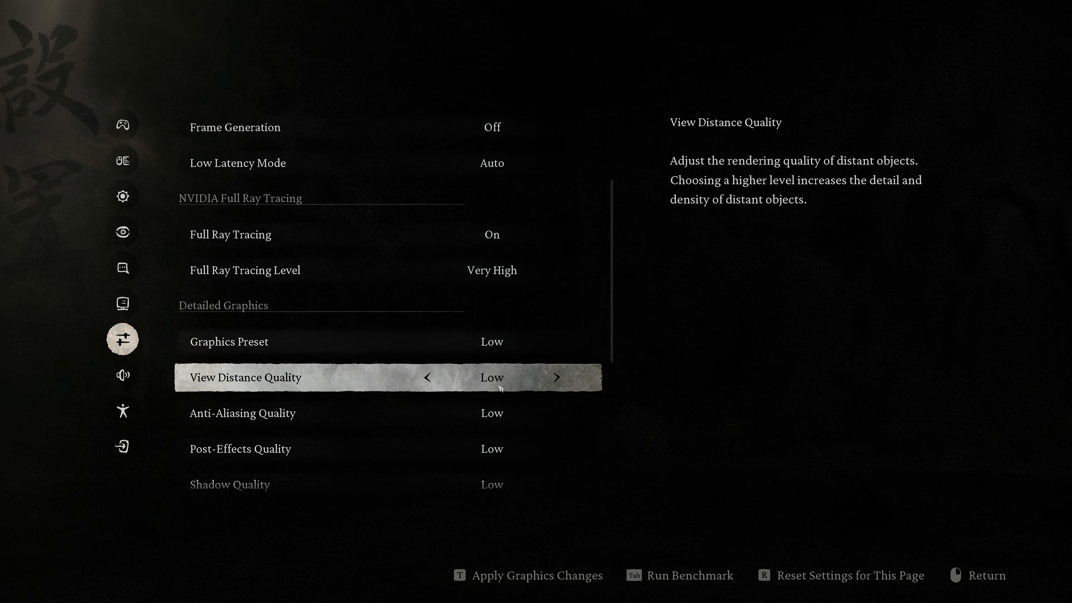
{"action": "scroll", "coordinate": [469, 359], "scroll_direction": "down", "scroll_amount": 6}
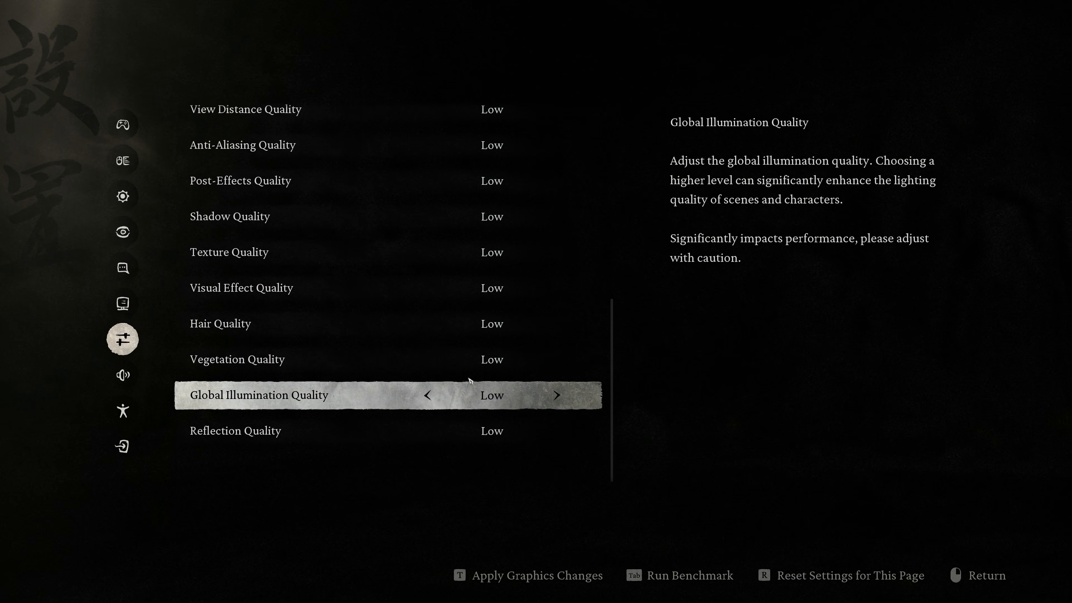
- Set the Full Ray Tracing Level to Low and apply the graphics changes
{"action": "scroll", "coordinate": [472, 394], "scroll_direction": "up", "scroll_amount": 7}
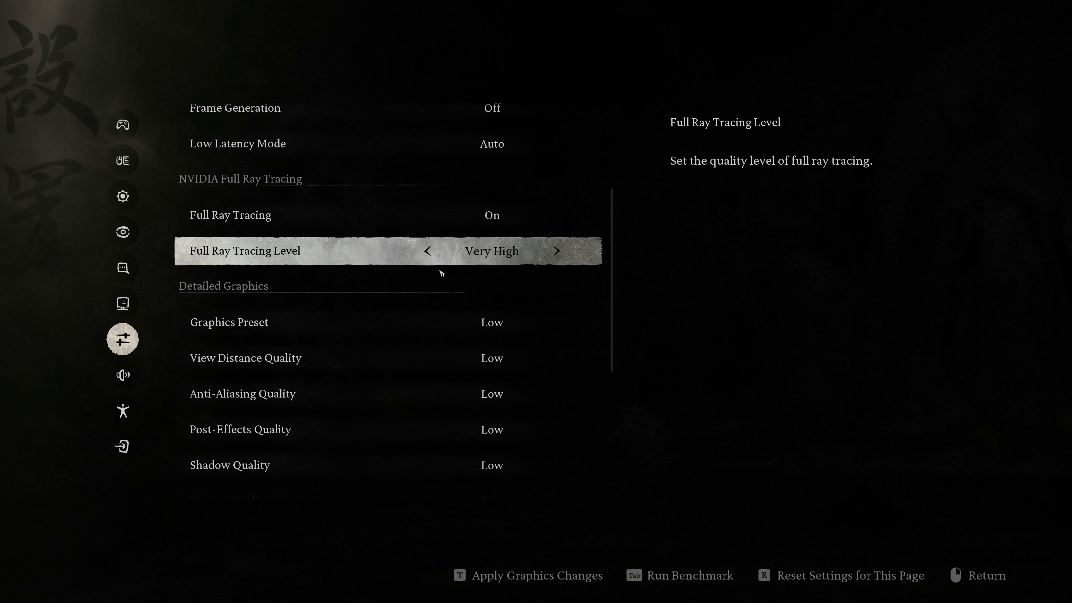
{"action": "left_click", "coordinate": [427, 253]}
{"action": "left_click", "coordinate": [428, 253]}
{"action": "left_click", "coordinate": [427, 252]}
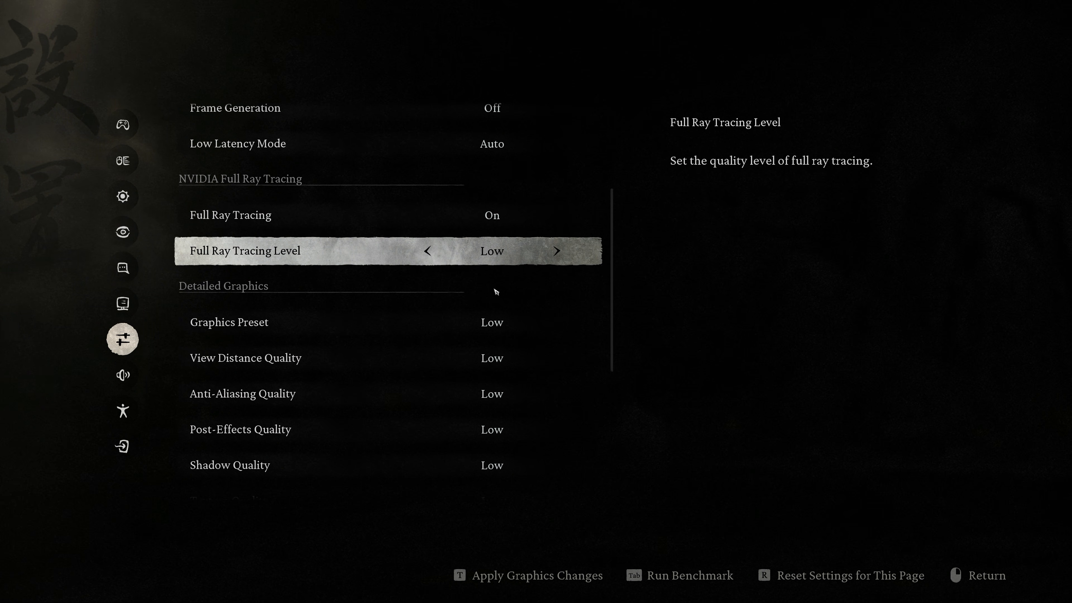
{"action": "left_click", "coordinate": [464, 575]}
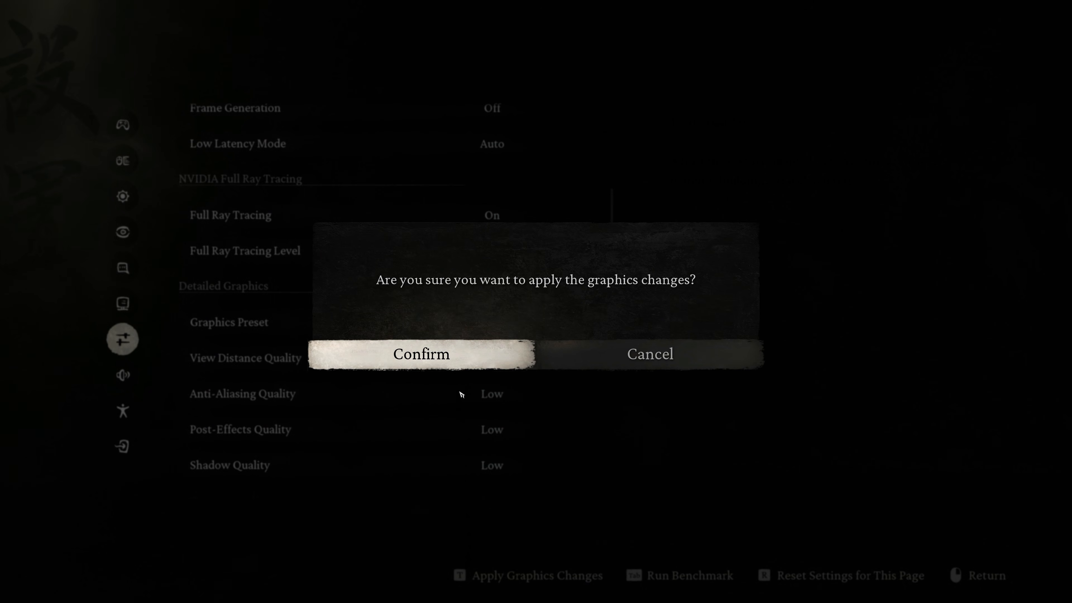
{"action": "left_click", "coordinate": [441, 363]}
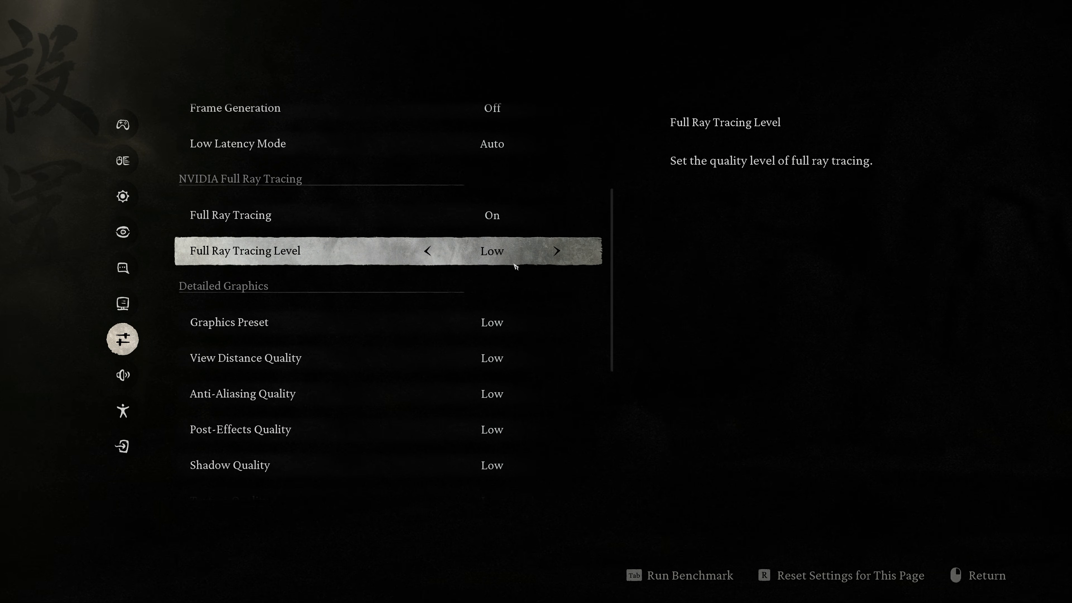
- Reopen the graphics settings page and turn on the NVIDIA statistics overlay
{"action": "right_click", "coordinate": [342, 223]}
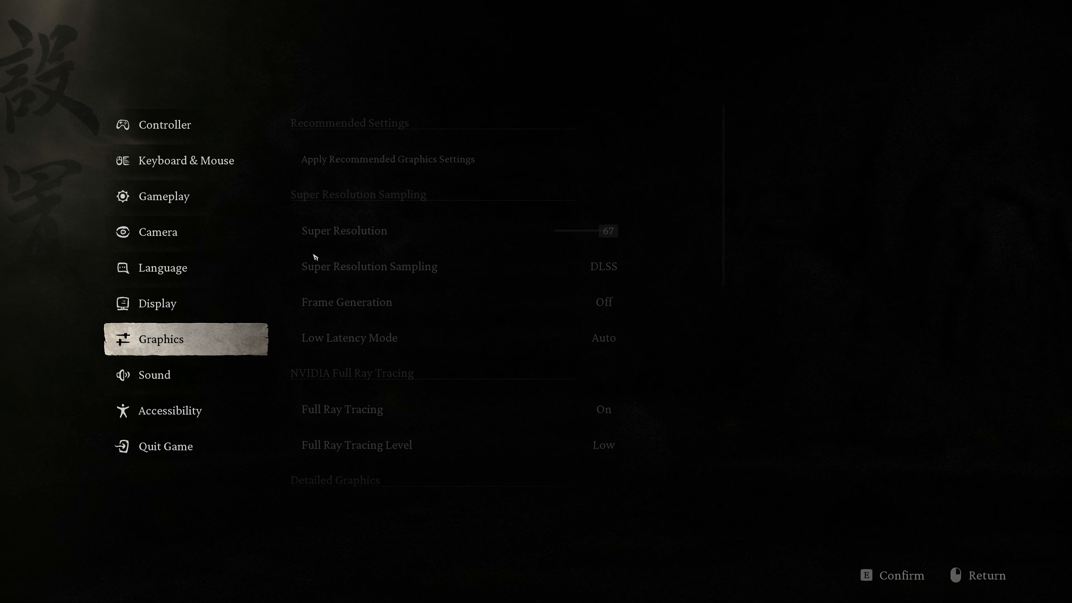
{"action": "left_click", "coordinate": [187, 336]}
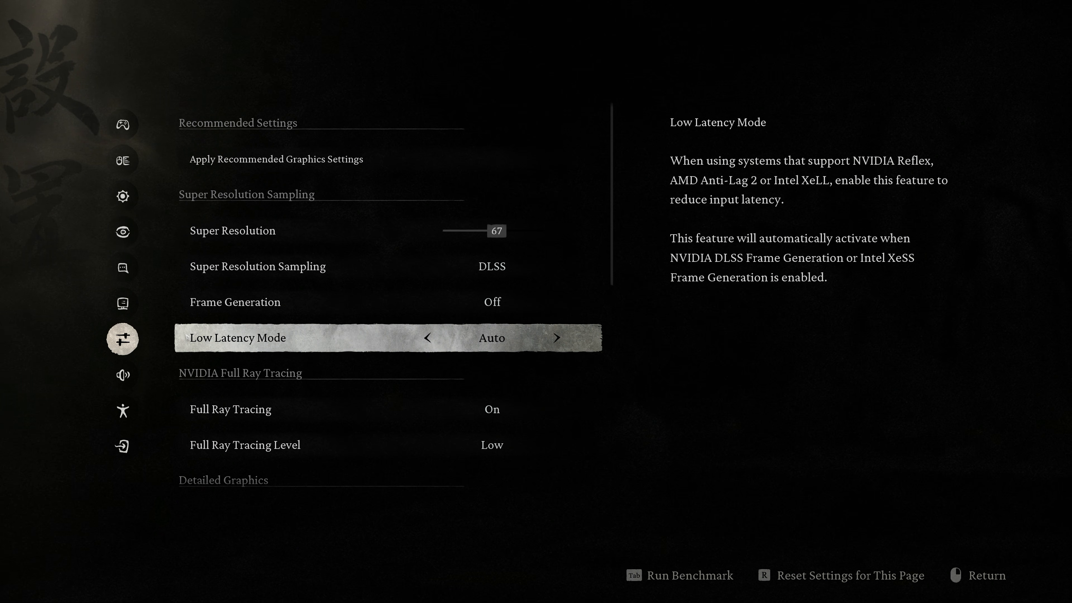
{"action": "key", "text": "alt+r"}
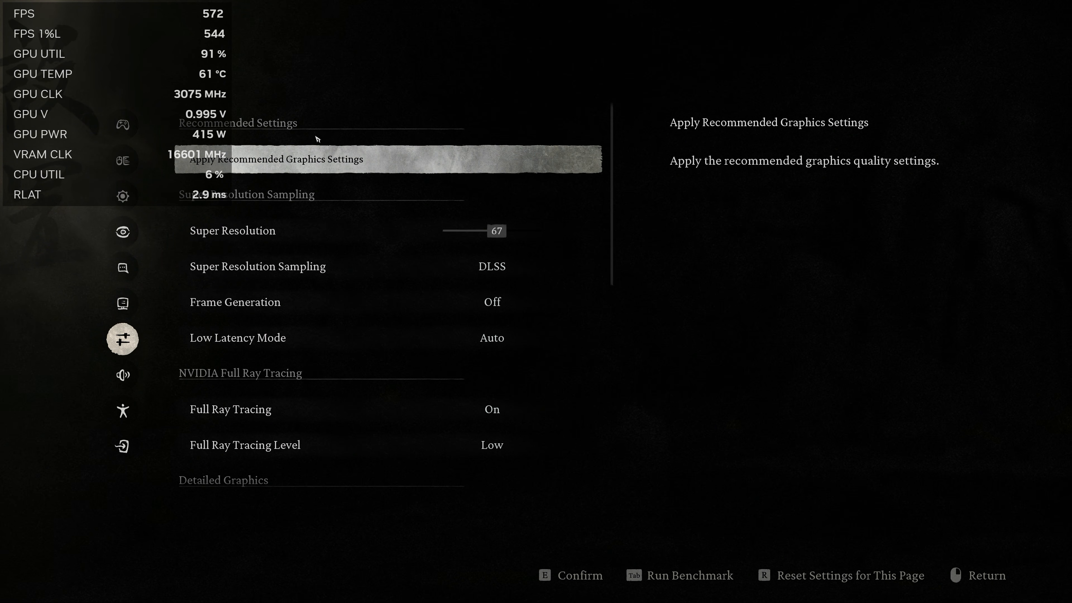
- Set the NVIDIA statistics overlay's position to Upper centre in the heads up display configuration
{"action": "key", "text": "alt+z"}
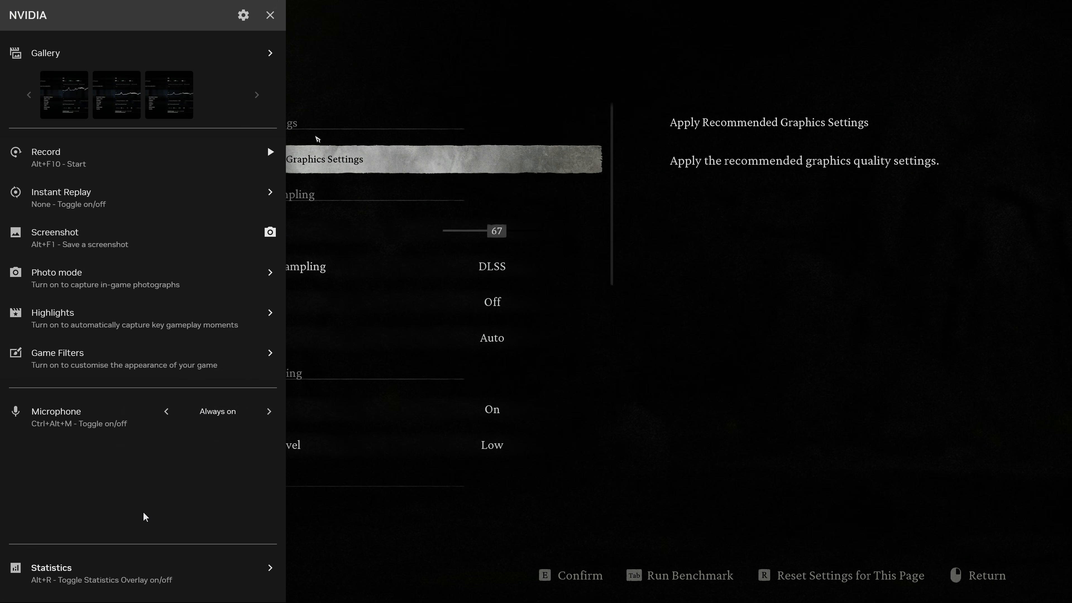
{"action": "left_click", "coordinate": [187, 574]}
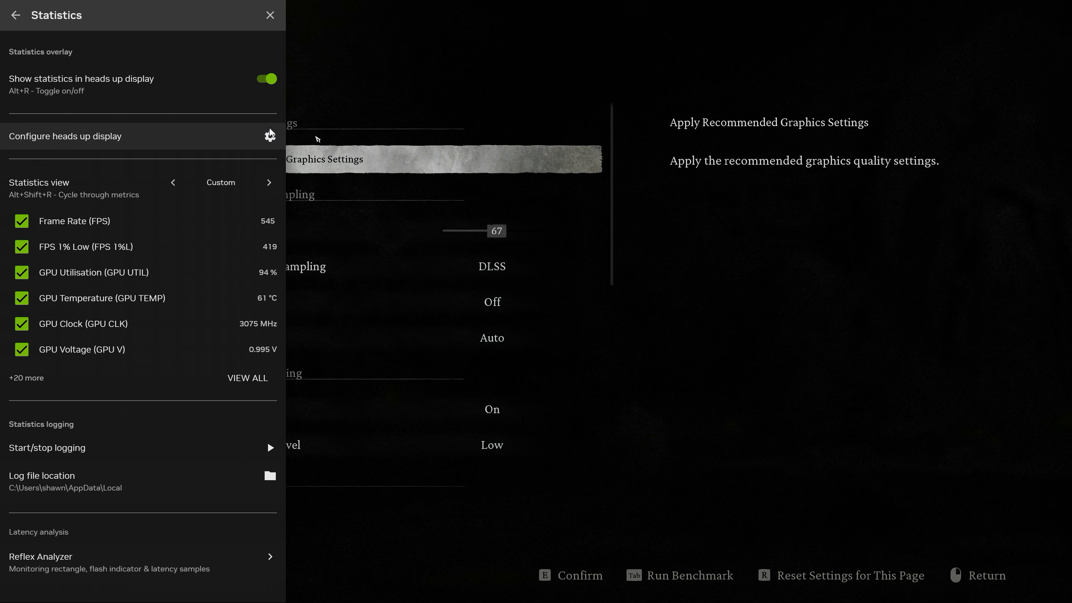
{"action": "left_click", "coordinate": [271, 137]}
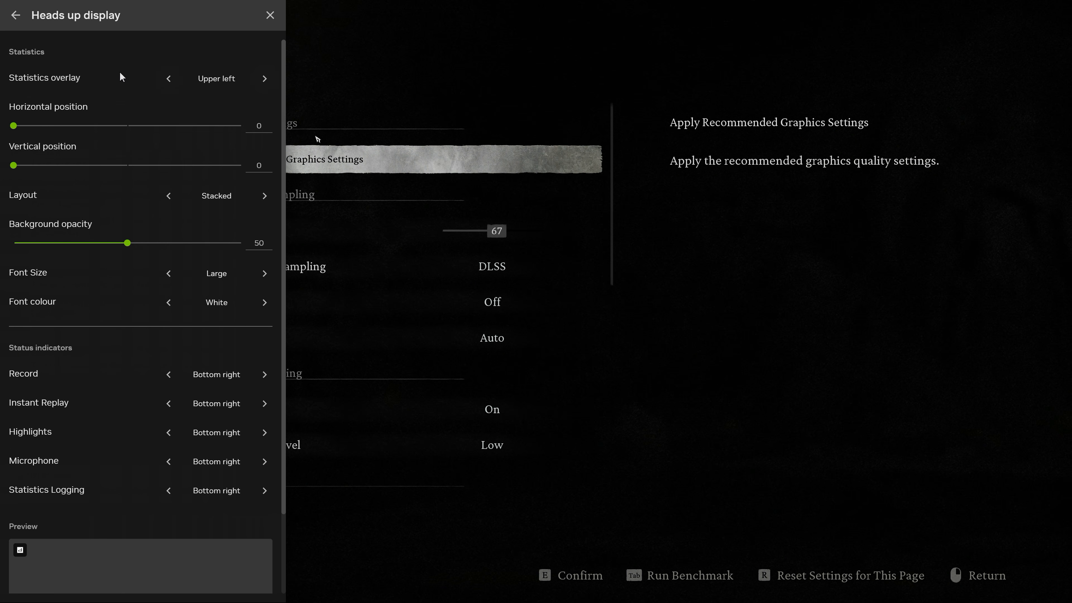
{"action": "left_click", "coordinate": [264, 78]}
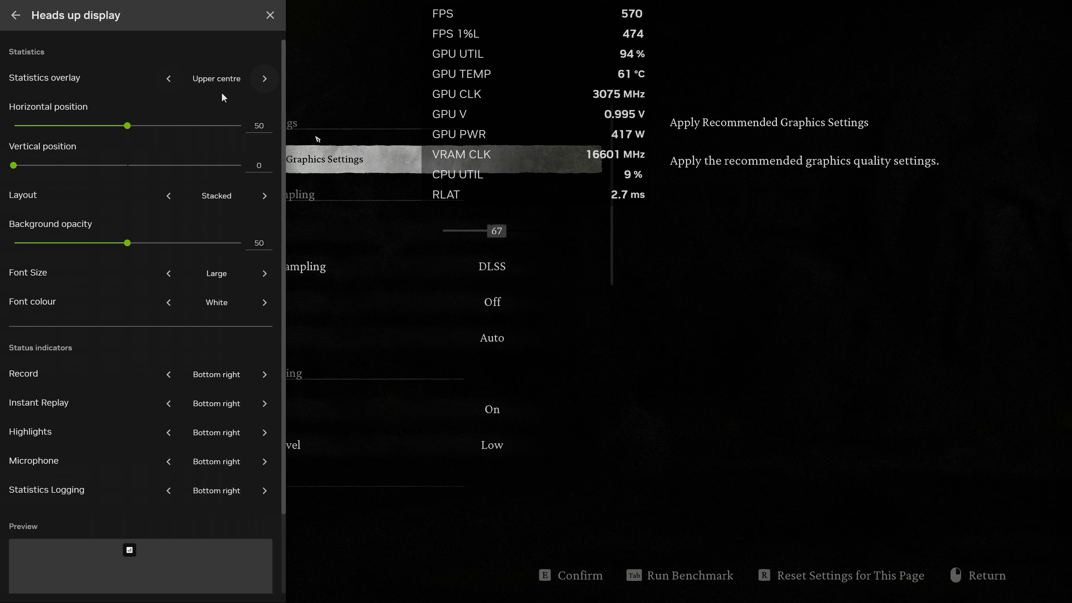
{"action": "left_click", "coordinate": [269, 17]}
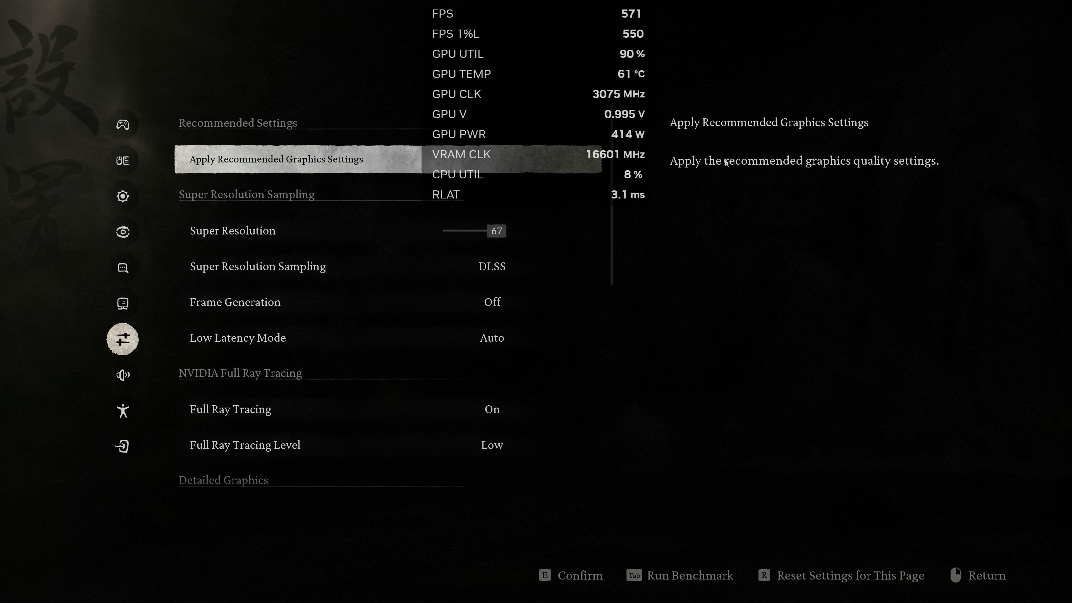
- Run the game's built-in benchmark with the applied graphics settings
{"action": "key", "text": "Tab"}
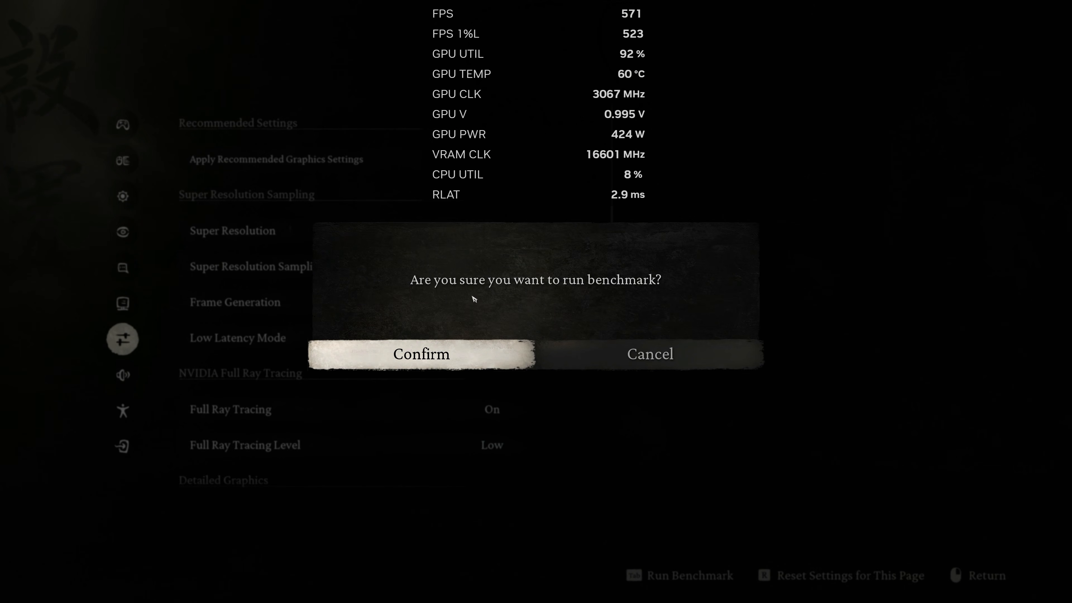
{"action": "left_click", "coordinate": [447, 356]}
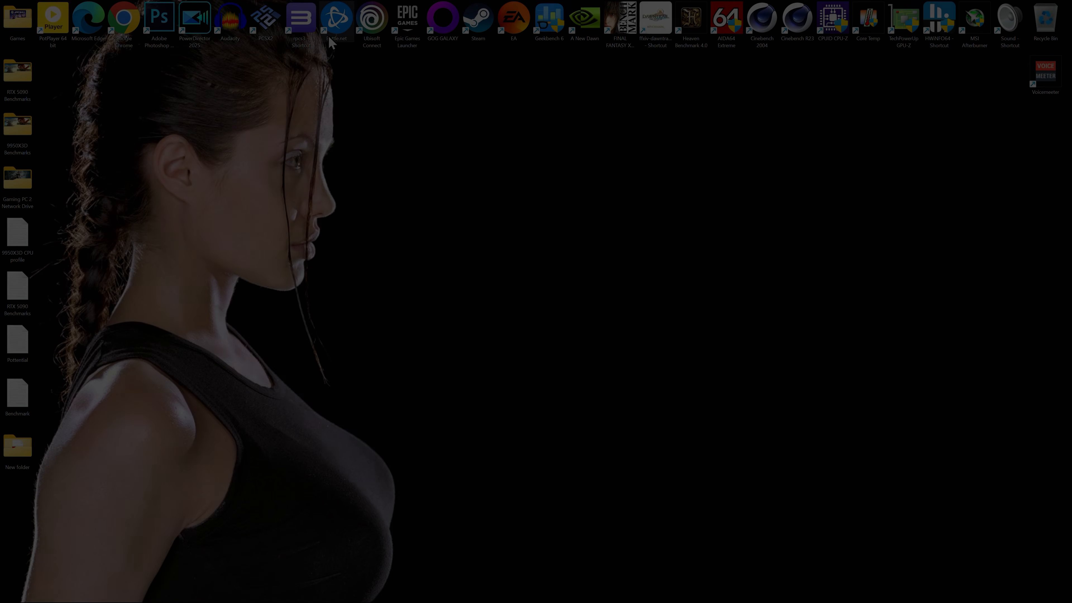
- Launch PowerDirector 2025 and create a new project with a 16:9 aspect ratio
{"action": "double_click", "coordinate": [204, 27]}
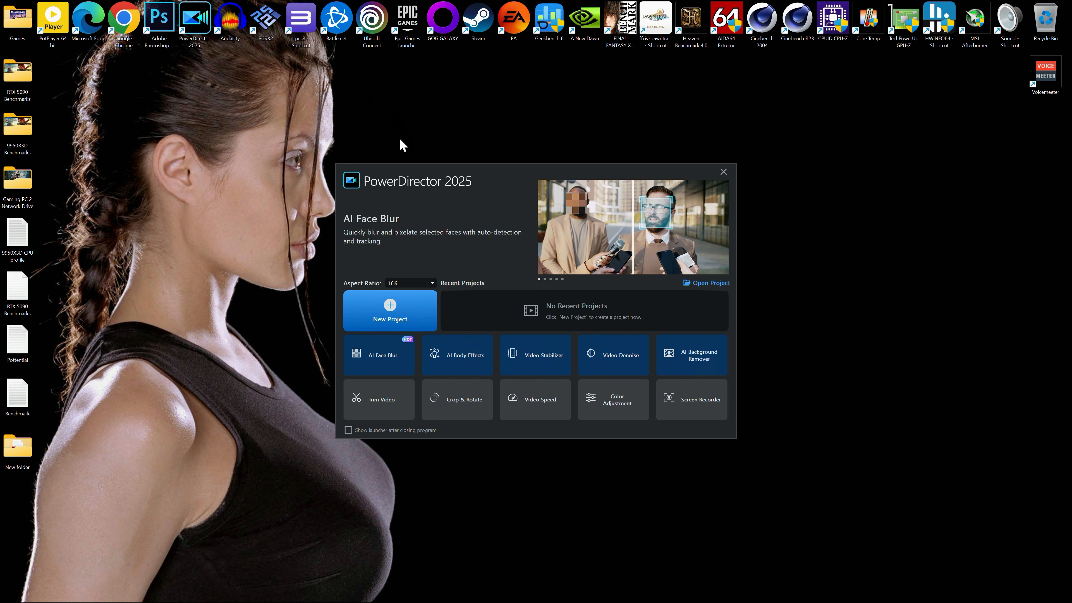
{"action": "left_click", "coordinate": [389, 316]}
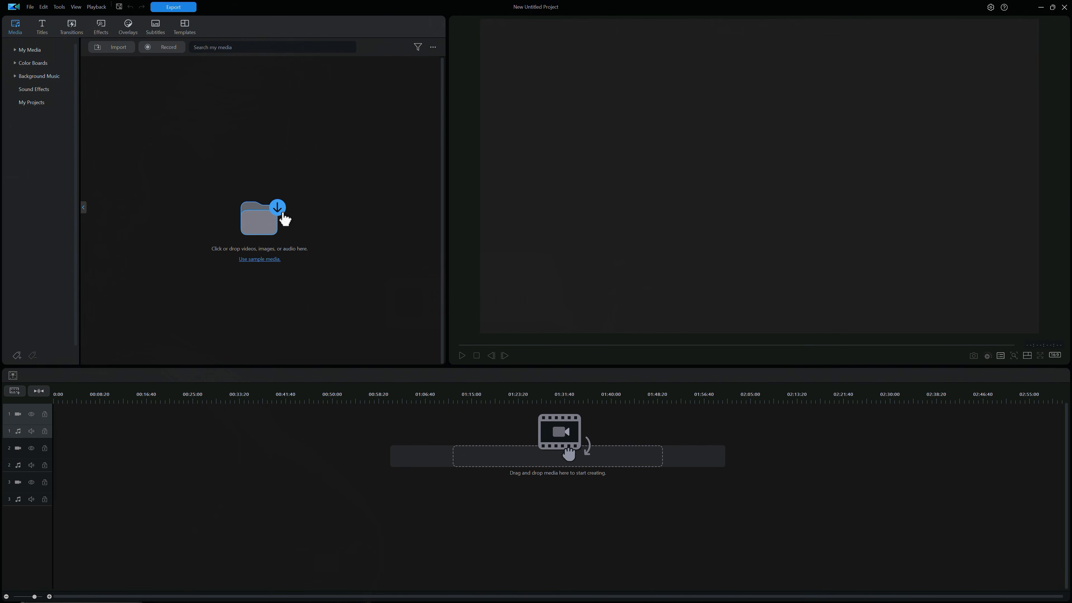
- Import the three capture files from the low settings folder and place the gameplay video at the start of track 1
{"action": "left_click", "coordinate": [253, 228]}
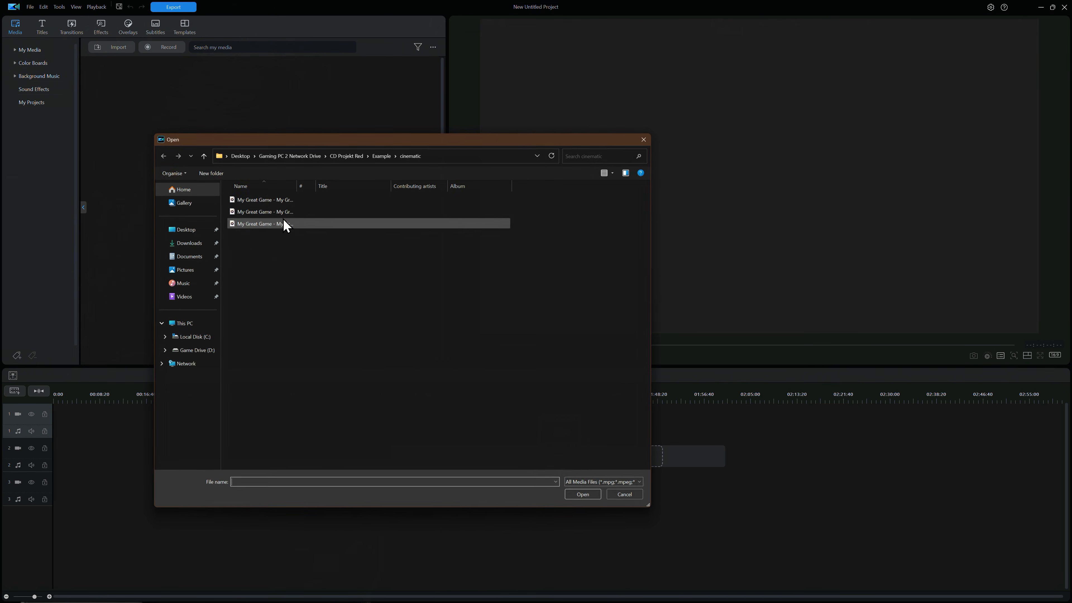
{"action": "left_click", "coordinate": [204, 156]}
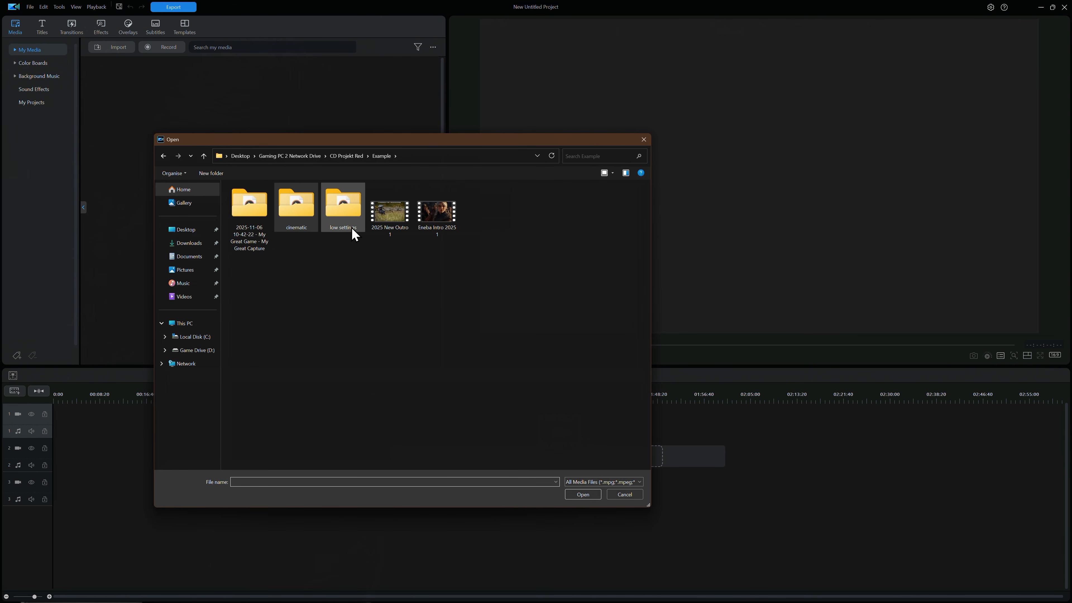
{"action": "double_click", "coordinate": [333, 233]}
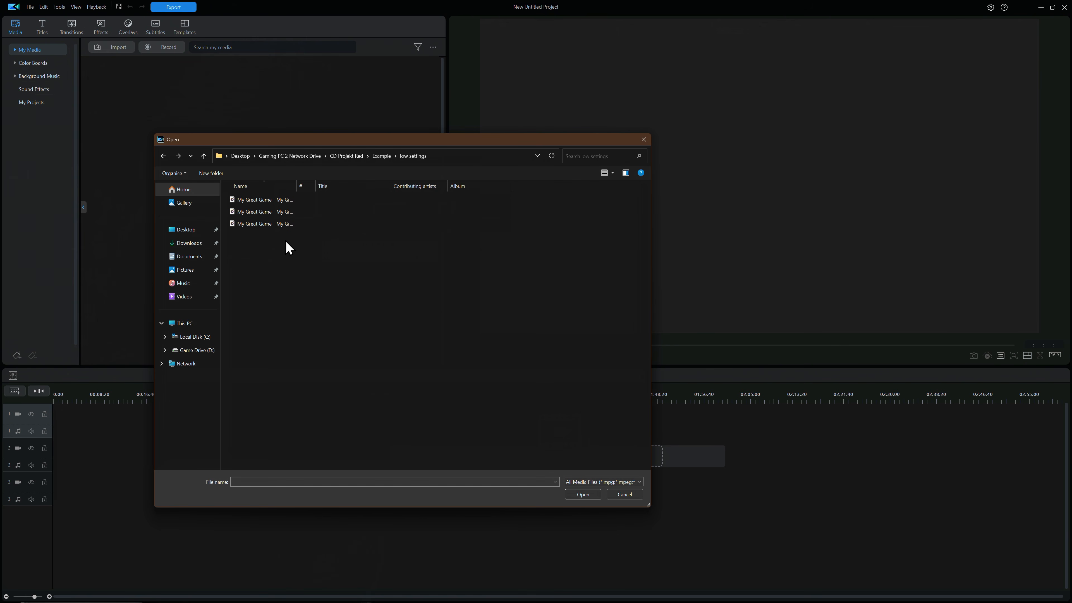
{"action": "left_click", "coordinate": [612, 174]}
{"action": "left_click", "coordinate": [640, 118]}
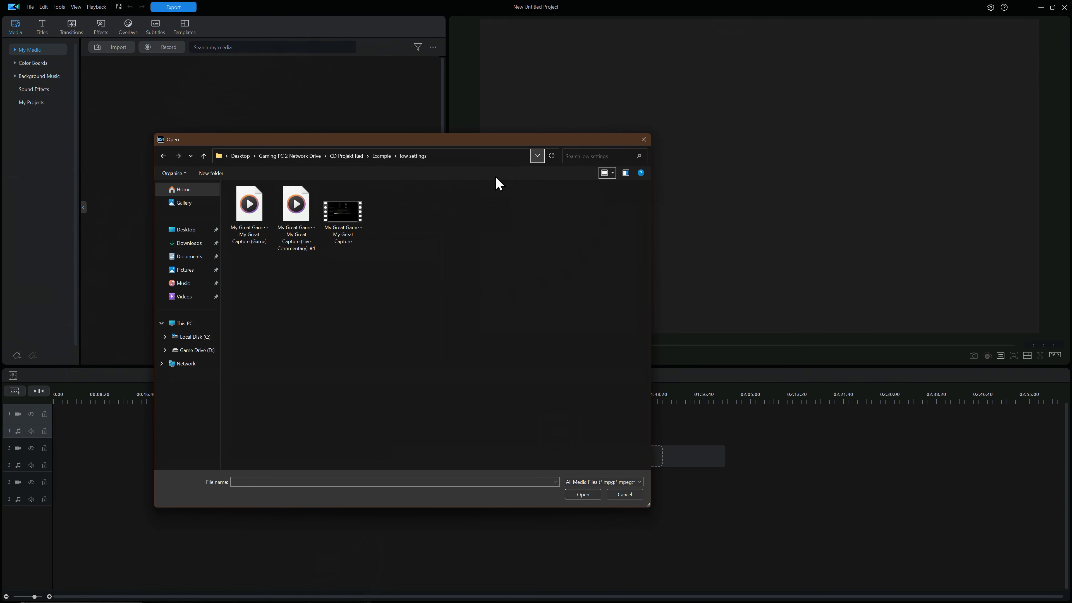
{"action": "left_click_drag", "start_coordinate": [398, 258], "coordinate": [248, 219]}
{"action": "left_click", "coordinate": [583, 494]}
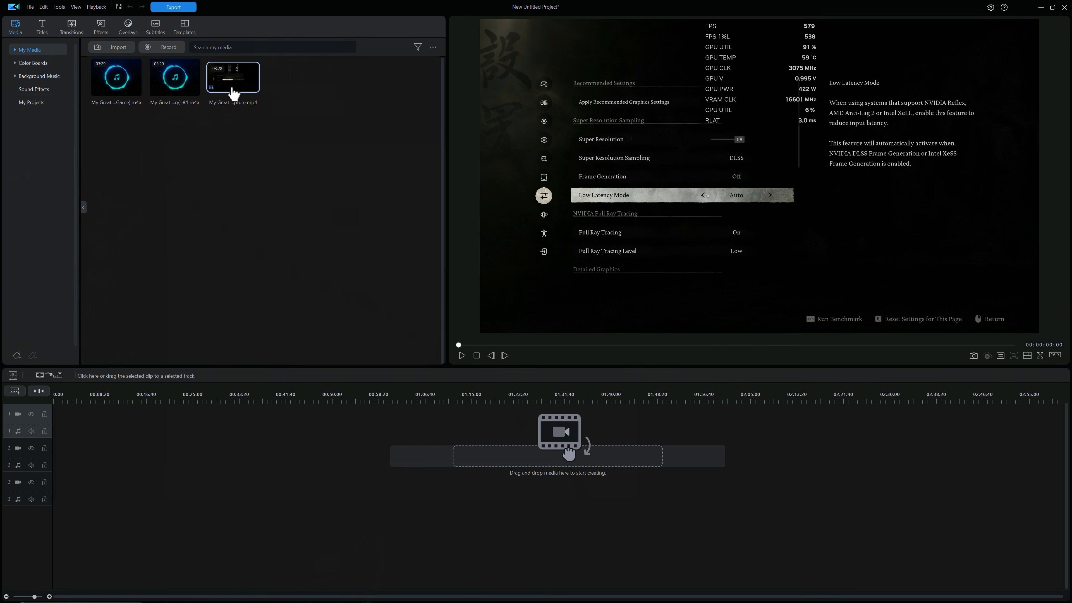
{"action": "left_click_drag", "start_coordinate": [225, 79], "coordinate": [53, 410]}
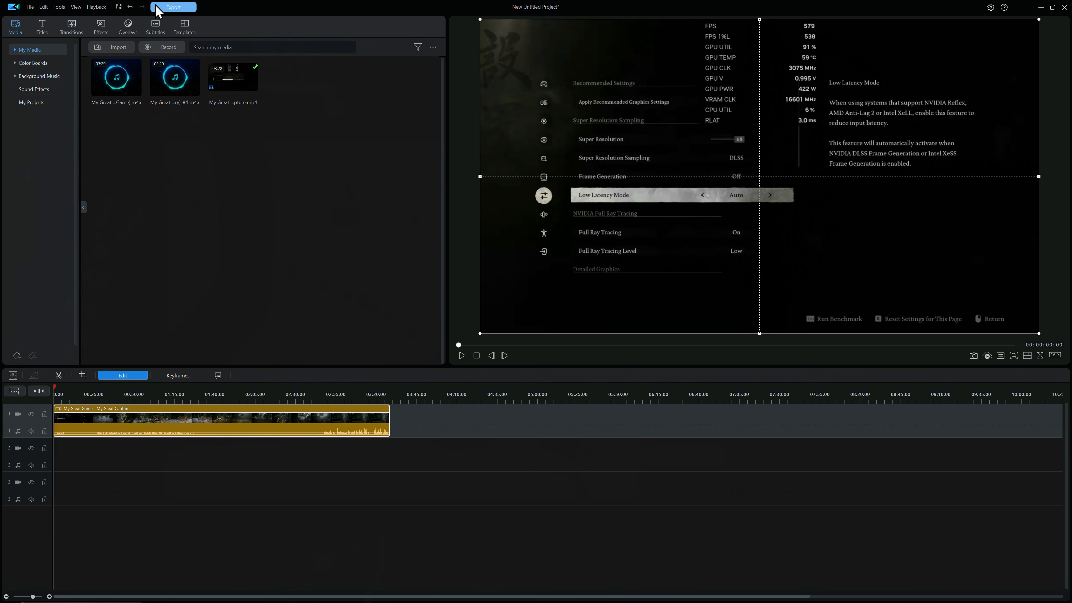
- Check the grid line options in the Display preferences and keep 2 x 2
{"action": "left_click", "coordinate": [991, 7]}
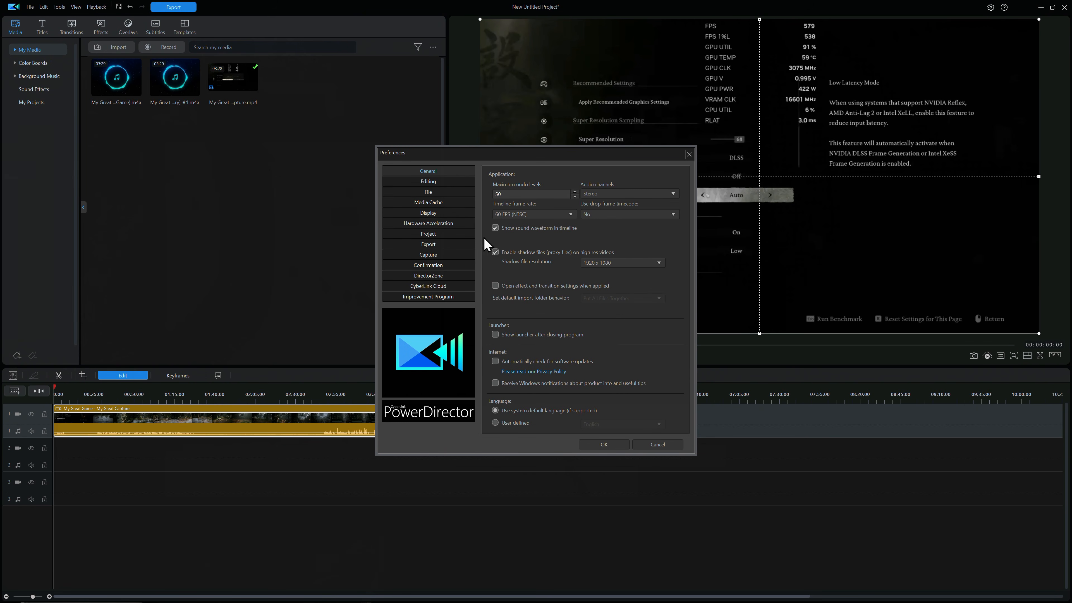
{"action": "left_click", "coordinate": [436, 213]}
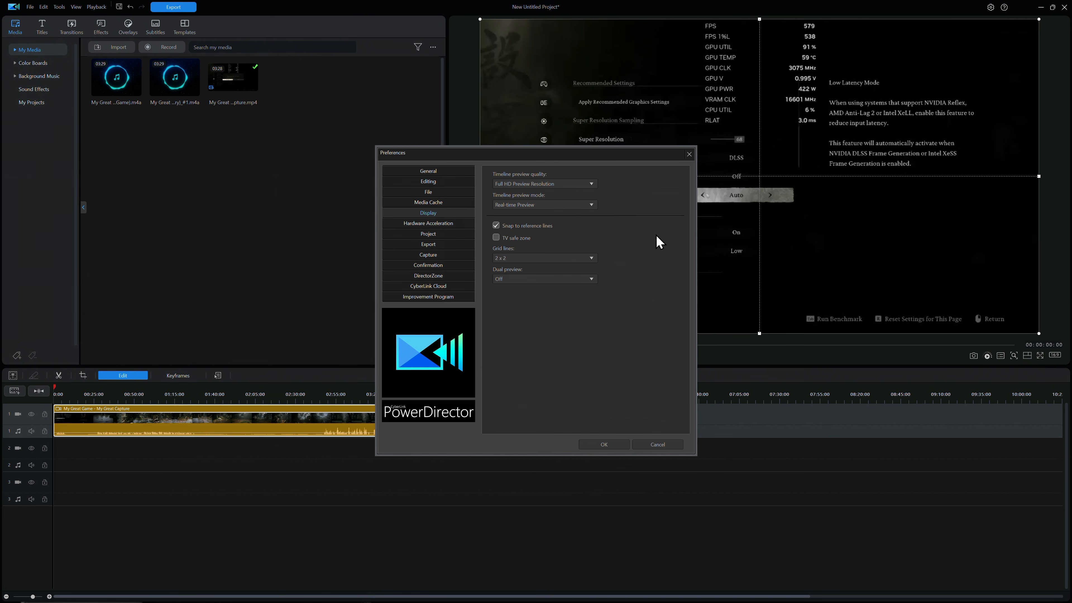
{"action": "left_click", "coordinate": [520, 259]}
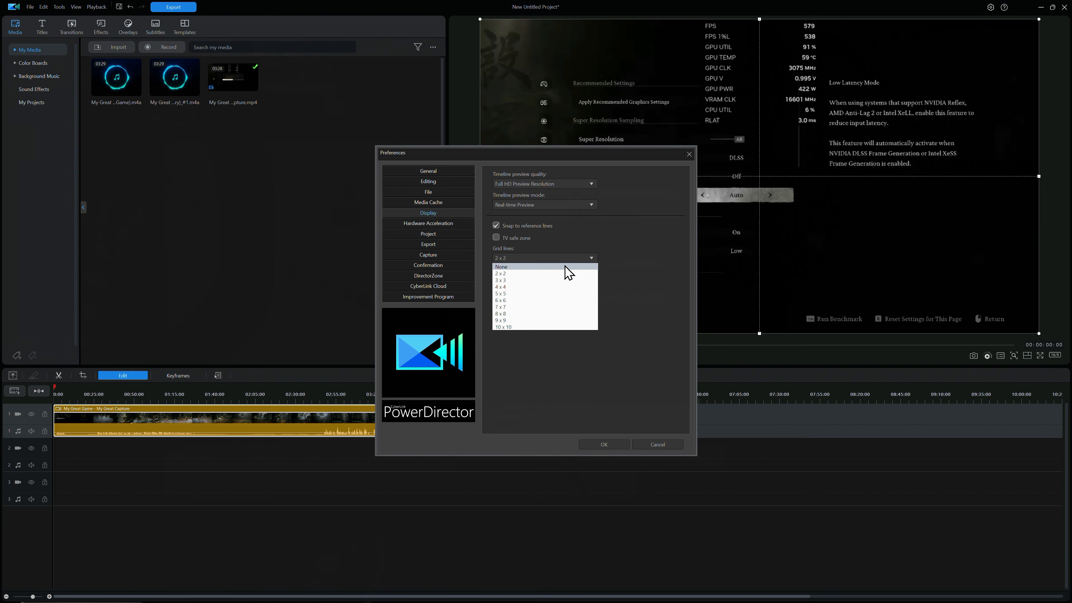
{"action": "left_click", "coordinate": [670, 274]}
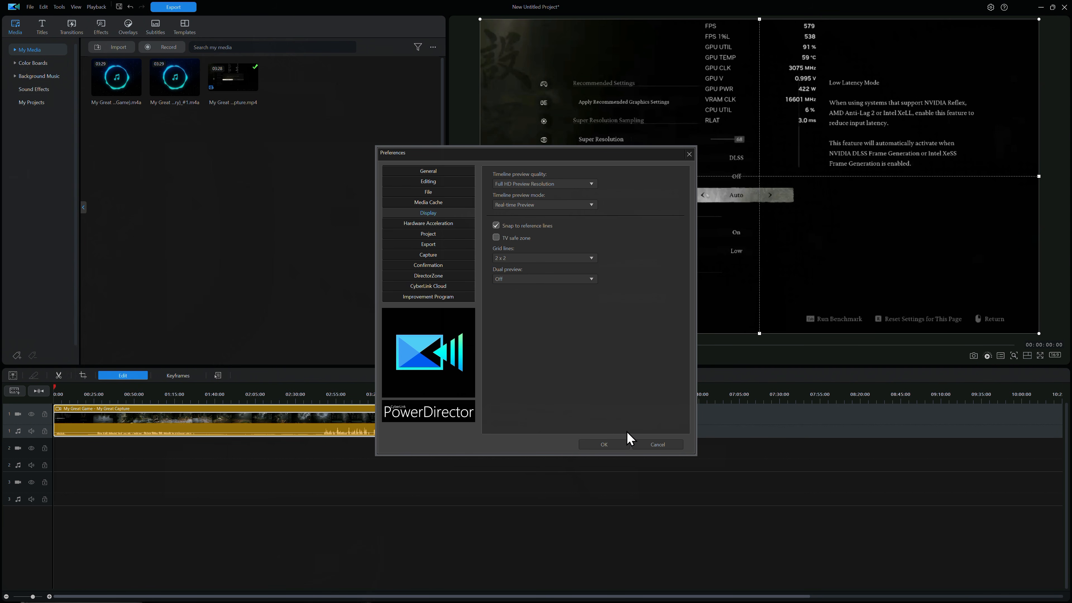
{"action": "left_click", "coordinate": [603, 444]}
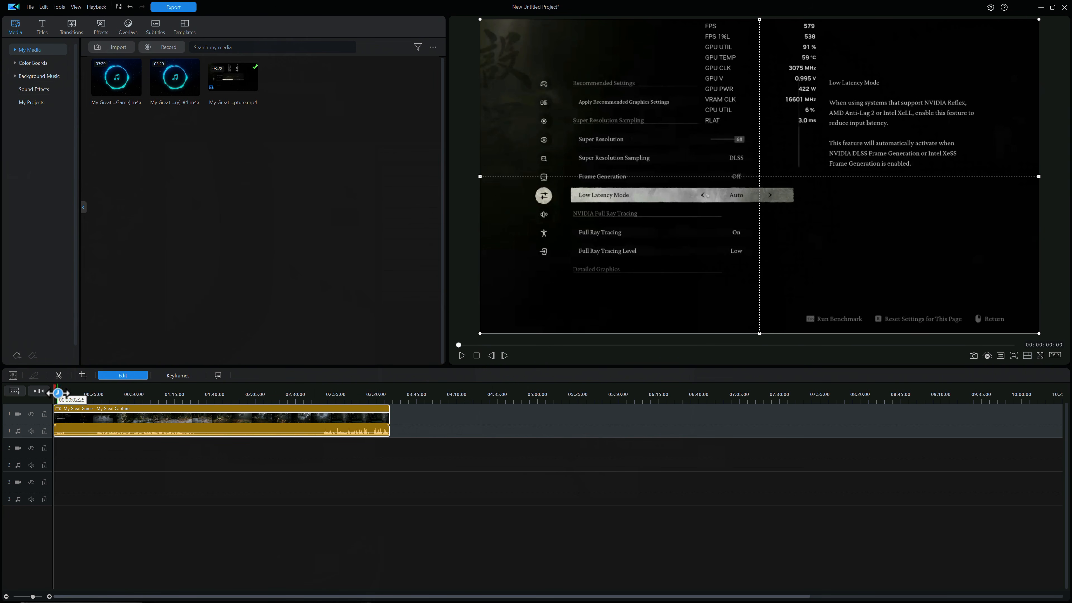
- Split the track 1 clip at 00:00:22:50 and remove its opening section, filling the gap and moving all clips
{"action": "left_click_drag", "start_coordinate": [55, 391], "coordinate": [95, 387]}
{"action": "left_click", "coordinate": [90, 417]}
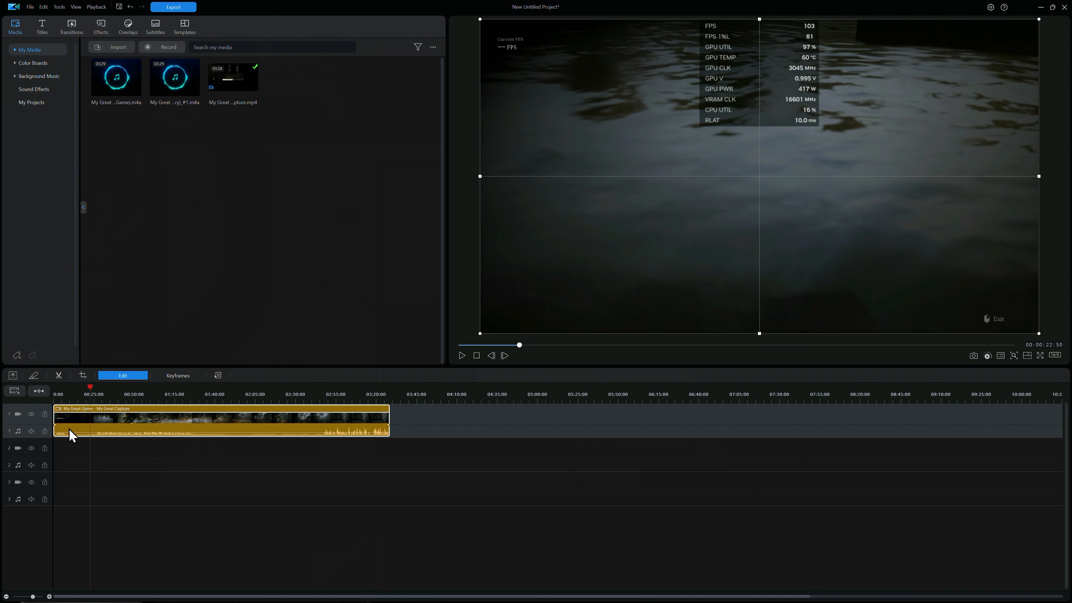
{"action": "right_click", "coordinate": [92, 424]}
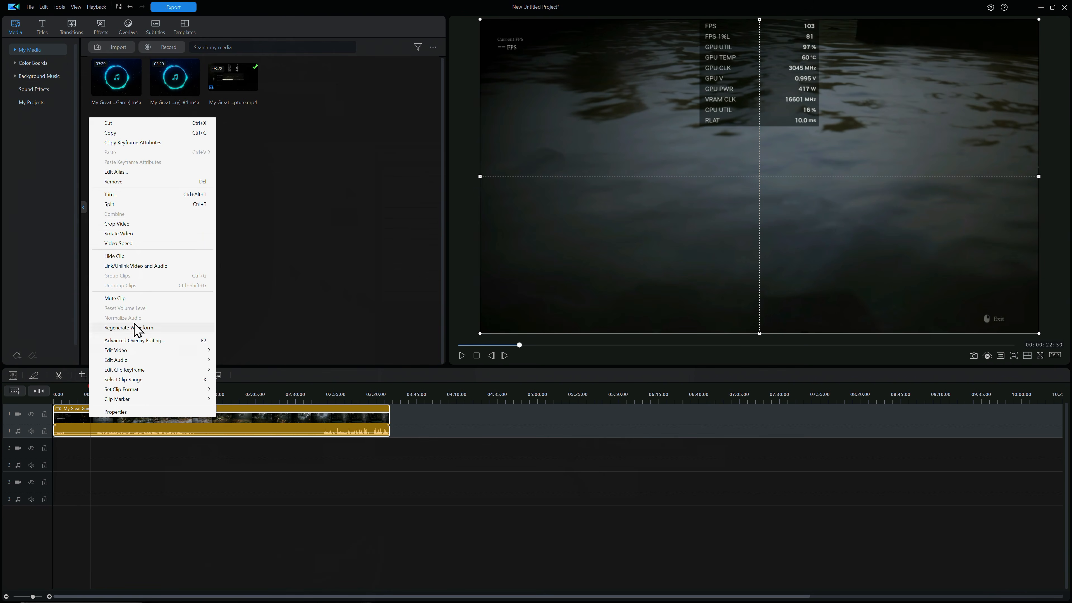
{"action": "left_click", "coordinate": [112, 205]}
{"action": "right_click", "coordinate": [80, 426]}
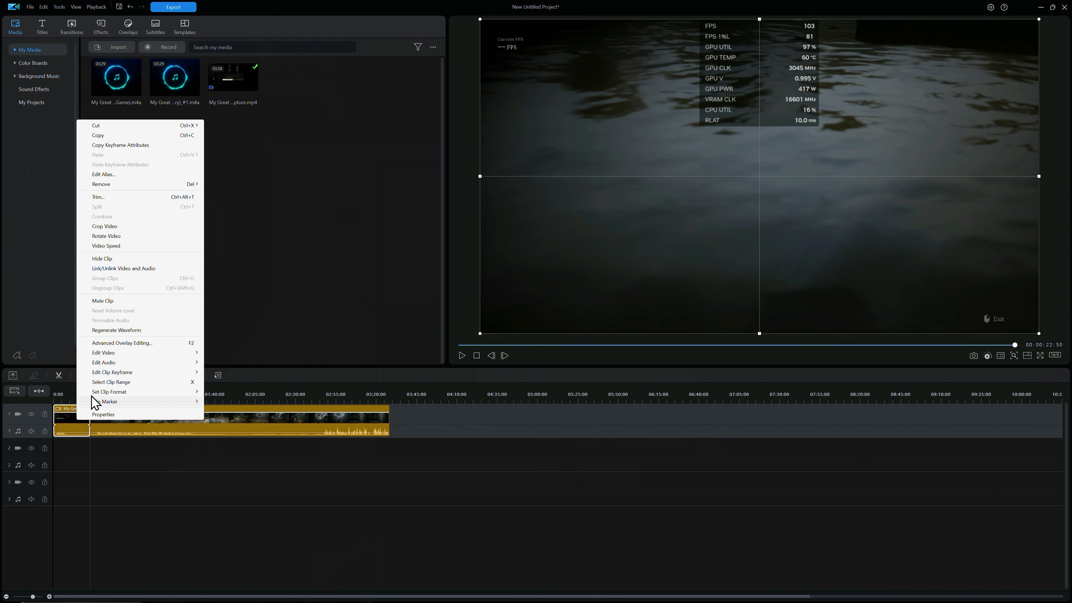
{"action": "mouse_move", "coordinate": [155, 186]}
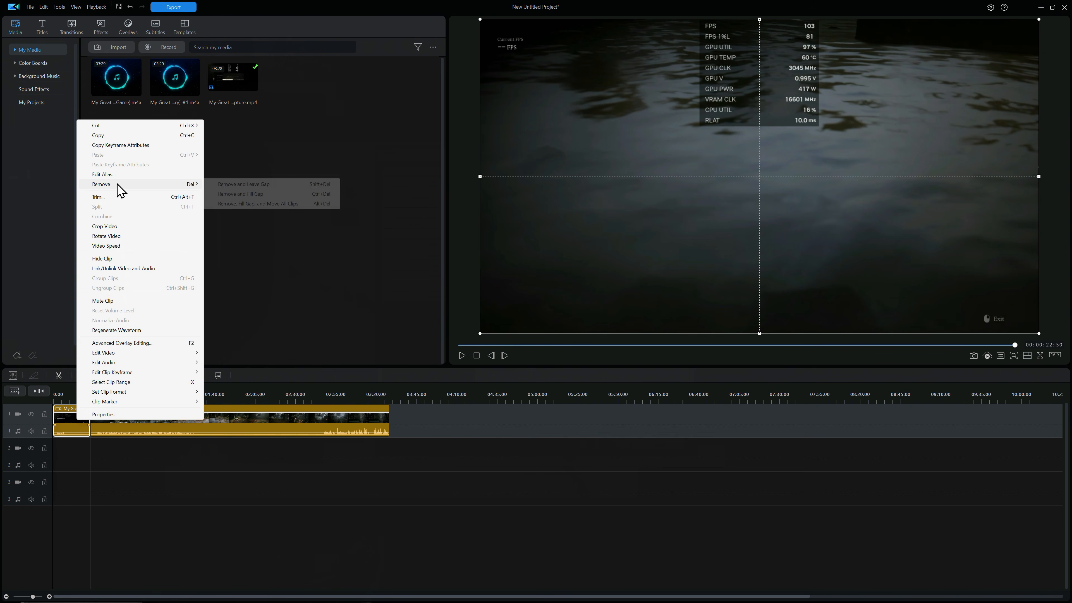
{"action": "left_click", "coordinate": [240, 205]}
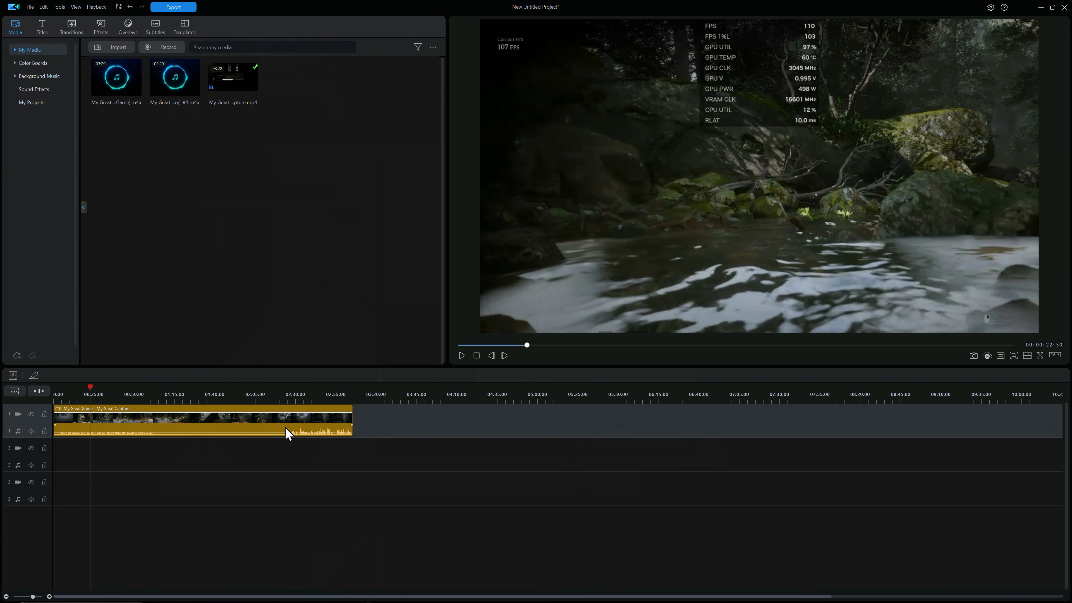
- Reposition the low settings clip onto the left half of the frame and adjust its crop X position to show the statistics overlay
{"action": "left_click", "coordinate": [312, 427]}
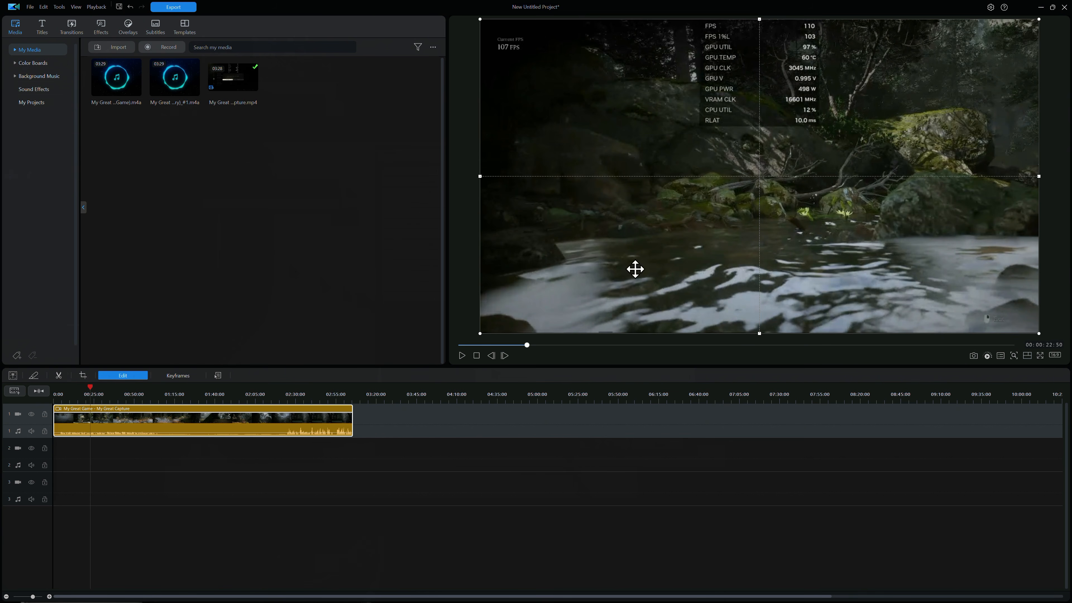
{"action": "left_click_drag", "start_coordinate": [760, 177], "coordinate": [483, 176]}
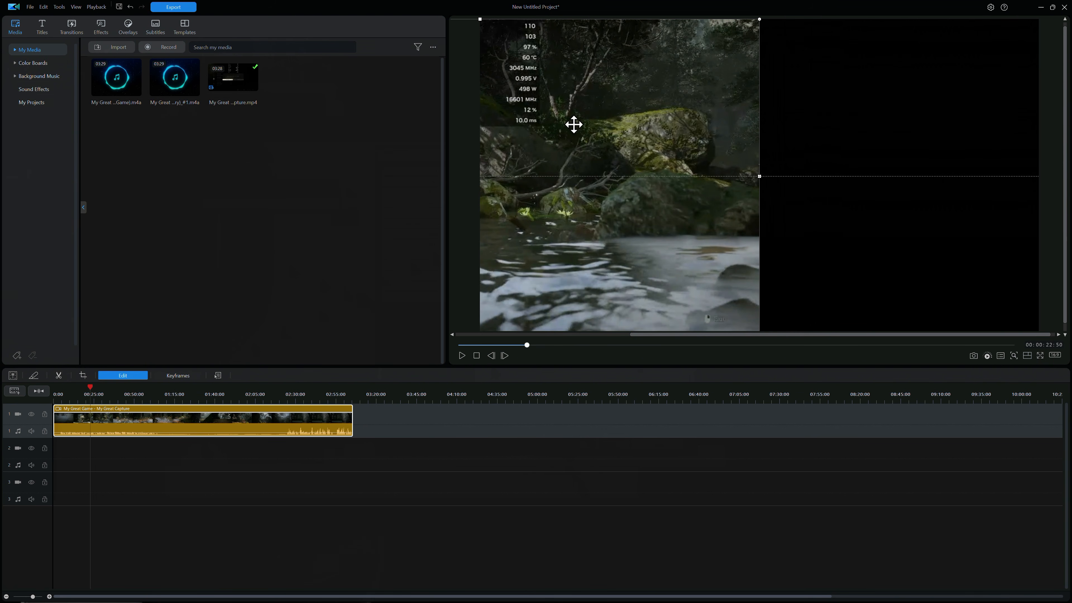
{"action": "left_click", "coordinate": [83, 377]}
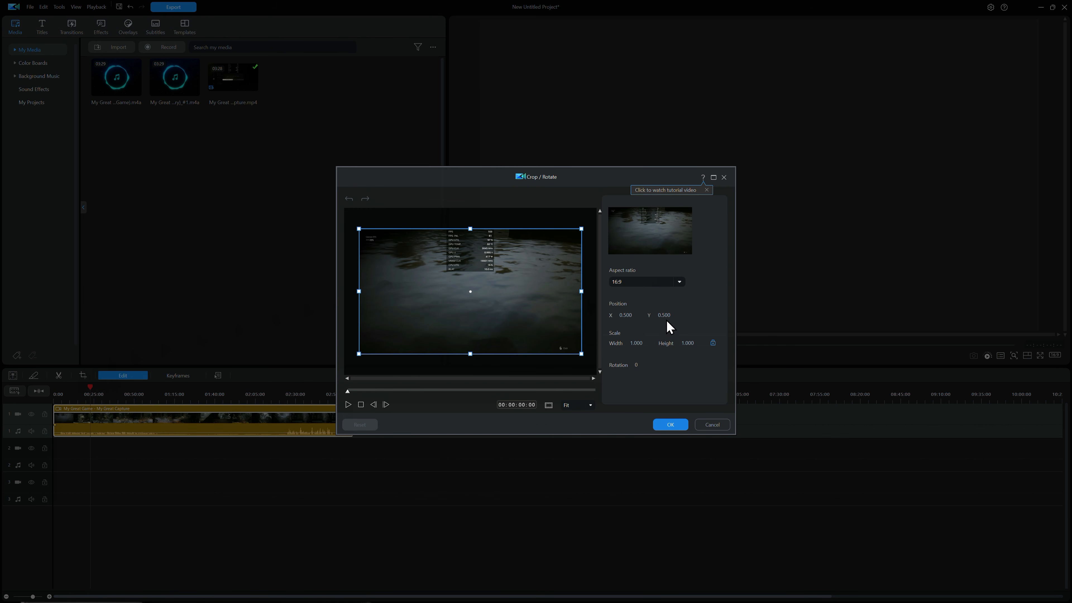
{"action": "left_click", "coordinate": [625, 315]}
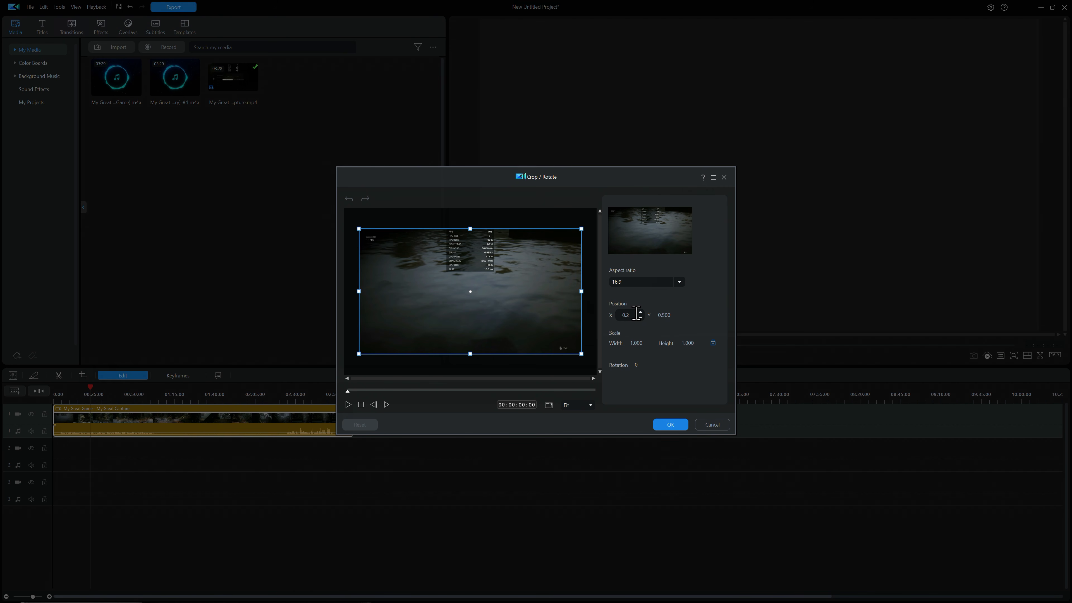
{"action": "left_click", "coordinate": [660, 425]}
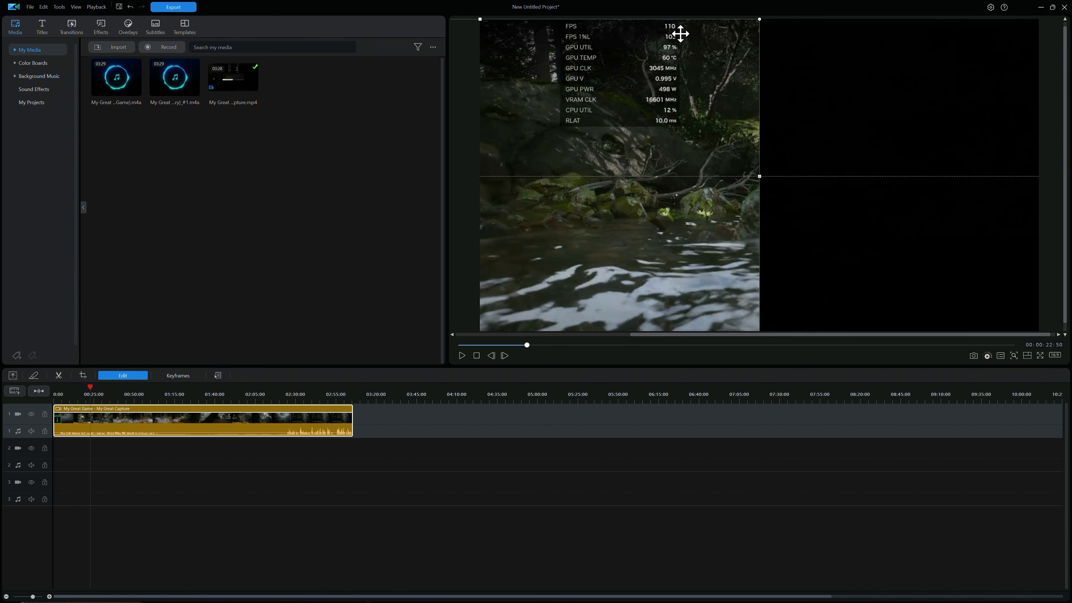
{"action": "left_click", "coordinate": [445, 443]}
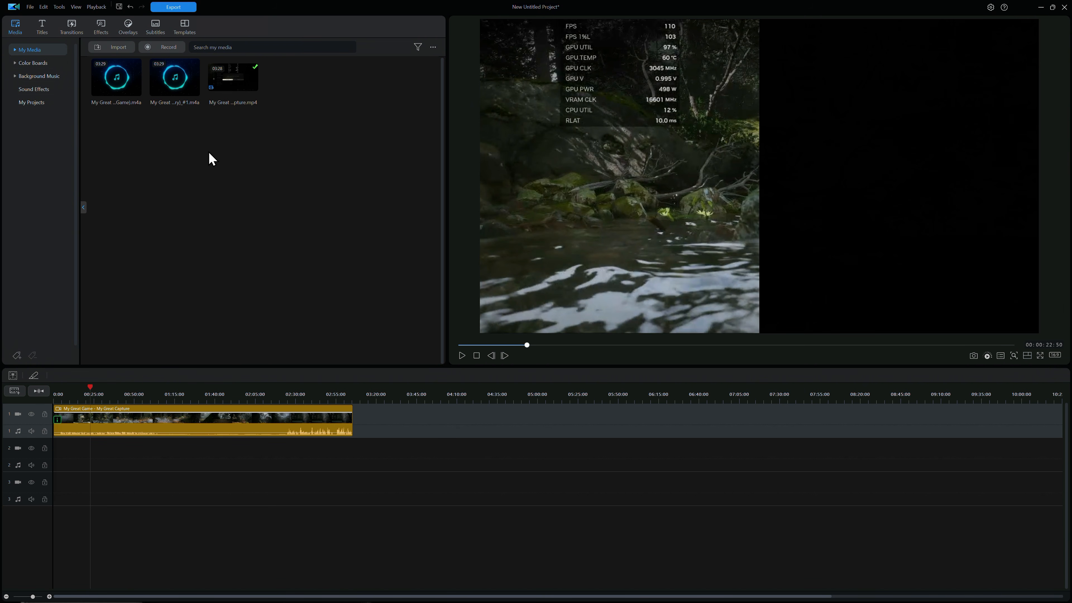
- Import all three capture files from the cinematic folder and place the gameplay video at the start of track 2
{"action": "right_click", "coordinate": [218, 138]}
{"action": "left_click", "coordinate": [251, 143]}
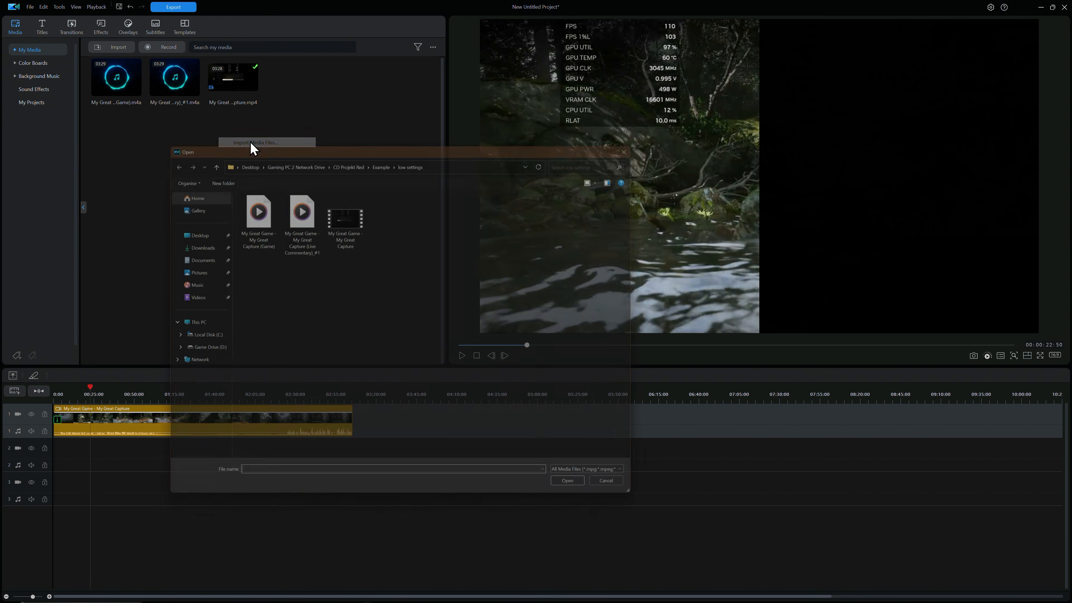
{"action": "left_click", "coordinate": [203, 155]}
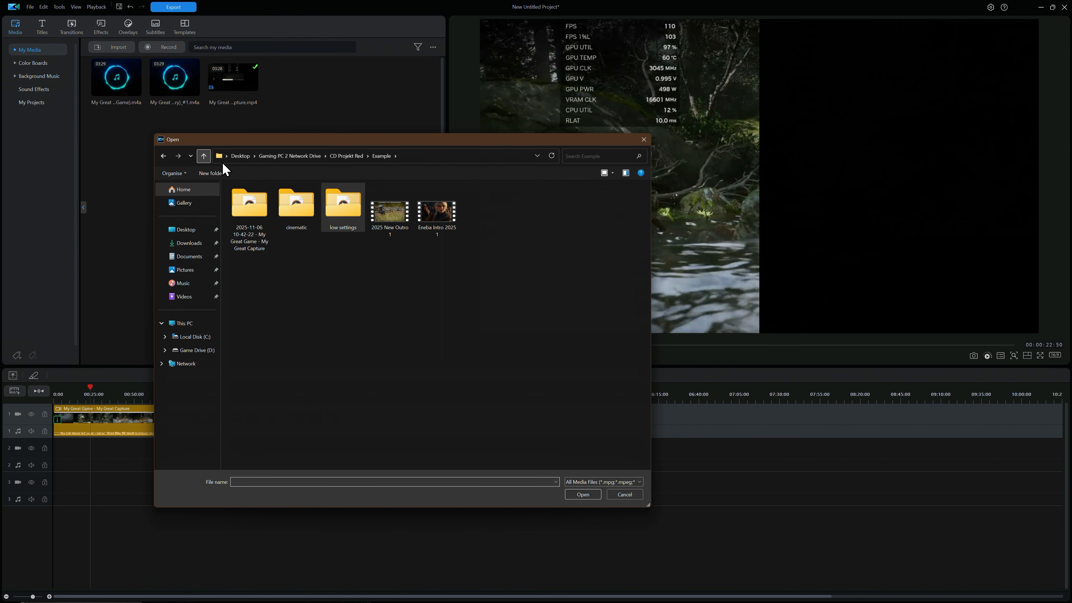
{"action": "double_click", "coordinate": [302, 211]}
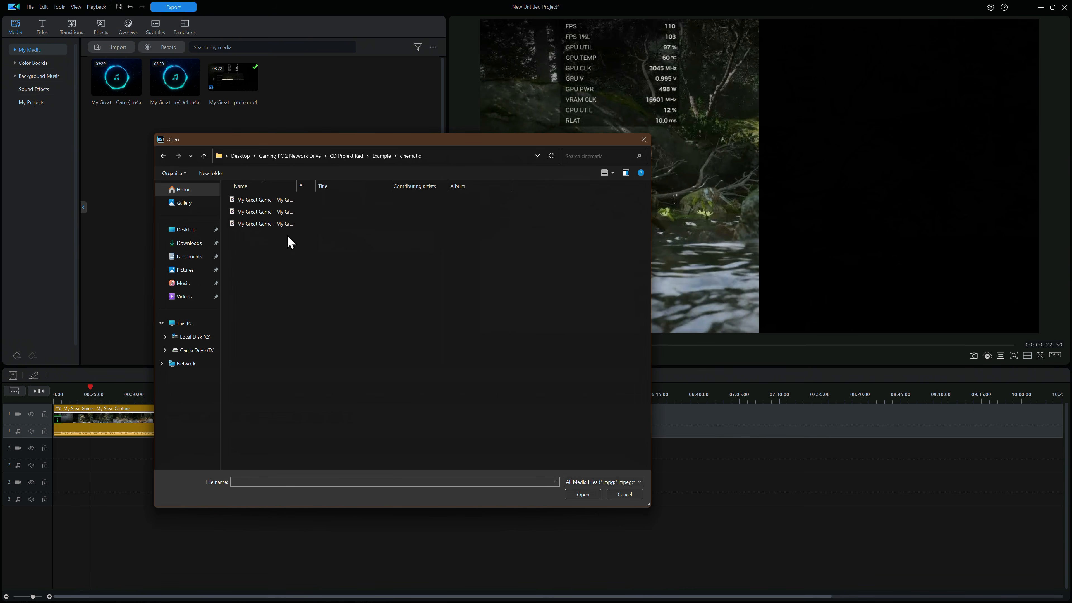
{"action": "left_click_drag", "start_coordinate": [294, 236], "coordinate": [267, 213]}
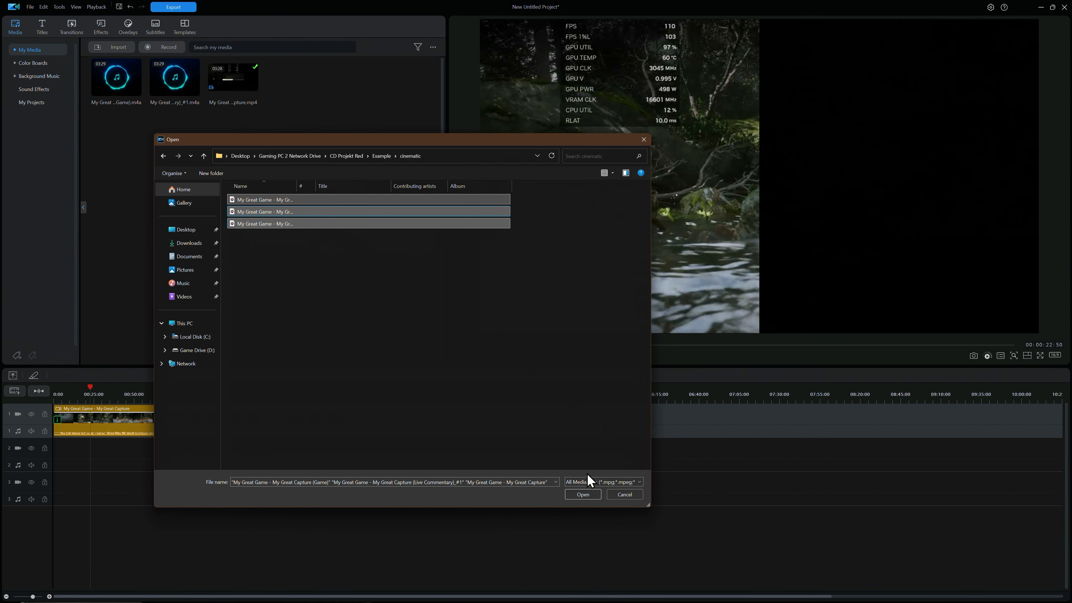
{"action": "left_click", "coordinate": [583, 494]}
{"action": "left_click_drag", "start_coordinate": [409, 82], "coordinate": [93, 464]}
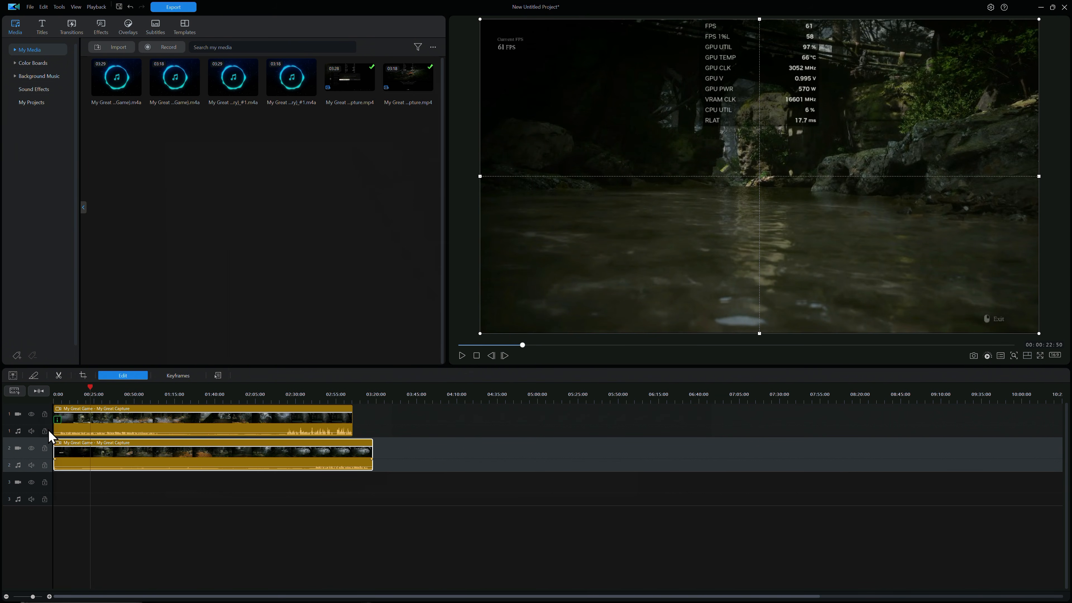
- Check how the two stacked clips overlap at 00:01:22:21 by hiding and showing video track 1
{"action": "left_click", "coordinate": [186, 395]}
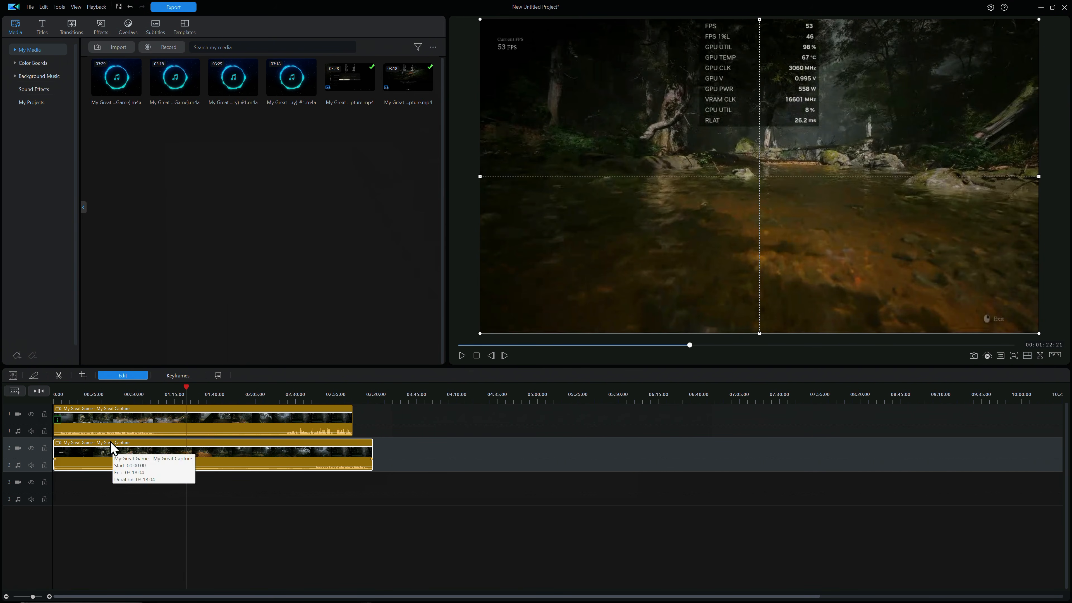
{"action": "left_click", "coordinate": [32, 414]}
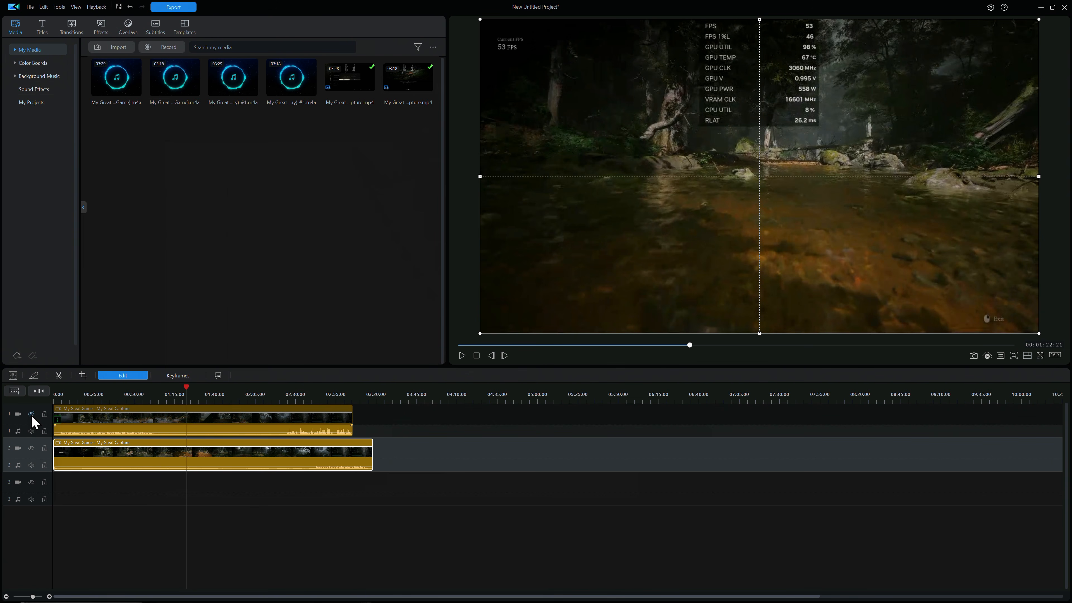
{"action": "left_click", "coordinate": [32, 415]}
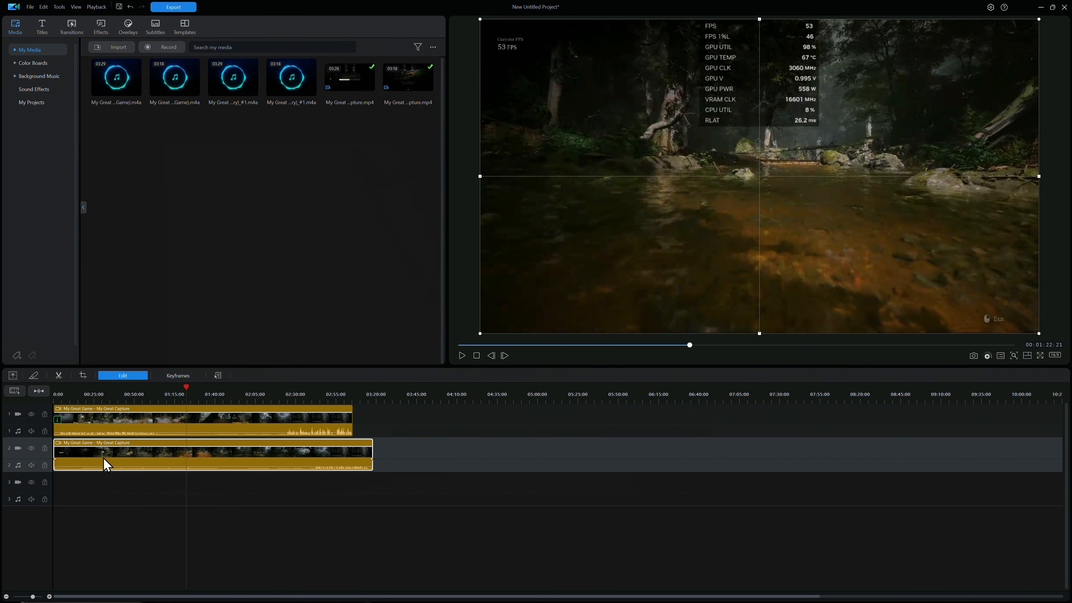
- Move the cinematic clip from track 2 onto track 1, after the low settings clip with a gap between them, and preview both
{"action": "left_click_drag", "start_coordinate": [130, 459], "coordinate": [447, 424]}
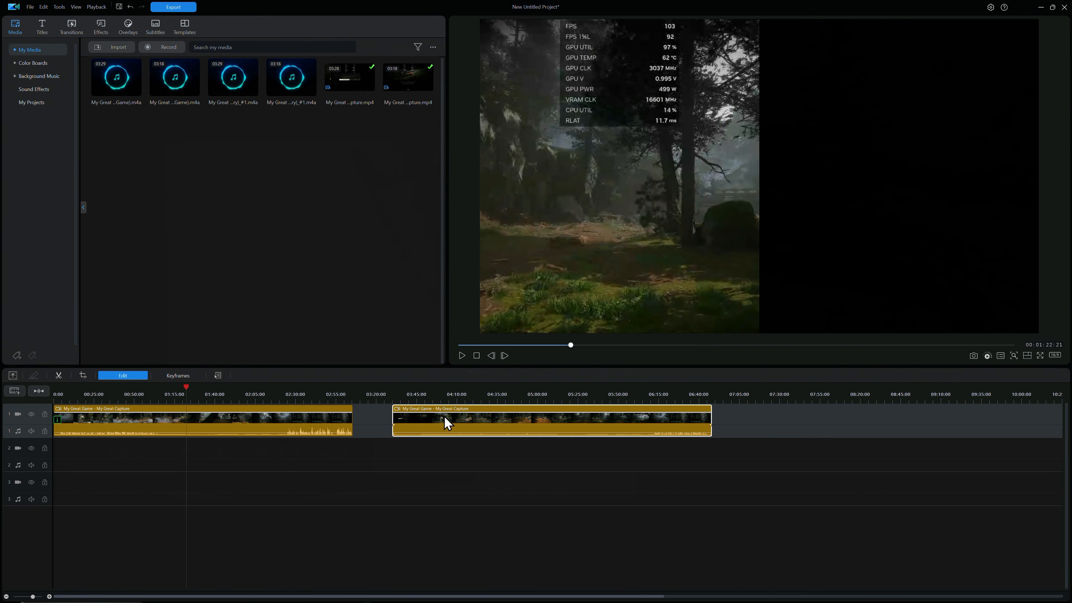
{"action": "left_click", "coordinate": [420, 416]}
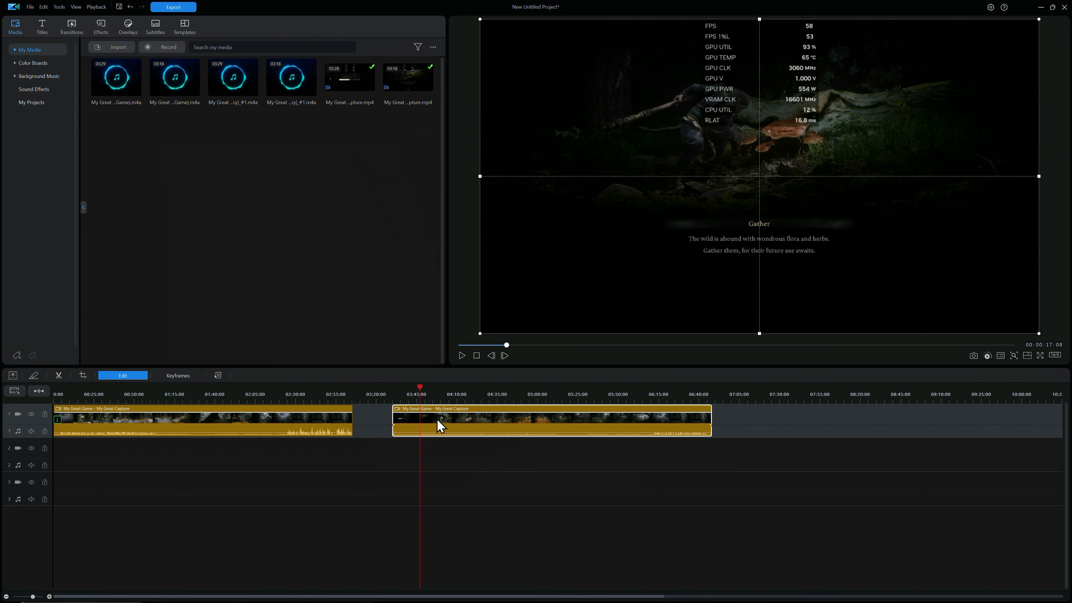
{"action": "left_click", "coordinate": [227, 411]}
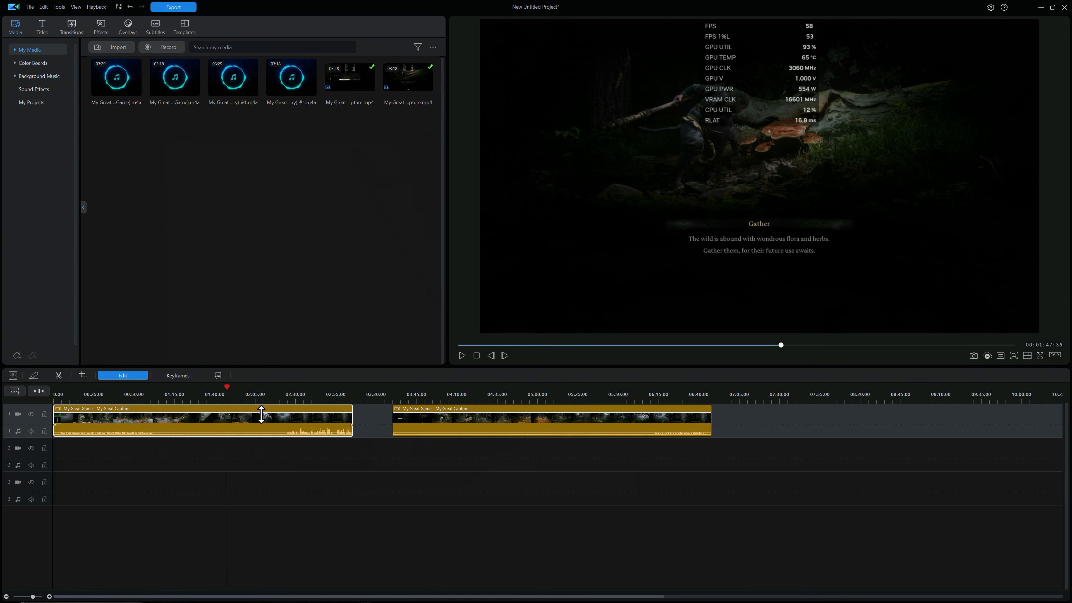
{"action": "left_click", "coordinate": [439, 423]}
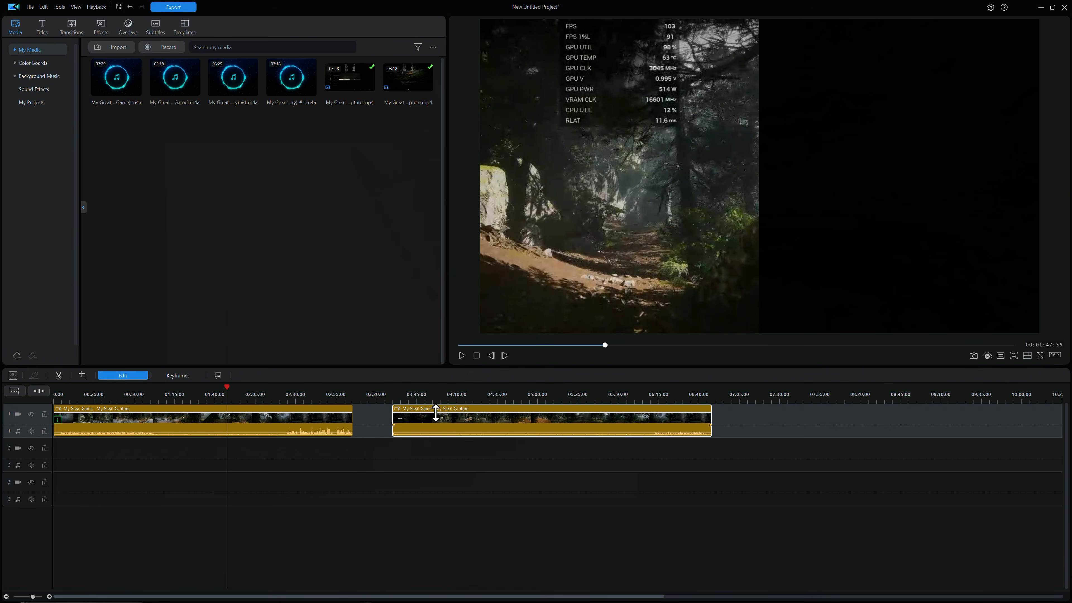
- Split the cinematic clip at 00:03:49:33 where the benchmark begins and remove its opening section, leaving the gap
{"action": "left_click", "coordinate": [456, 395]}
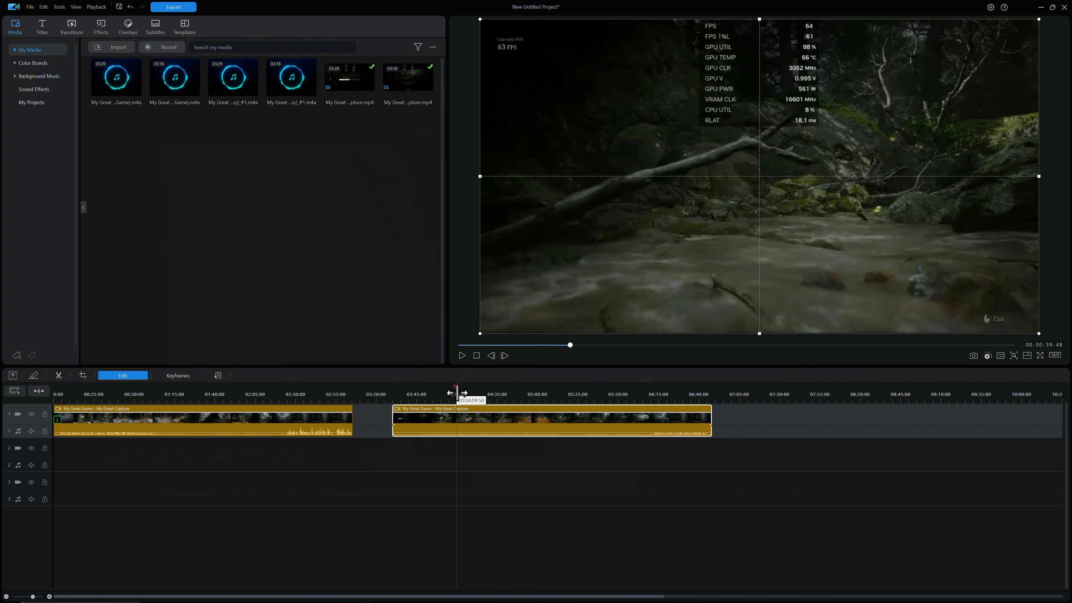
{"action": "left_click_drag", "start_coordinate": [454, 388], "coordinate": [424, 387]}
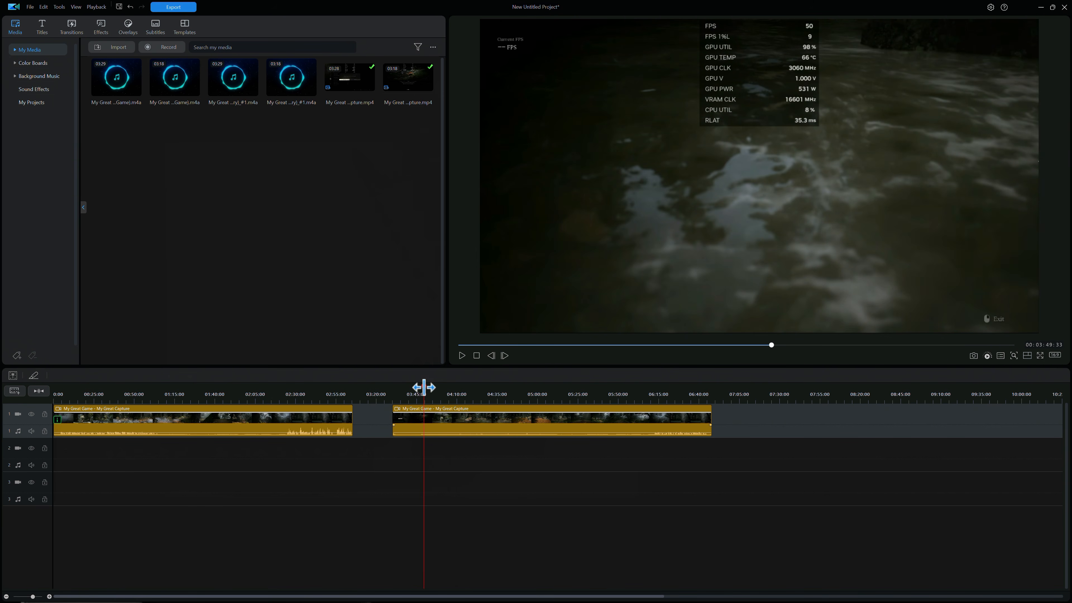
{"action": "left_click", "coordinate": [425, 424]}
{"action": "right_click", "coordinate": [424, 423]}
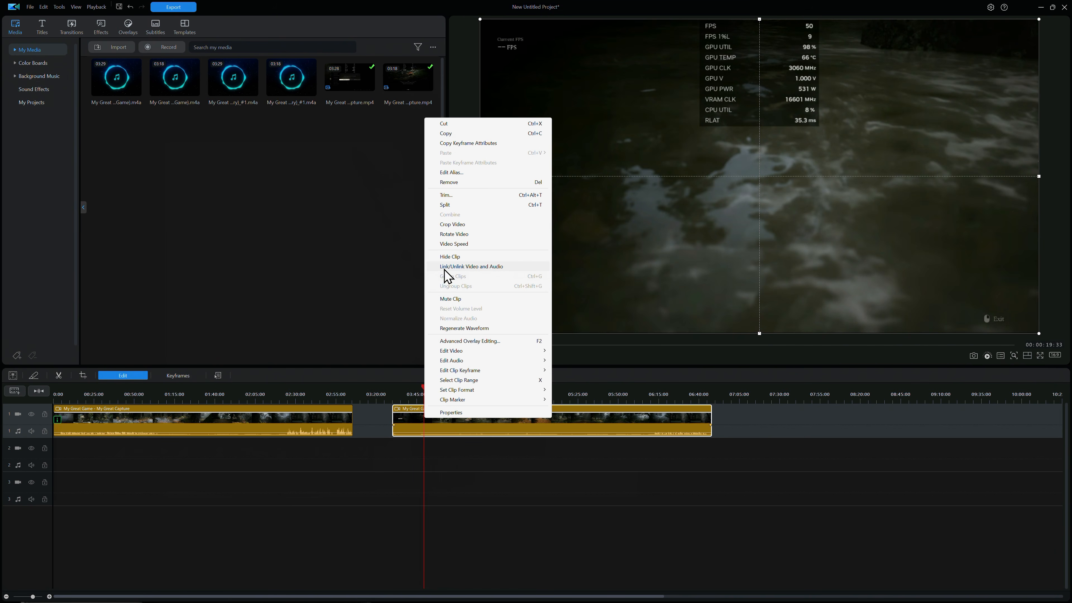
{"action": "left_click", "coordinate": [449, 207]}
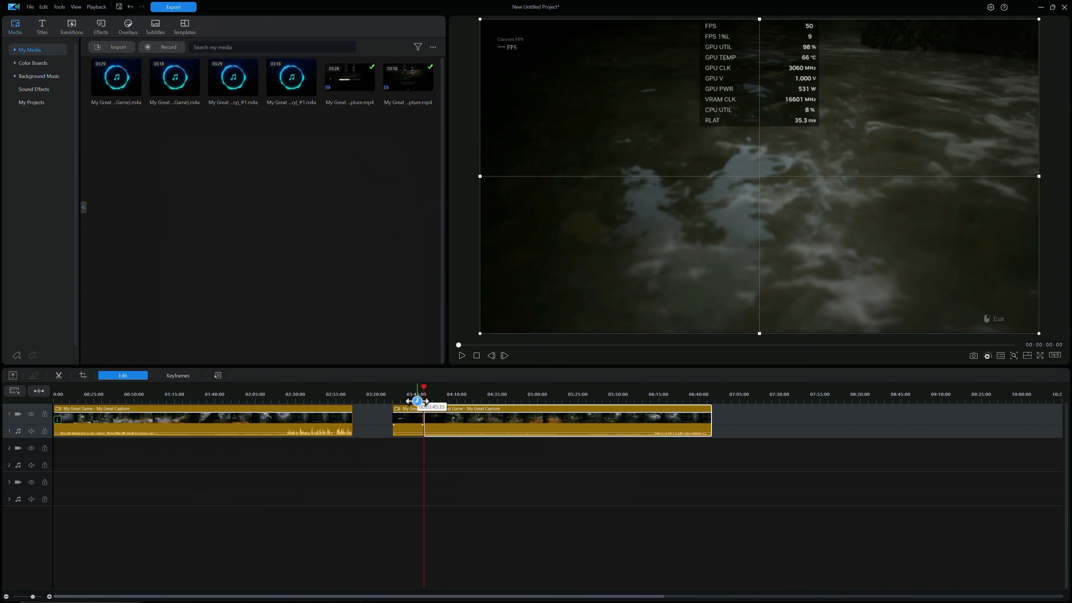
{"action": "left_click", "coordinate": [412, 425]}
{"action": "right_click", "coordinate": [411, 424]}
{"action": "mouse_move", "coordinate": [464, 184]}
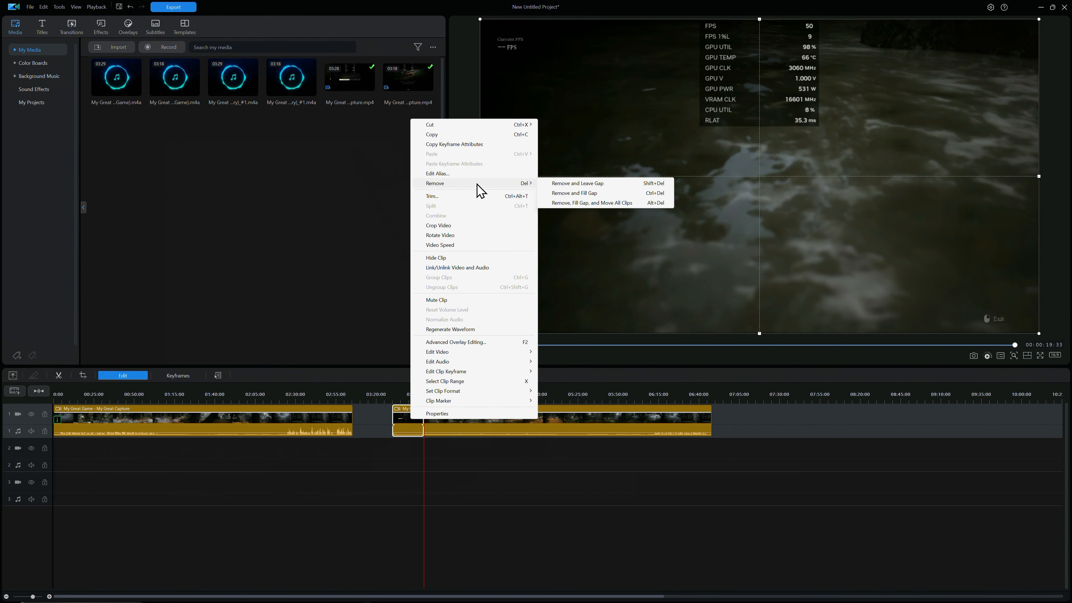
{"action": "left_click", "coordinate": [582, 184]}
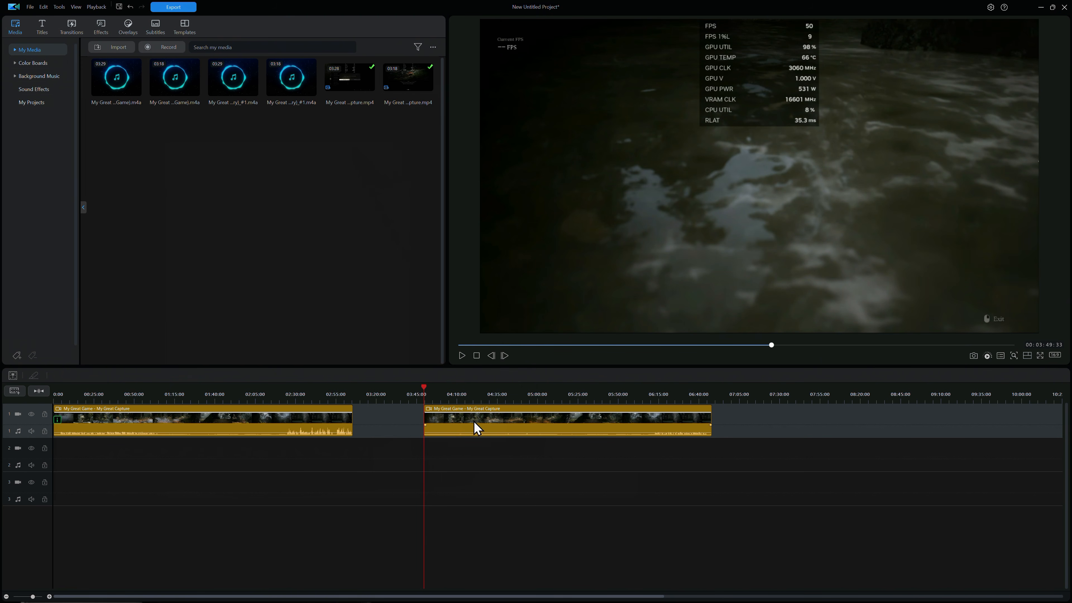
- Reposition the cinematic clip in the preview so its left edge aligns with the vertical centre line of the frame
{"action": "left_click", "coordinate": [481, 427]}
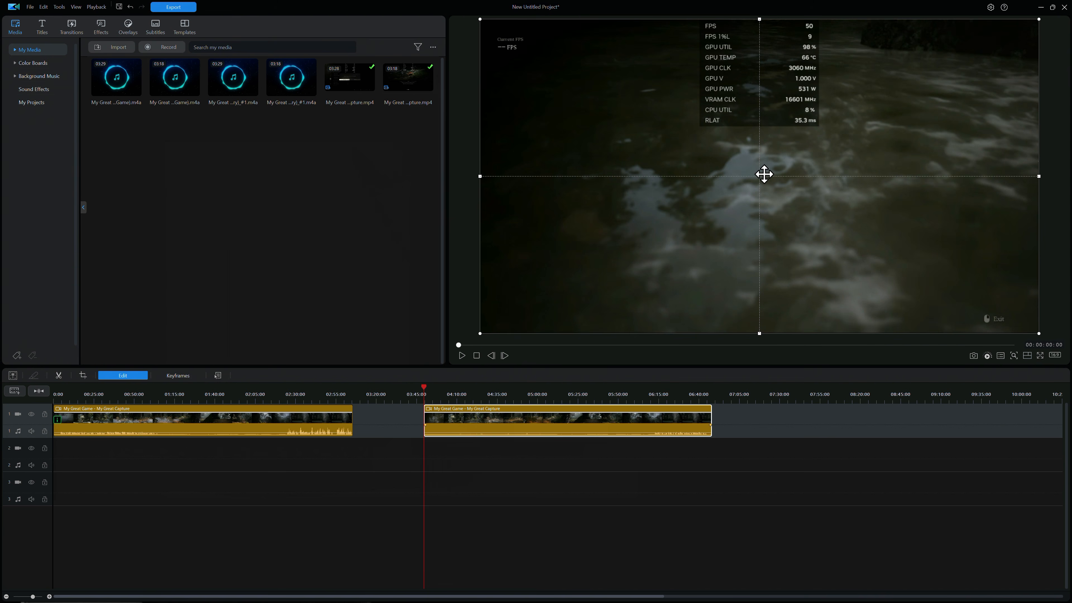
{"action": "left_click_drag", "start_coordinate": [765, 173], "coordinate": [819, 177]}
{"action": "left_click_drag", "start_coordinate": [930, 179], "coordinate": [1044, 181]}
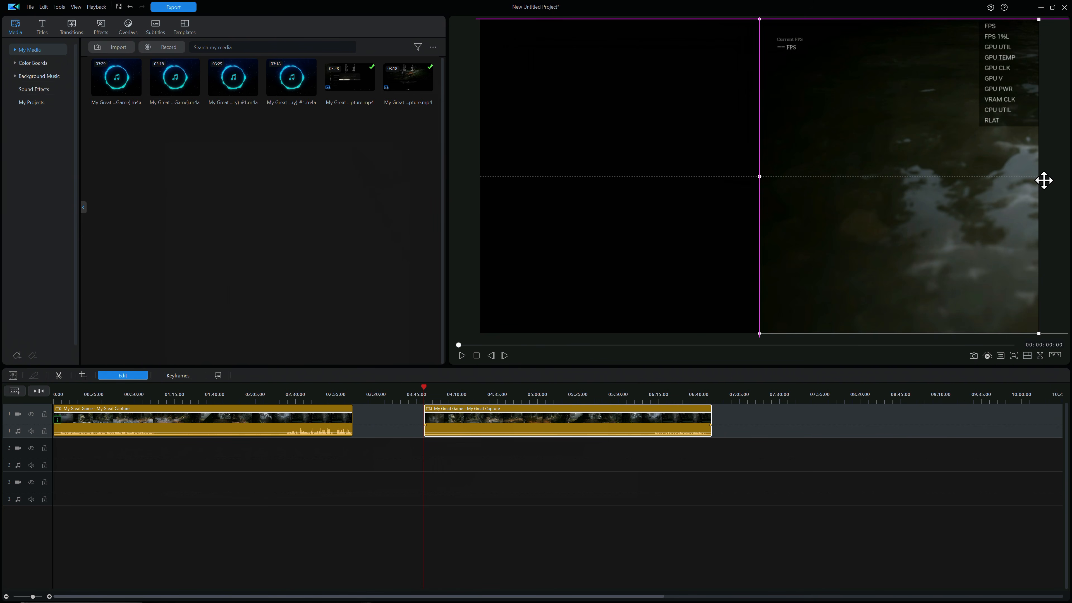
{"action": "left_click_drag", "start_coordinate": [1043, 180], "coordinate": [1040, 179]}
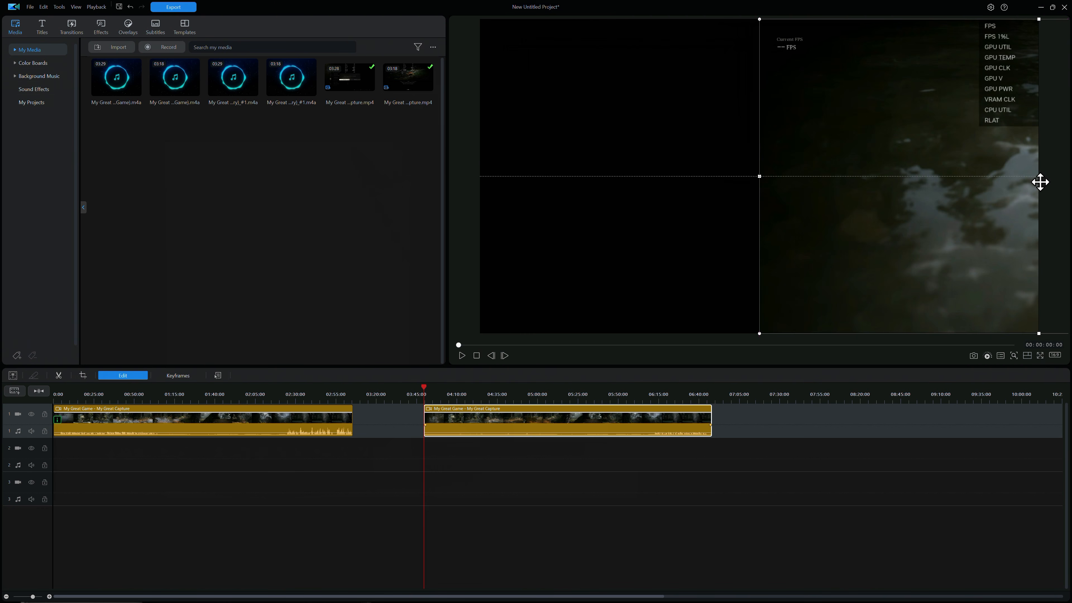
{"action": "left_click", "coordinate": [457, 451]}
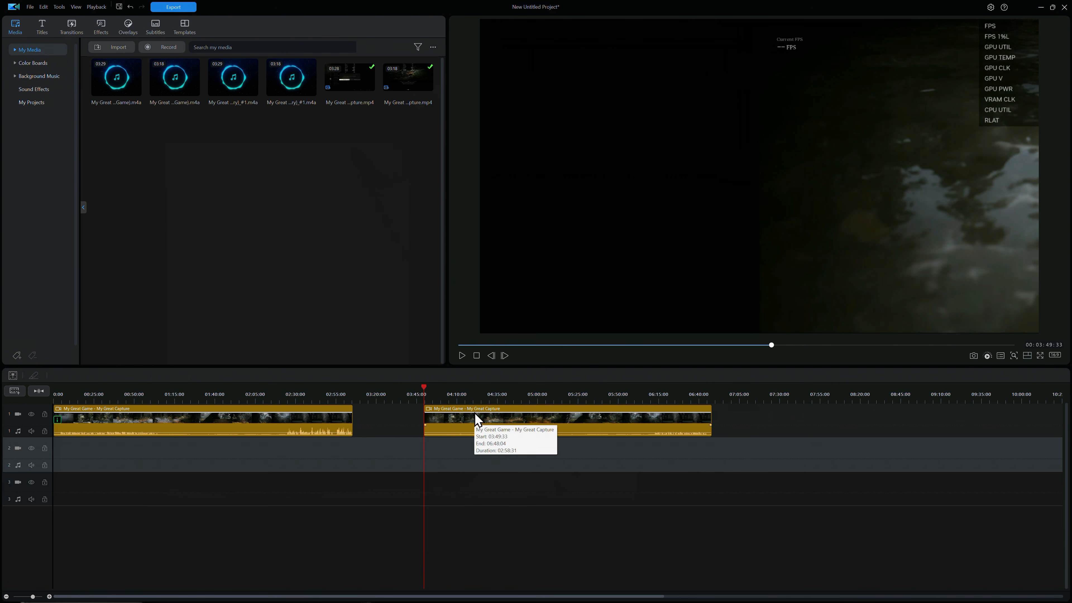
- Set the cinematic clip's horizontal crop position to 0.75 in Crop / Rotate, keeping the 16:9 aspect ratio
{"action": "left_click", "coordinate": [468, 420]}
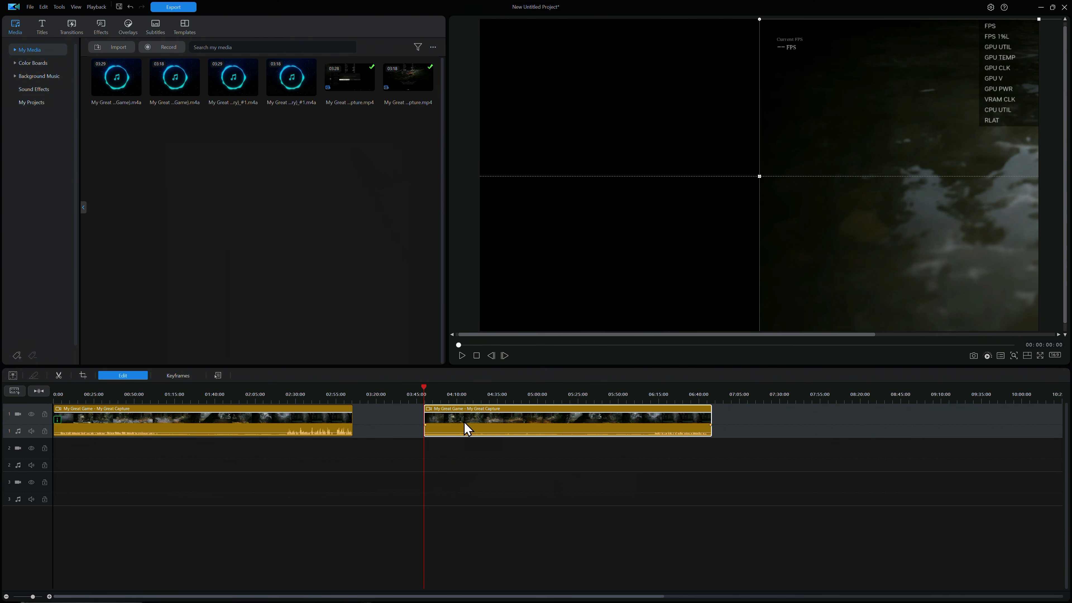
{"action": "left_click", "coordinate": [83, 375]}
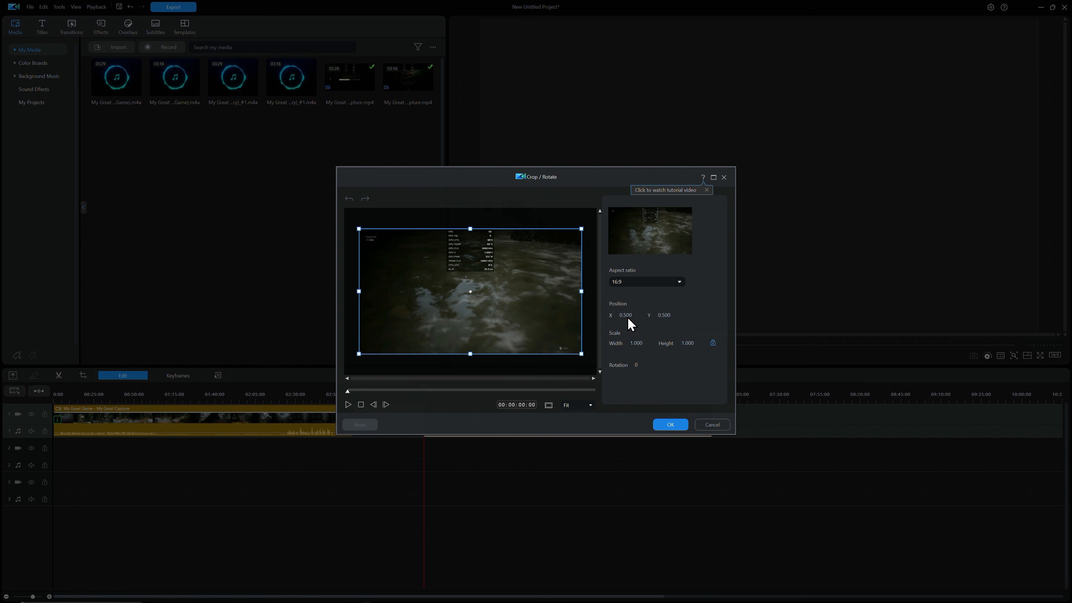
{"action": "left_click", "coordinate": [626, 315]}
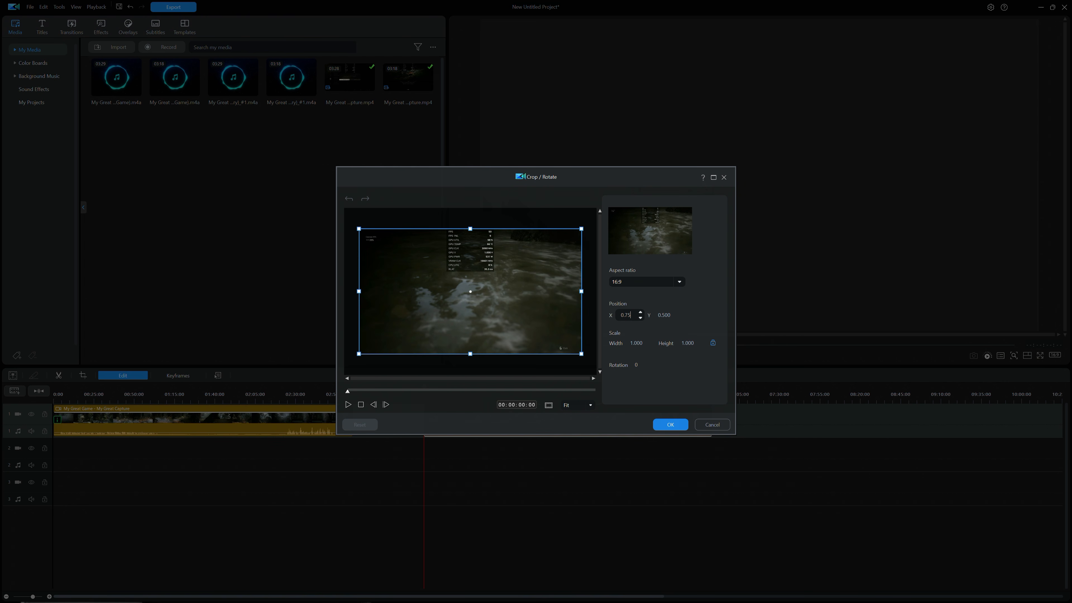
{"action": "left_click", "coordinate": [671, 427]}
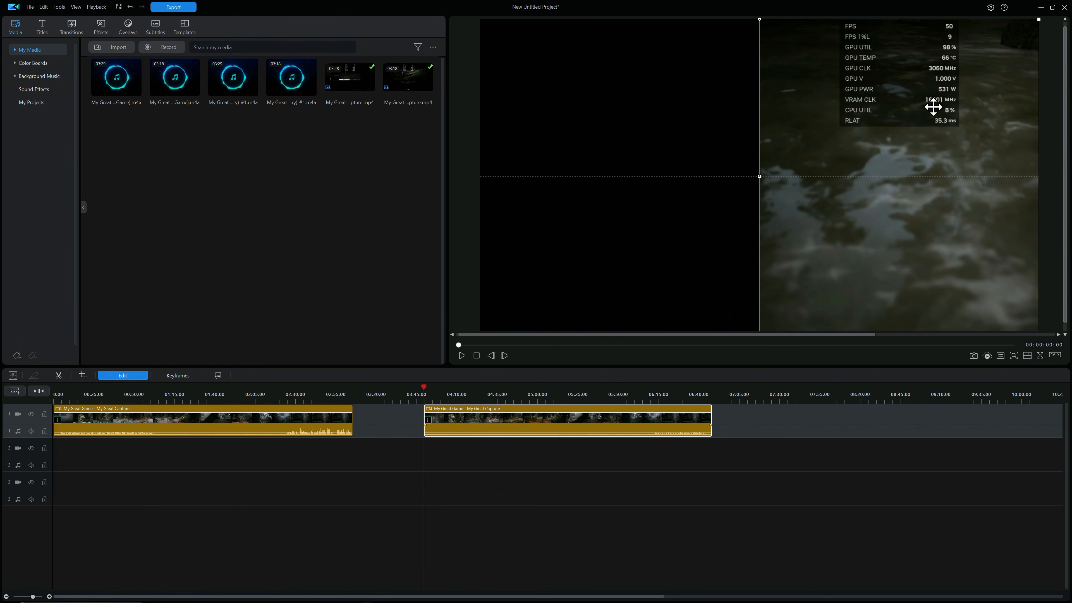
{"action": "left_click", "coordinate": [488, 455]}
- Move the cinematic clip to the start of video track 2, under the low settings clip, and preview the side-by-side alignment at several points
{"action": "left_click_drag", "start_coordinate": [450, 422], "coordinate": [101, 465]}
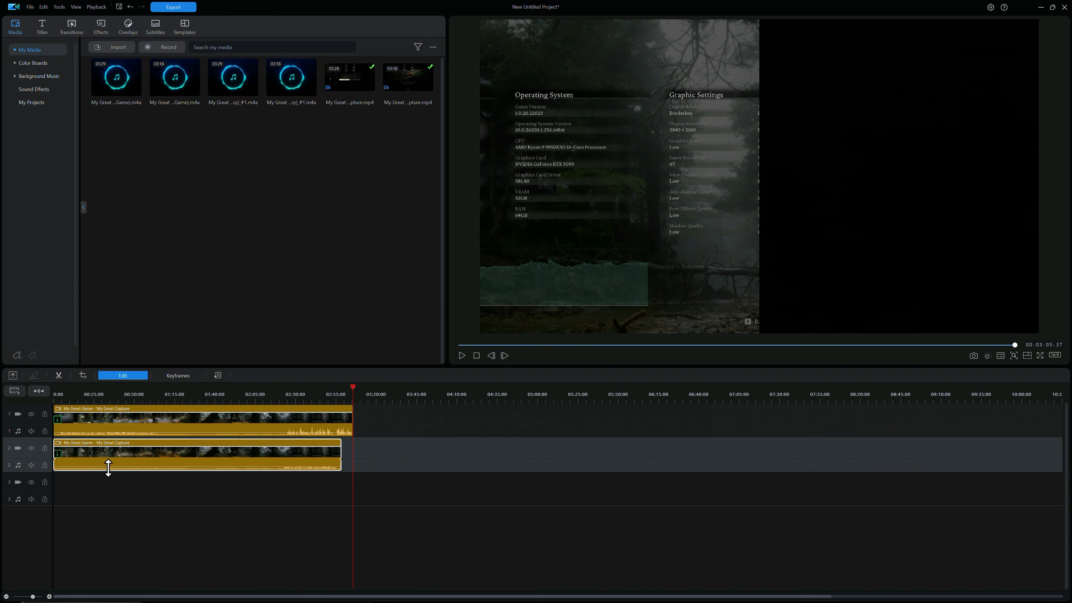
{"action": "left_click", "coordinate": [170, 394]}
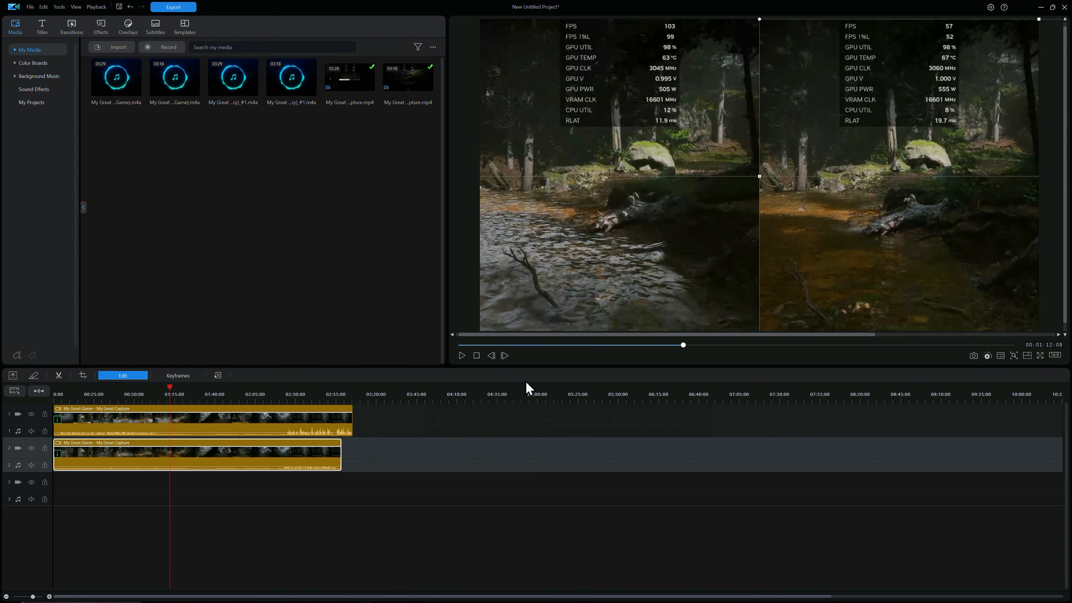
{"action": "left_click_drag", "start_coordinate": [169, 394], "coordinate": [79, 397]}
{"action": "left_click", "coordinate": [692, 305]}
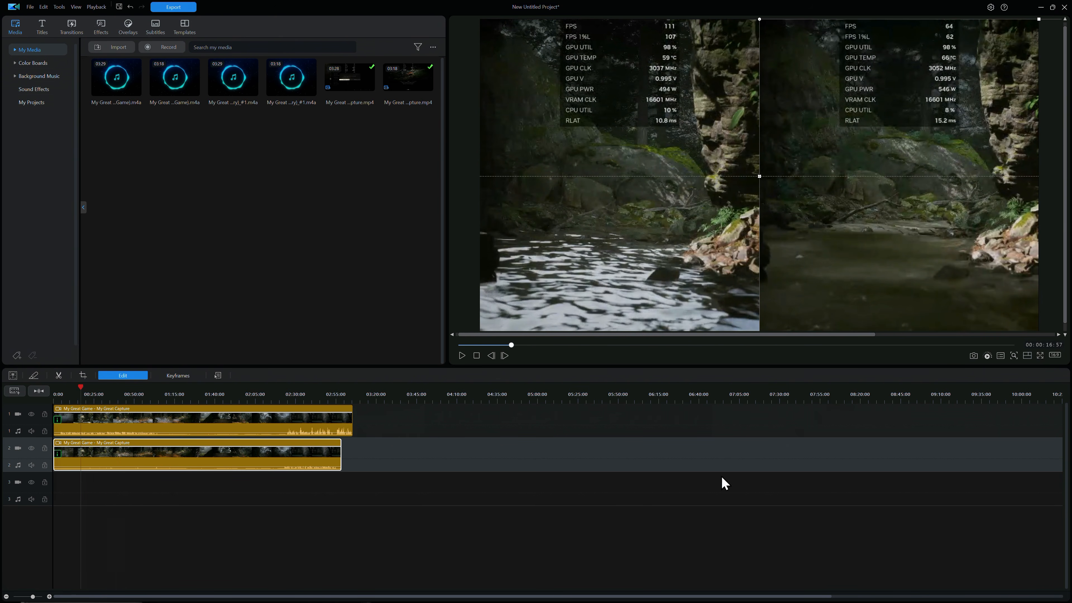
{"action": "left_click", "coordinate": [493, 451]}
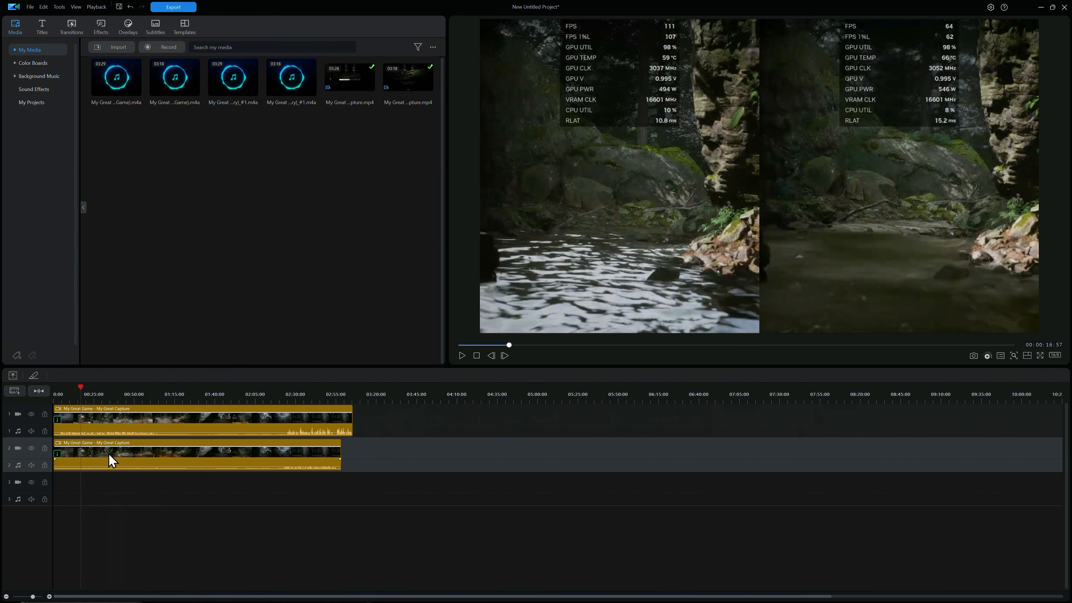
- Add a black border of size 1 to the cinematic clip on track 2 as a divider between the two halves
{"action": "left_click", "coordinate": [125, 459]}
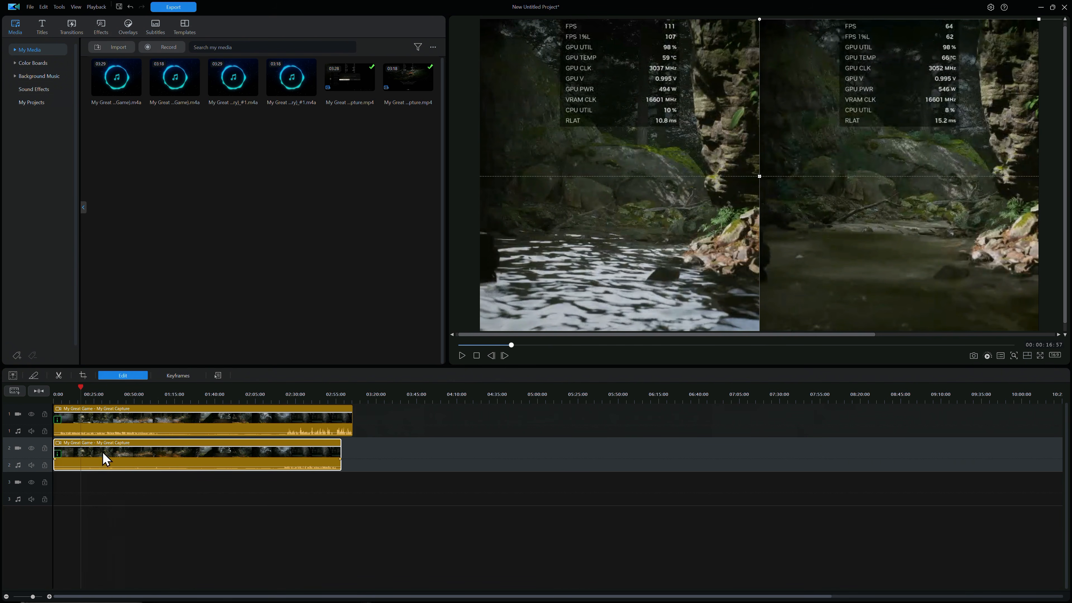
{"action": "double_click", "coordinate": [118, 447]}
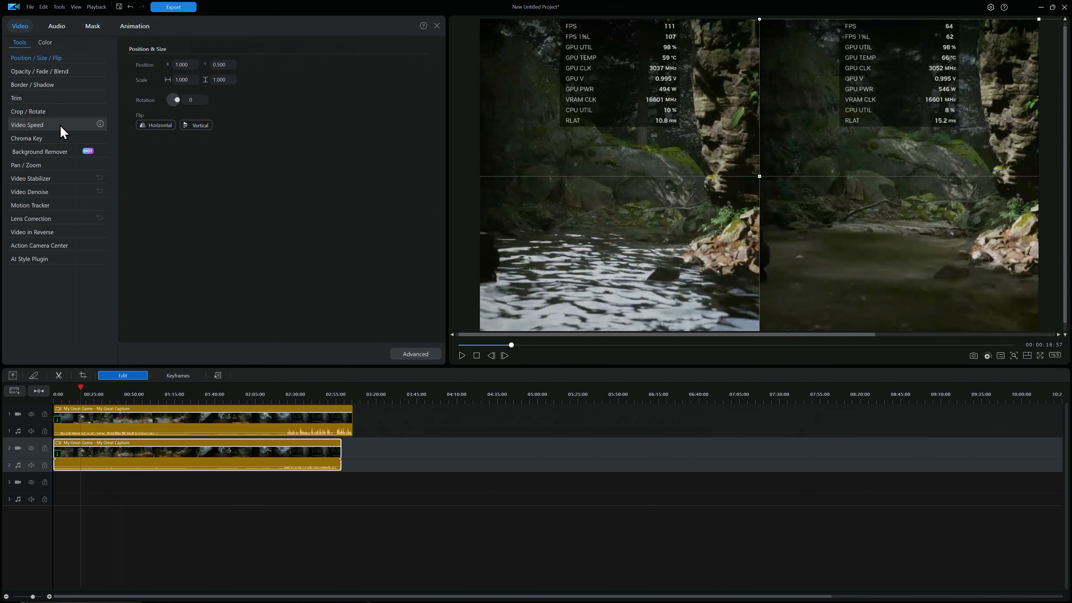
{"action": "left_click", "coordinate": [37, 85]}
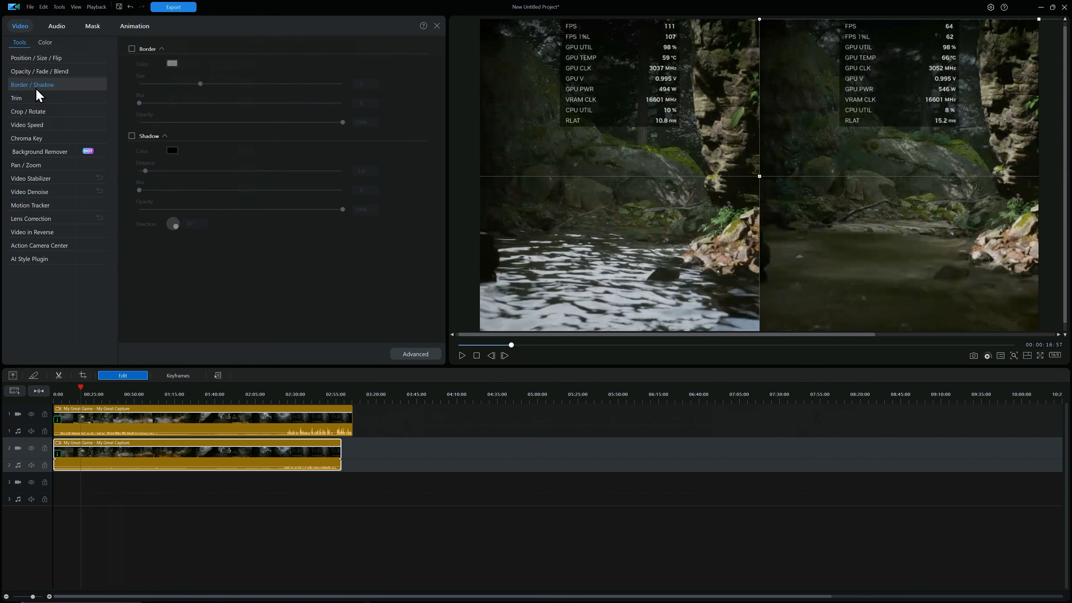
{"action": "left_click", "coordinate": [132, 49]}
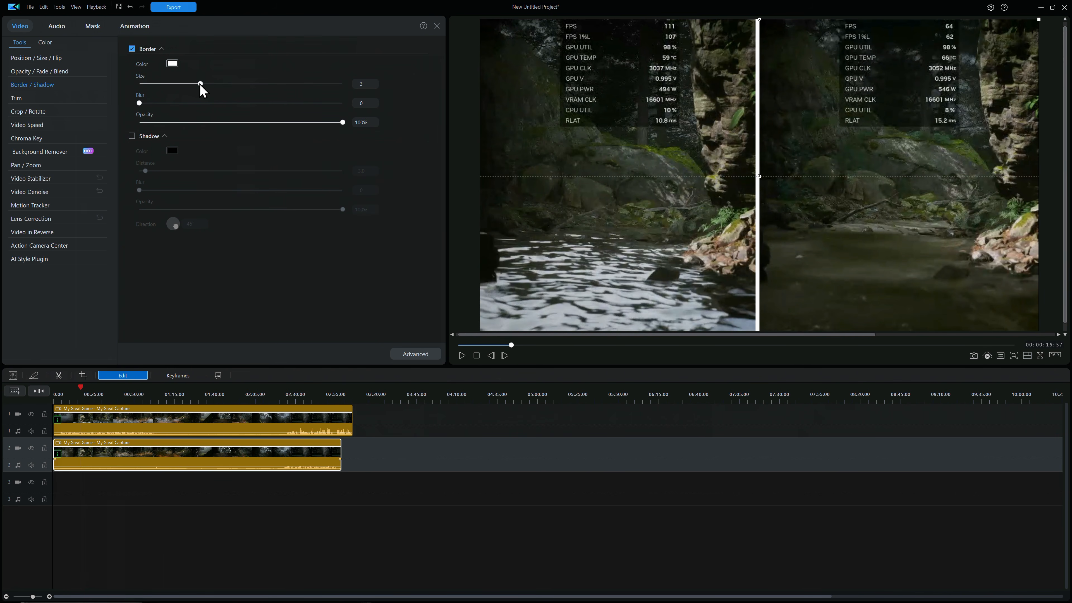
{"action": "left_click_drag", "start_coordinate": [198, 91], "coordinate": [172, 91]}
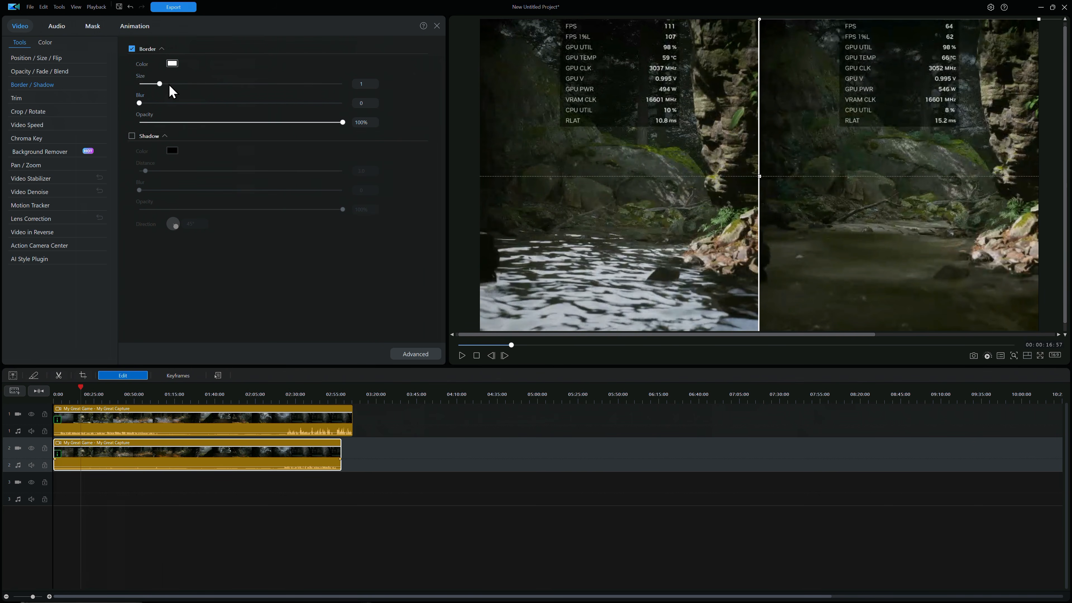
{"action": "left_click", "coordinate": [173, 65]}
{"action": "left_click", "coordinate": [451, 297]}
{"action": "left_click", "coordinate": [583, 368]}
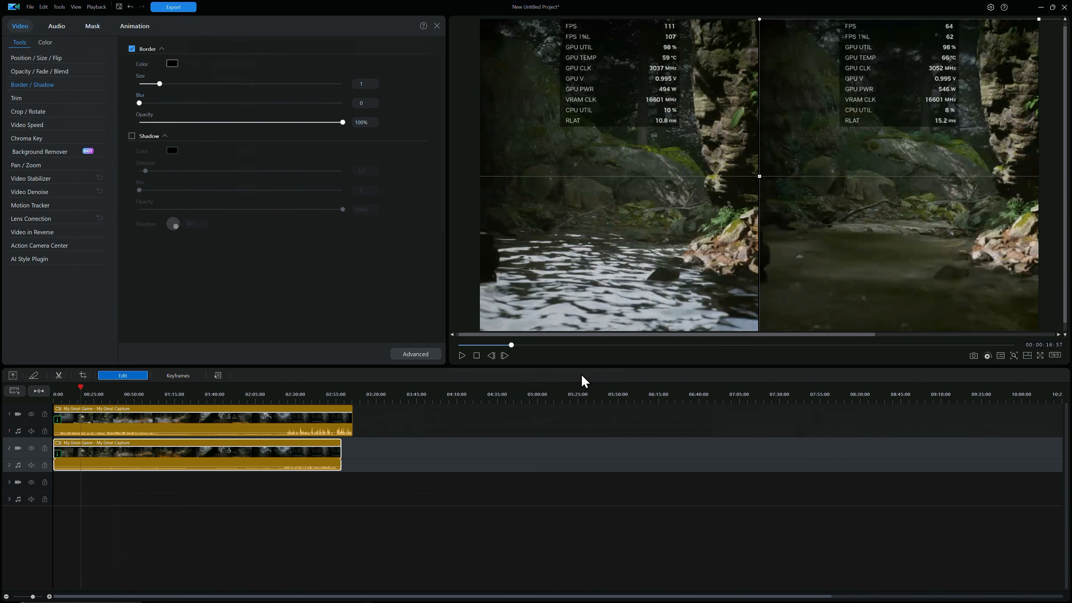
{"action": "left_click", "coordinate": [207, 506]}
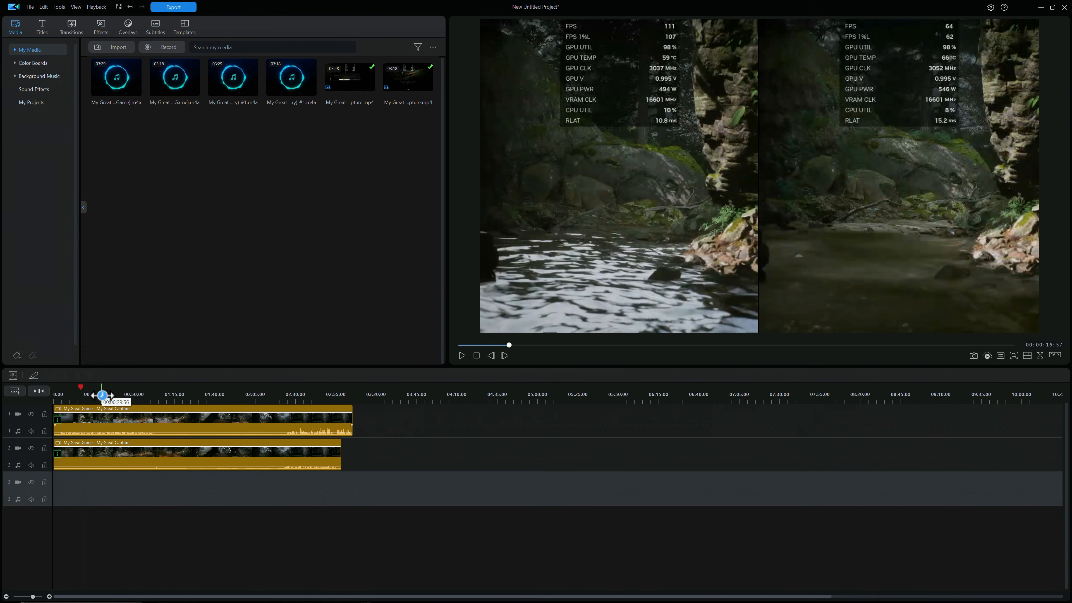
- Play the side-by-side comparison briefly from 00:00:29:56 to check the divider and both statistics overlays
{"action": "left_click", "coordinate": [102, 394]}
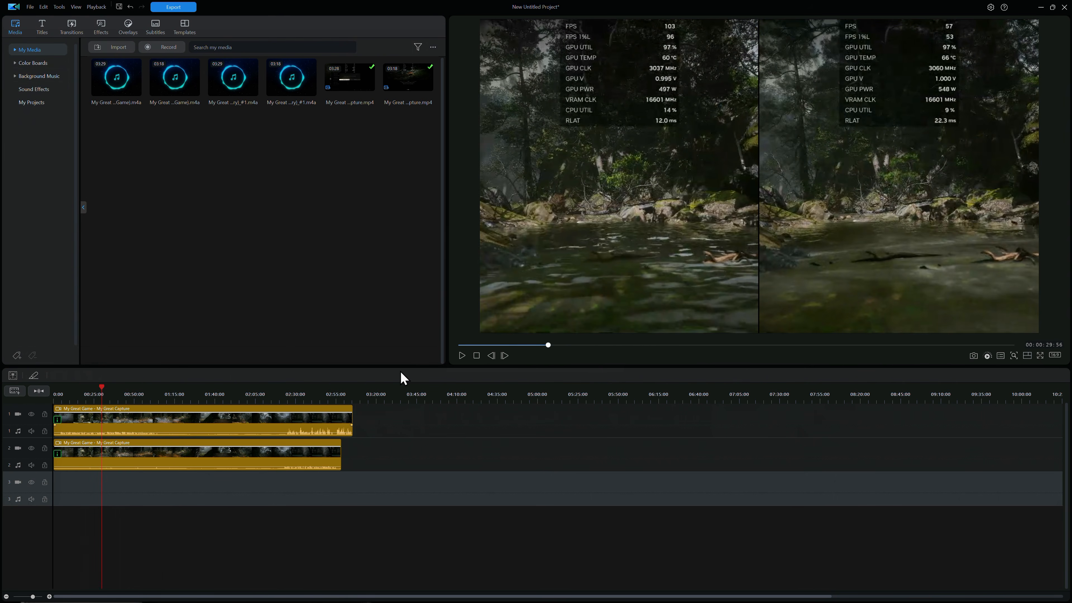
{"action": "left_click", "coordinate": [461, 359]}
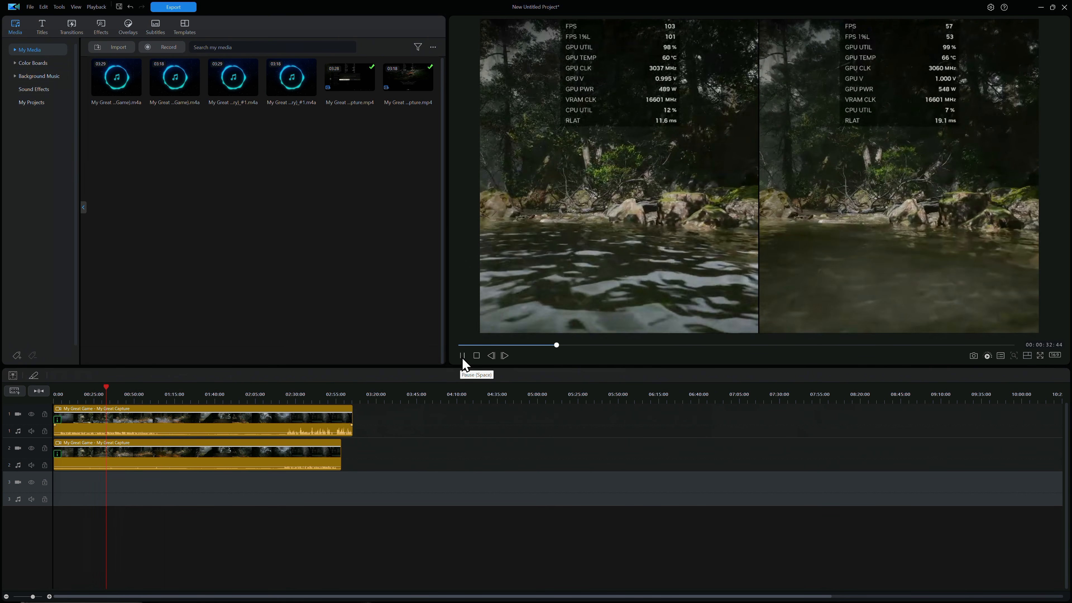
{"action": "left_click", "coordinate": [462, 359]}
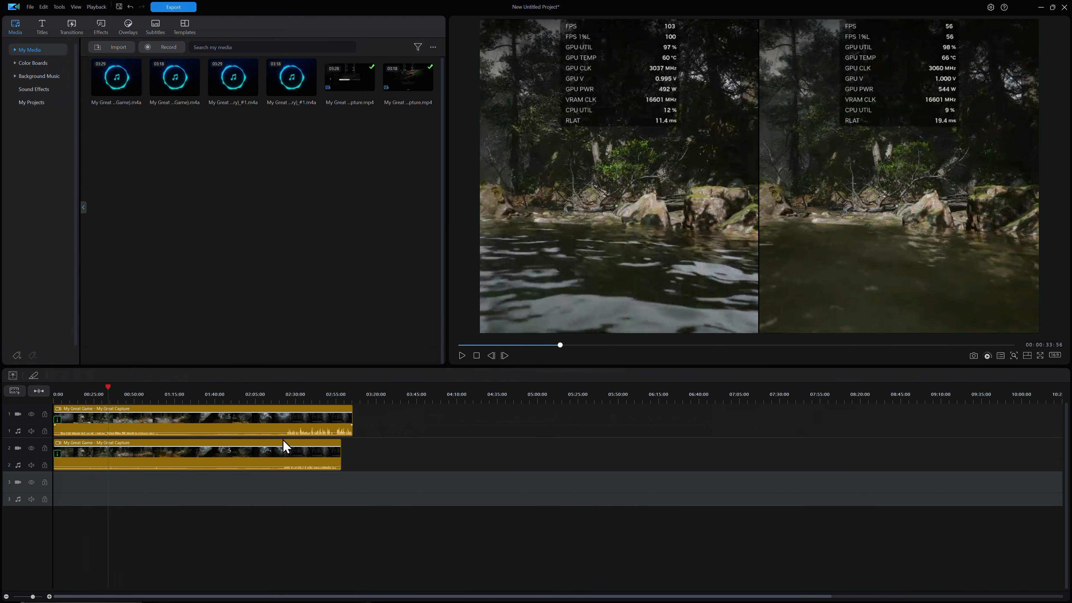
{"action": "left_click", "coordinate": [265, 468]}
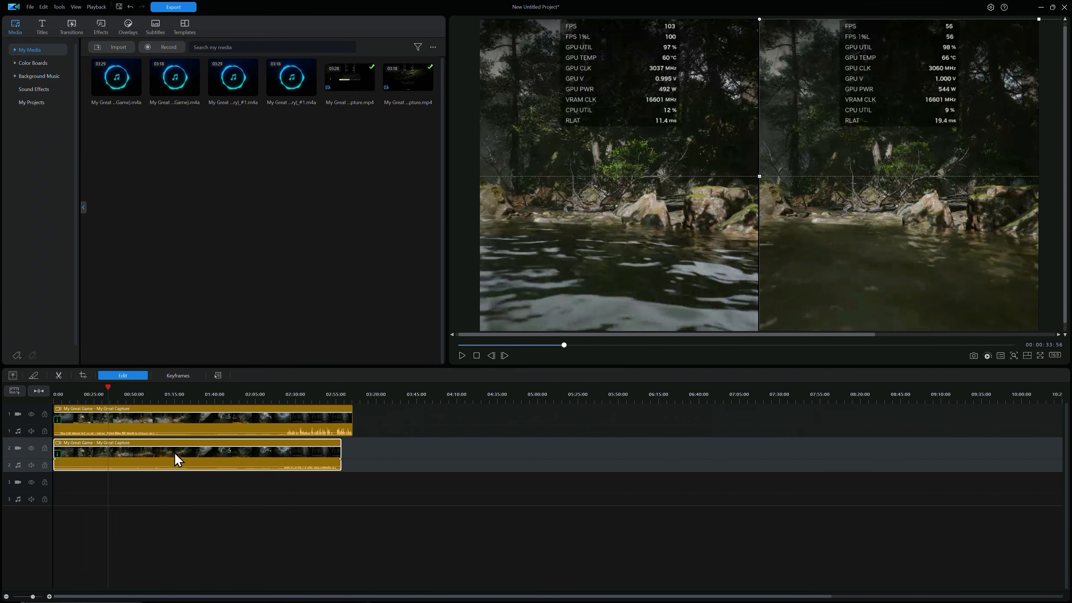
{"action": "left_click", "coordinate": [367, 465]}
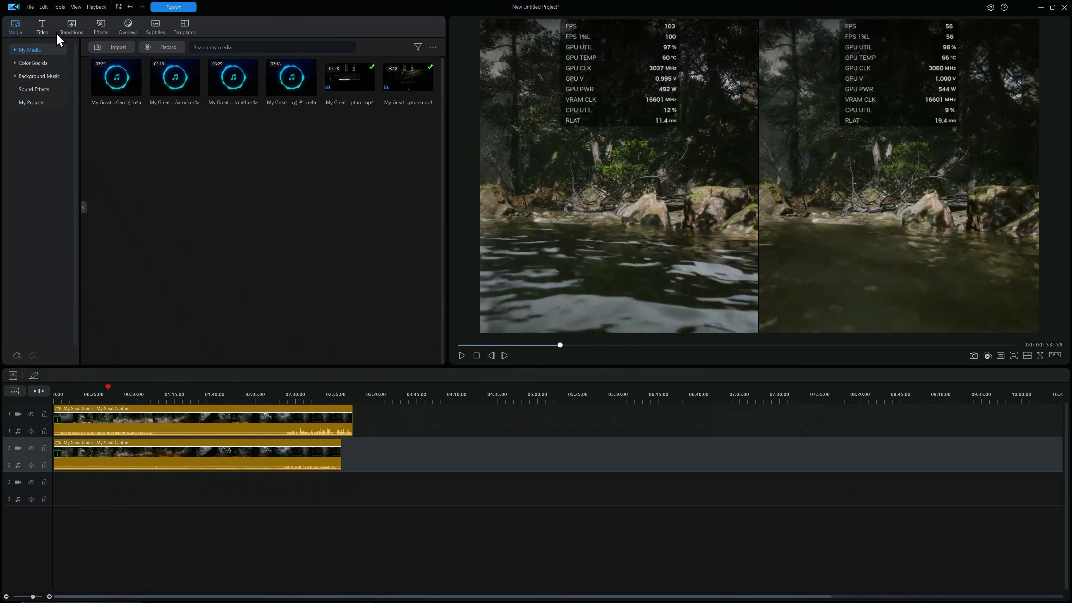
- Add the Default plain text title to track 3, spanning the cinematic clip's full length, and set its font to Impact
{"action": "left_click", "coordinate": [41, 27]}
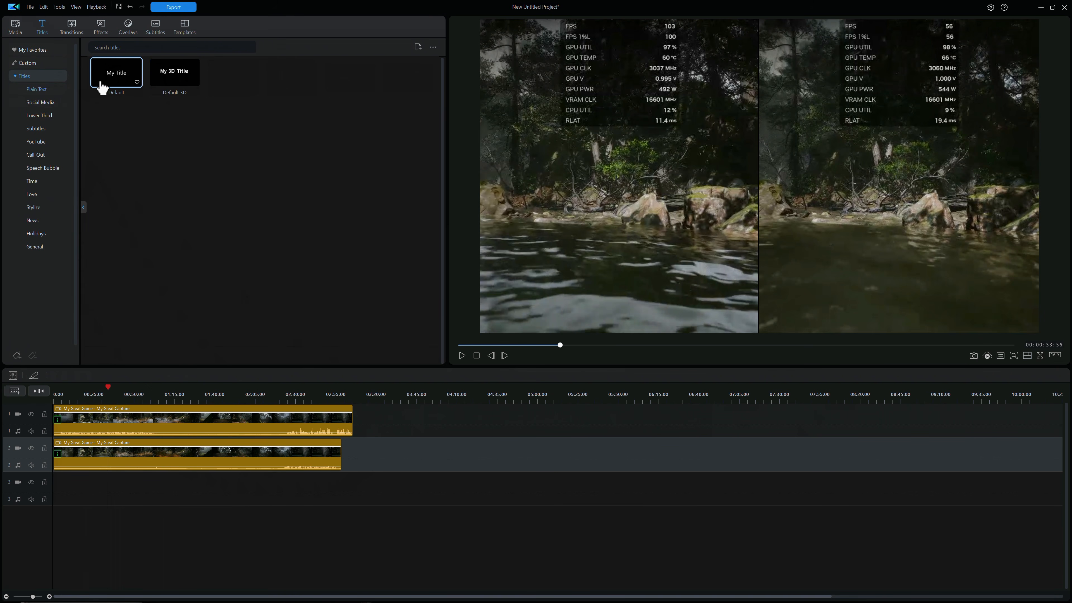
{"action": "left_click_drag", "start_coordinate": [113, 82], "coordinate": [335, 482]}
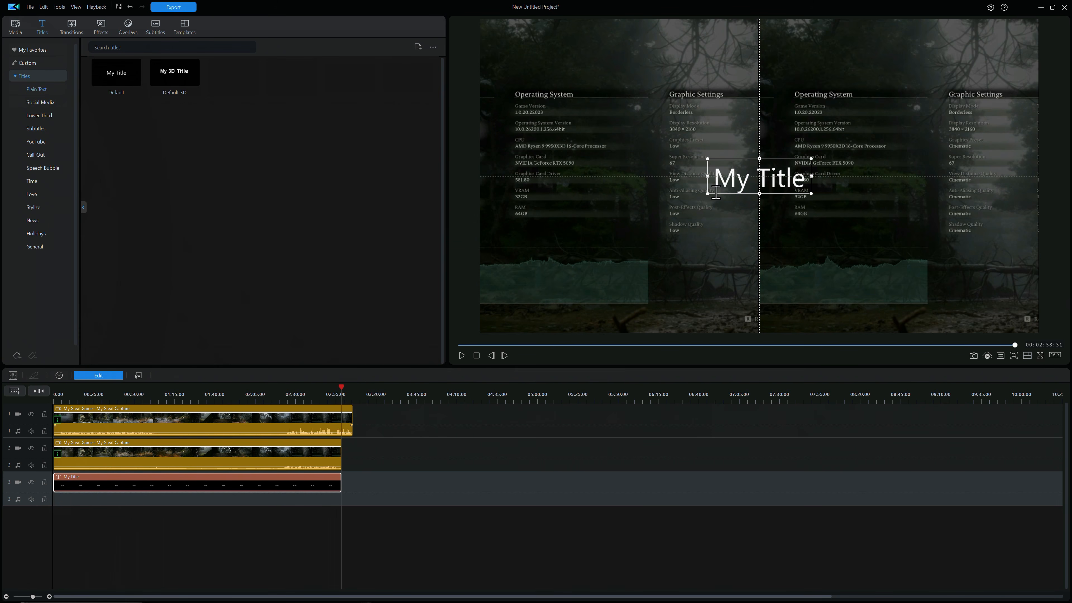
{"action": "double_click", "coordinate": [735, 180]}
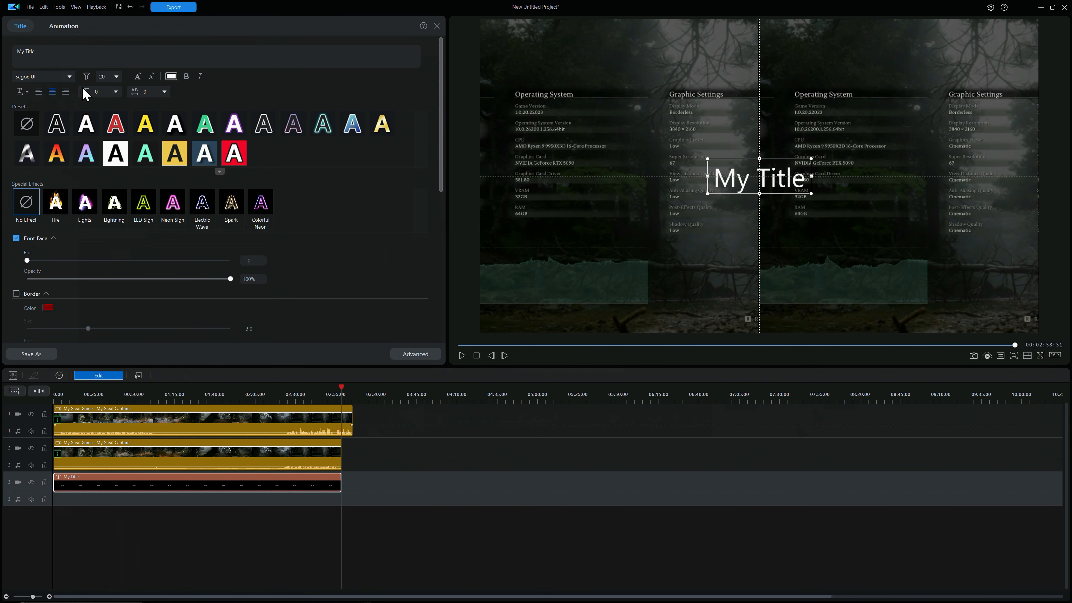
{"action": "left_click", "coordinate": [63, 79]}
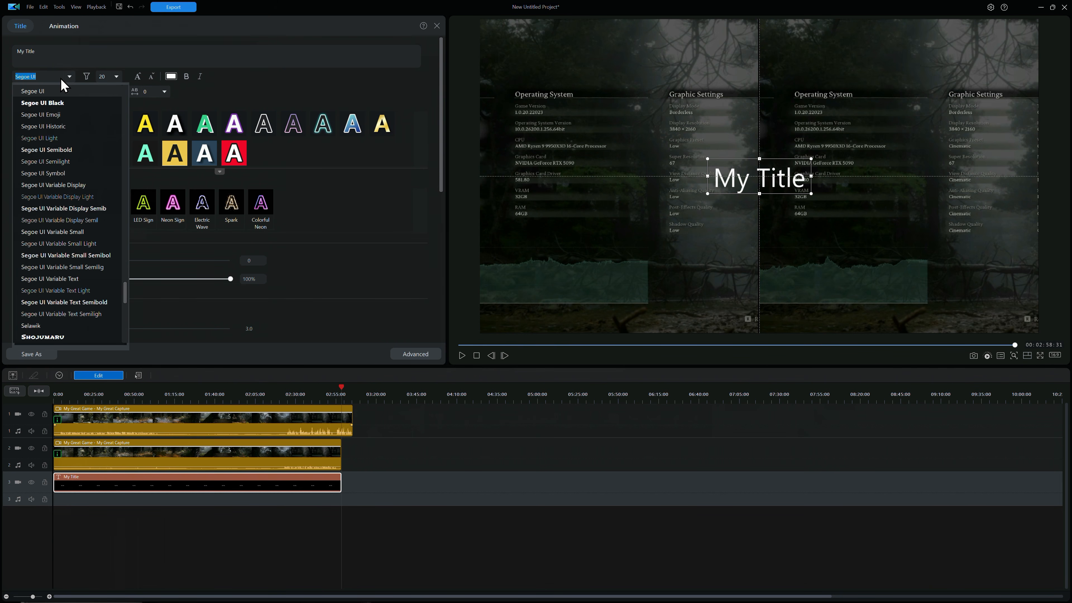
{"action": "type", "text": "Impact"}
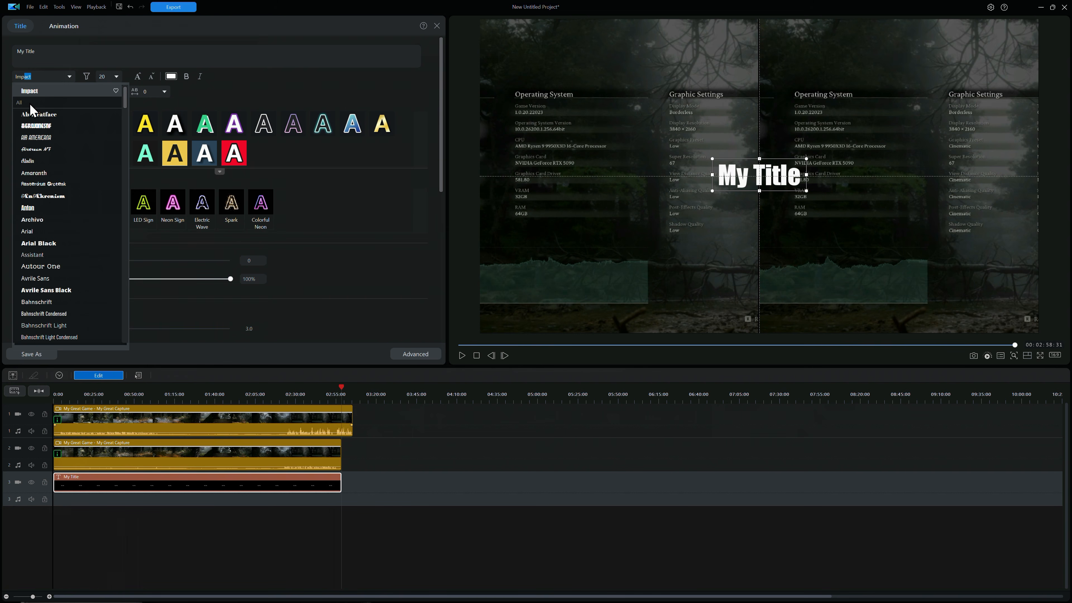
{"action": "left_click", "coordinate": [32, 90]}
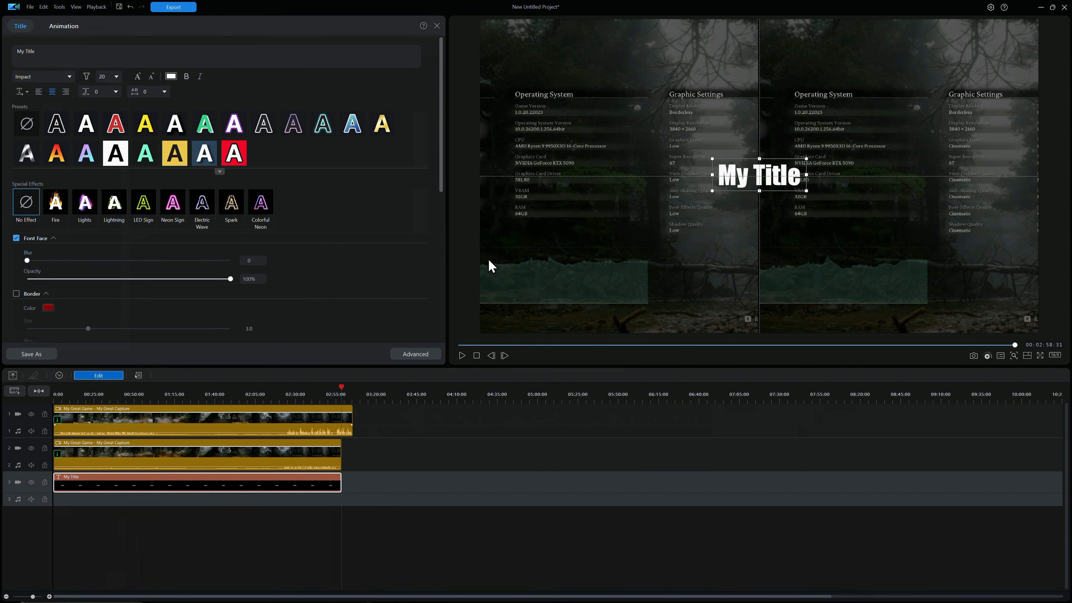
- Replace the title text with "Low" and move it to the upper-left corner of the video frame
{"action": "left_click_drag", "start_coordinate": [719, 173], "coordinate": [798, 175]}
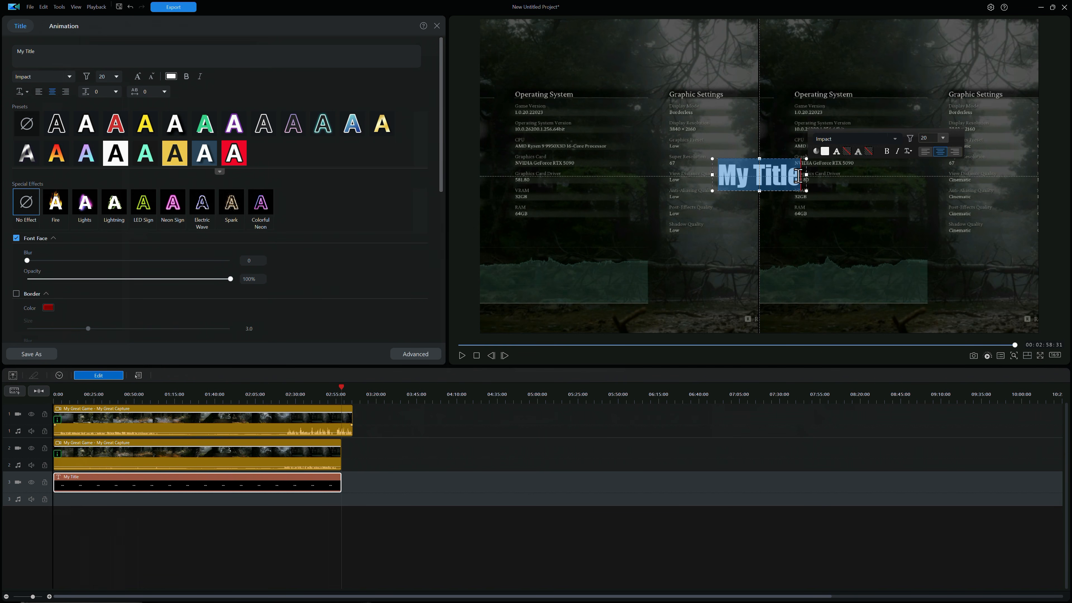
{"action": "type", "text": "Low"}
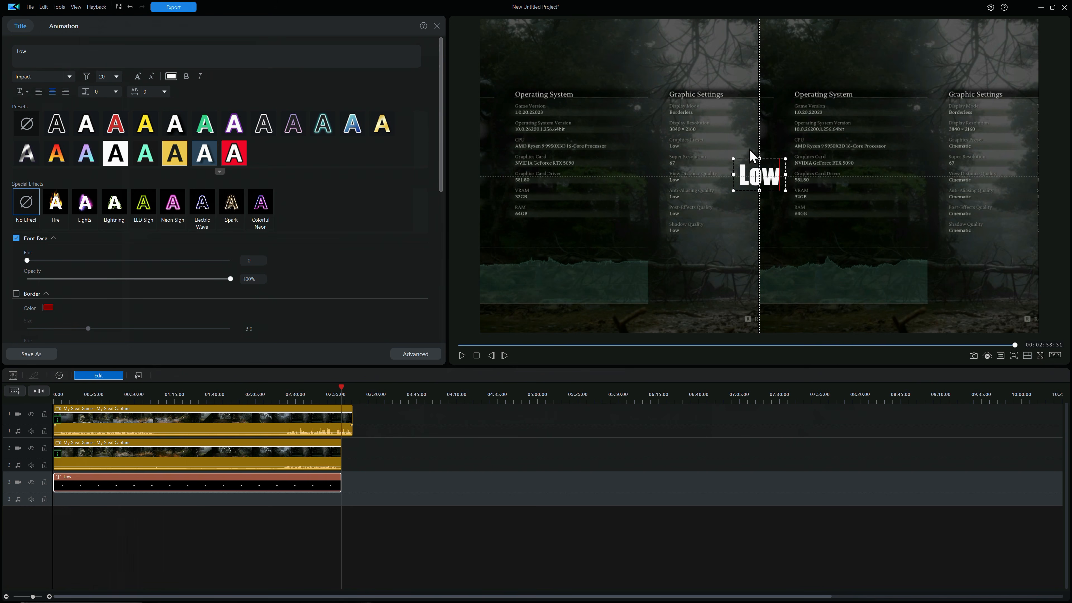
{"action": "left_click_drag", "start_coordinate": [742, 157], "coordinate": [486, 19]}
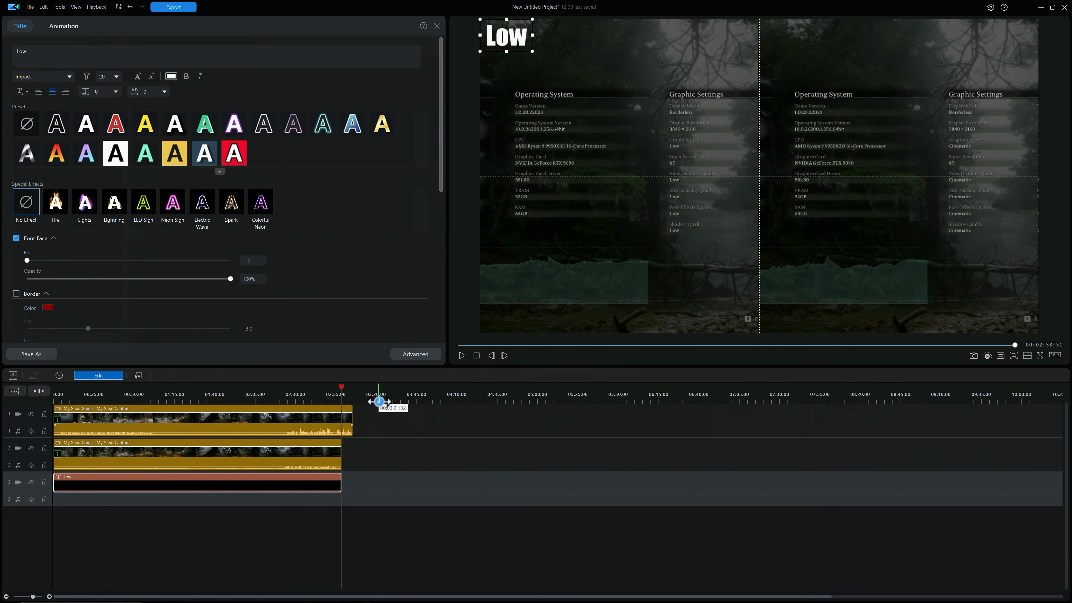
{"action": "left_click", "coordinate": [281, 497]}
- Copy the Low title and paste it on track 3 after the original, leaving a gap between the two
{"action": "left_click", "coordinate": [298, 485]}
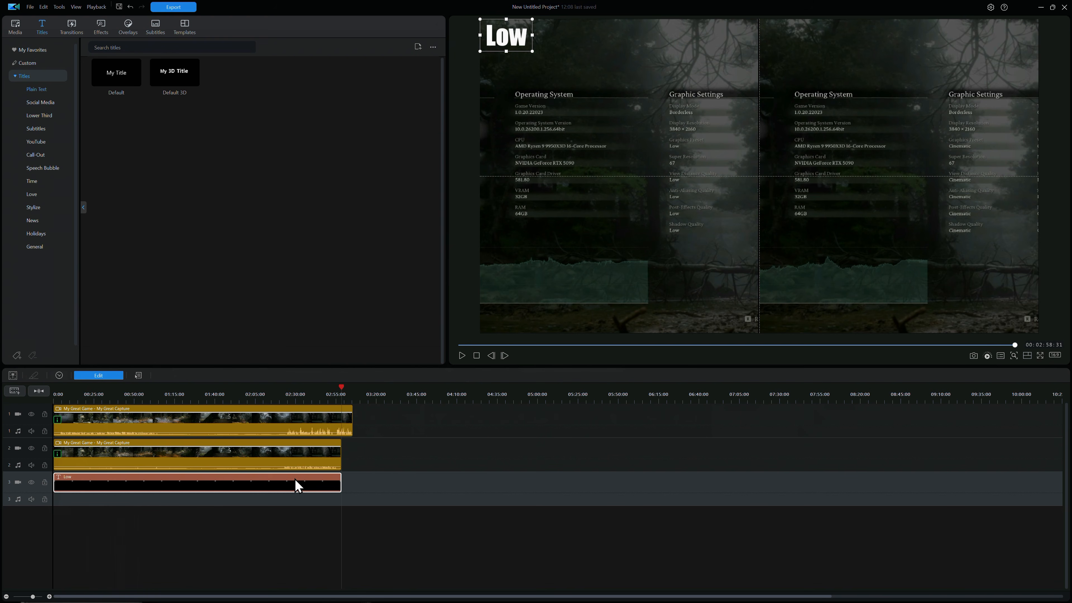
{"action": "right_click", "coordinate": [295, 486]}
{"action": "left_click", "coordinate": [319, 324]}
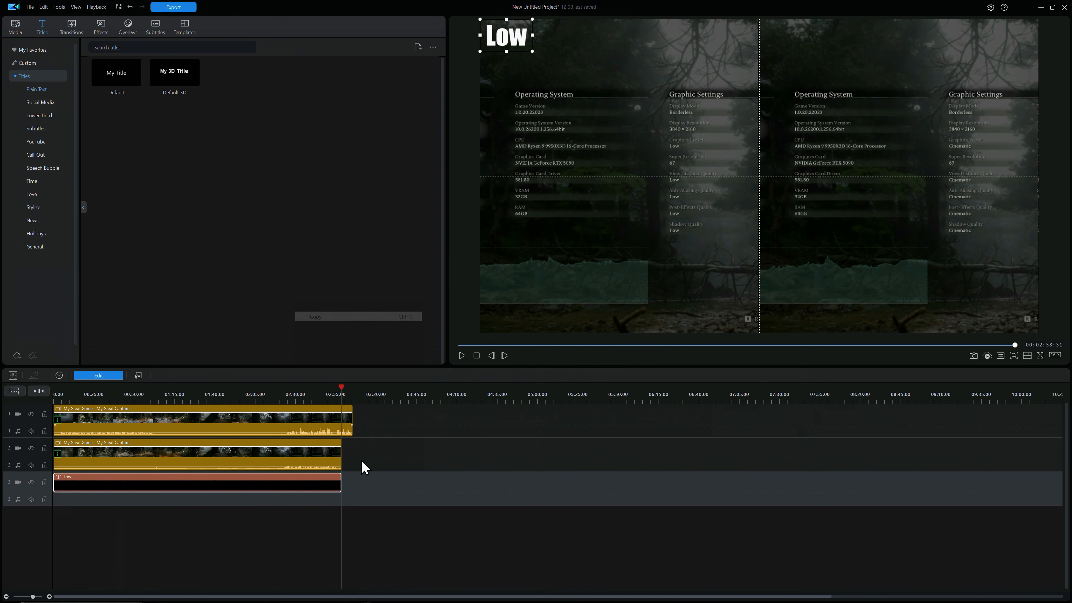
{"action": "right_click", "coordinate": [376, 481]}
{"action": "mouse_move", "coordinate": [402, 486]}
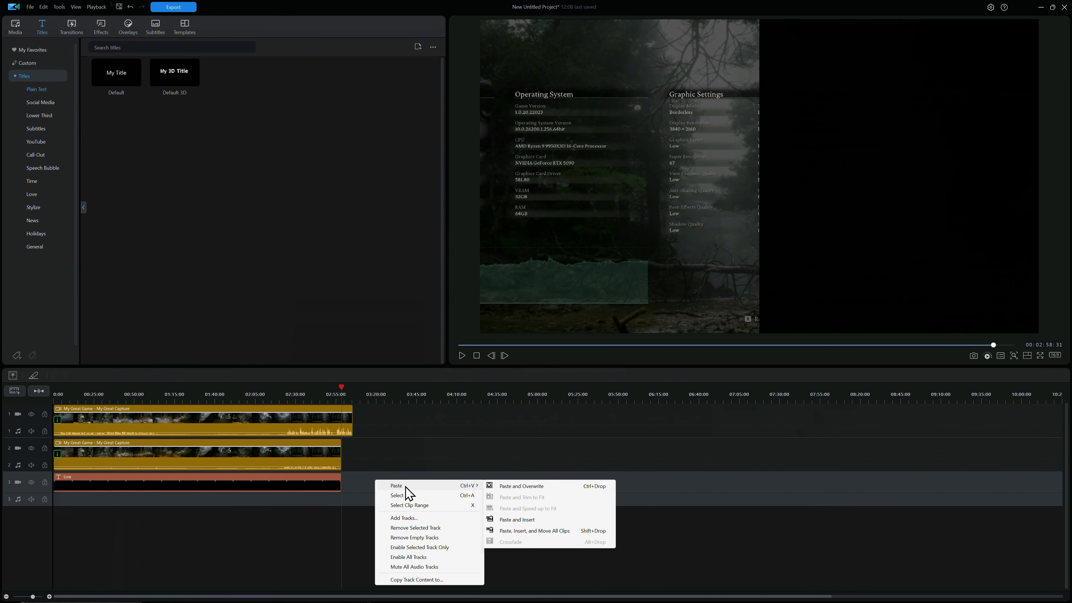
{"action": "left_click", "coordinate": [531, 495]}
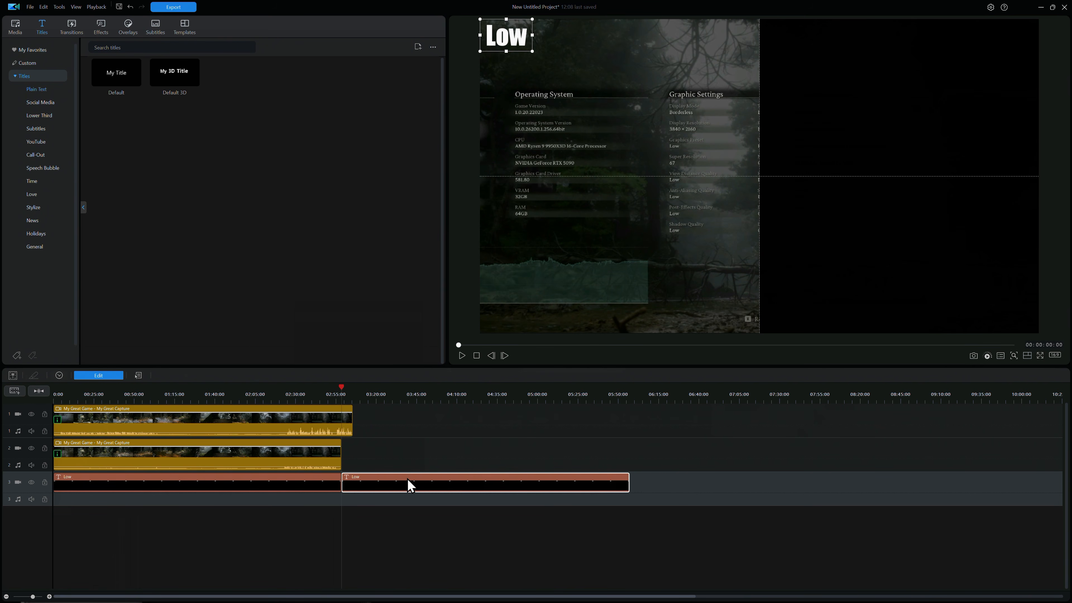
{"action": "left_click_drag", "start_coordinate": [399, 488], "coordinate": [440, 486]}
- Change the copied title's text to "Cine" and move it to the upper-right corner of the video frame
{"action": "left_click", "coordinate": [420, 397]}
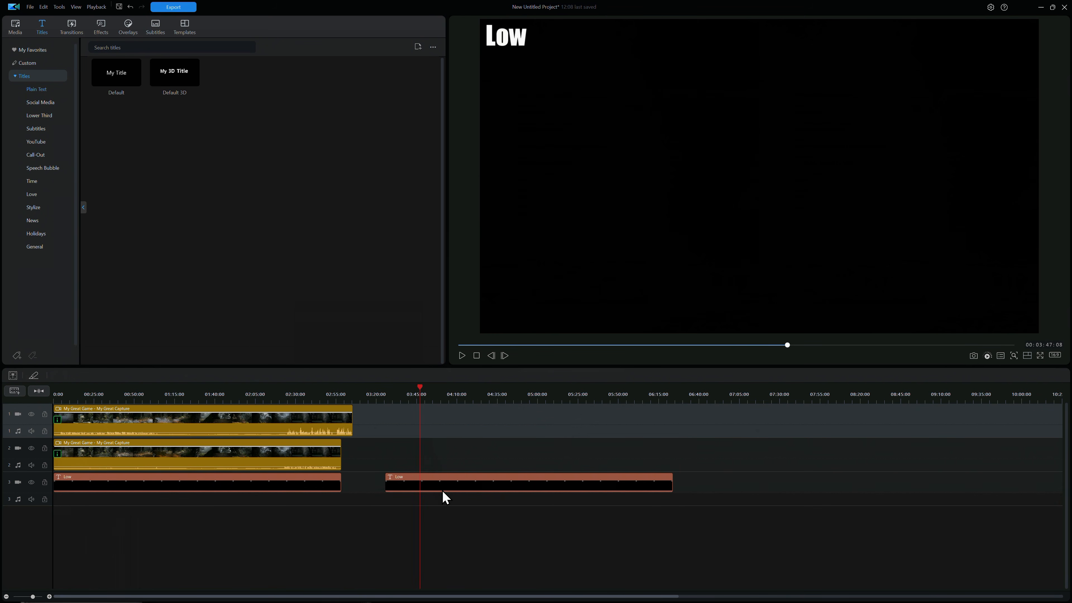
{"action": "double_click", "coordinate": [443, 490]}
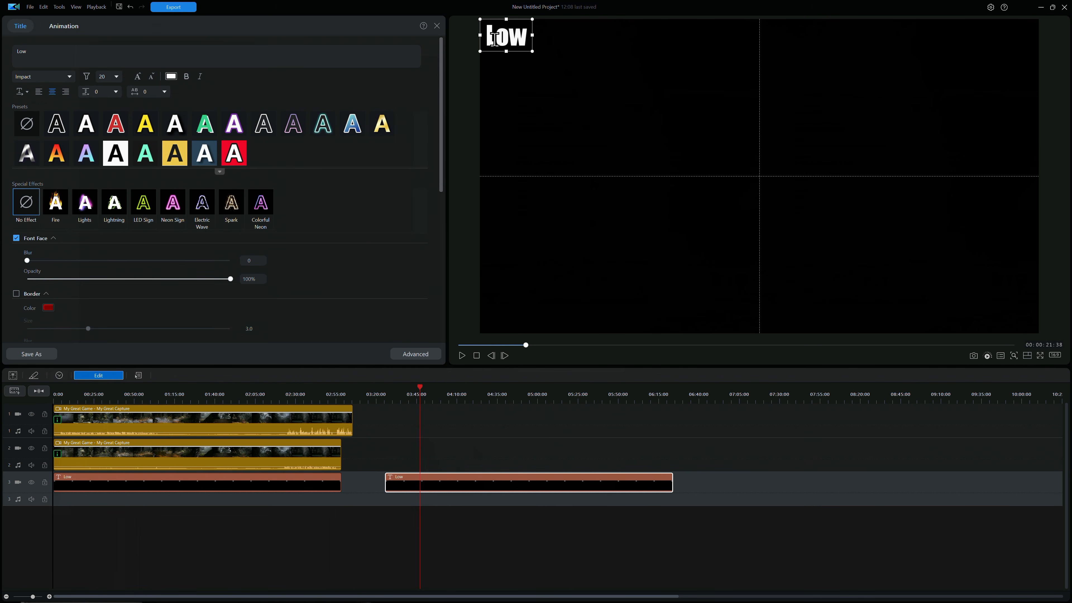
{"action": "left_click_drag", "start_coordinate": [492, 45], "coordinate": [525, 37]}
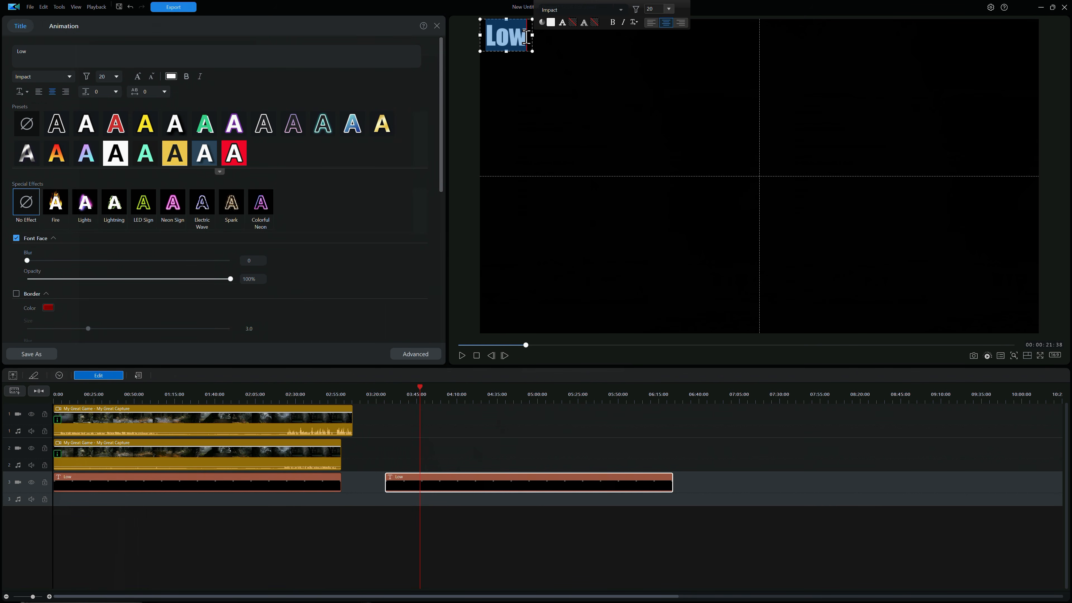
{"action": "type", "text": "Cine"}
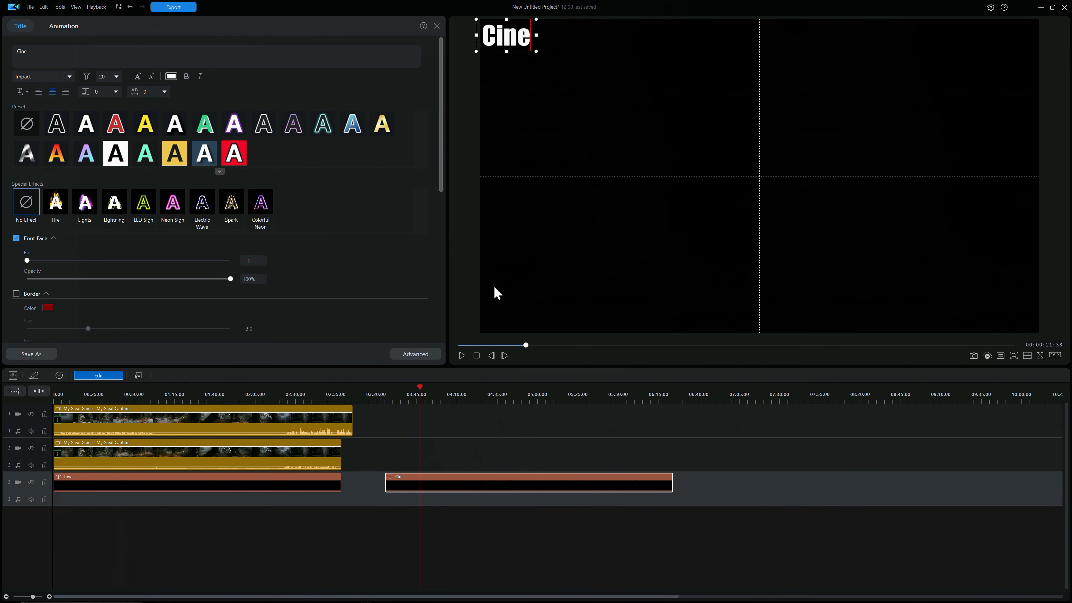
{"action": "left_click", "coordinate": [449, 502]}
{"action": "left_click", "coordinate": [450, 492]}
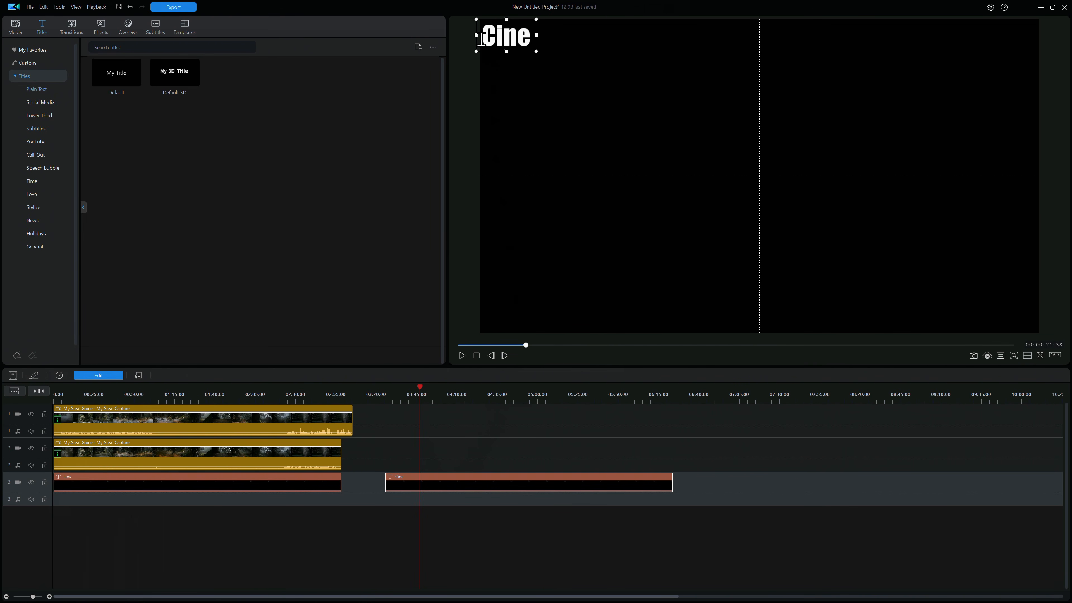
{"action": "left_click_drag", "start_coordinate": [474, 32], "coordinate": [978, 45]}
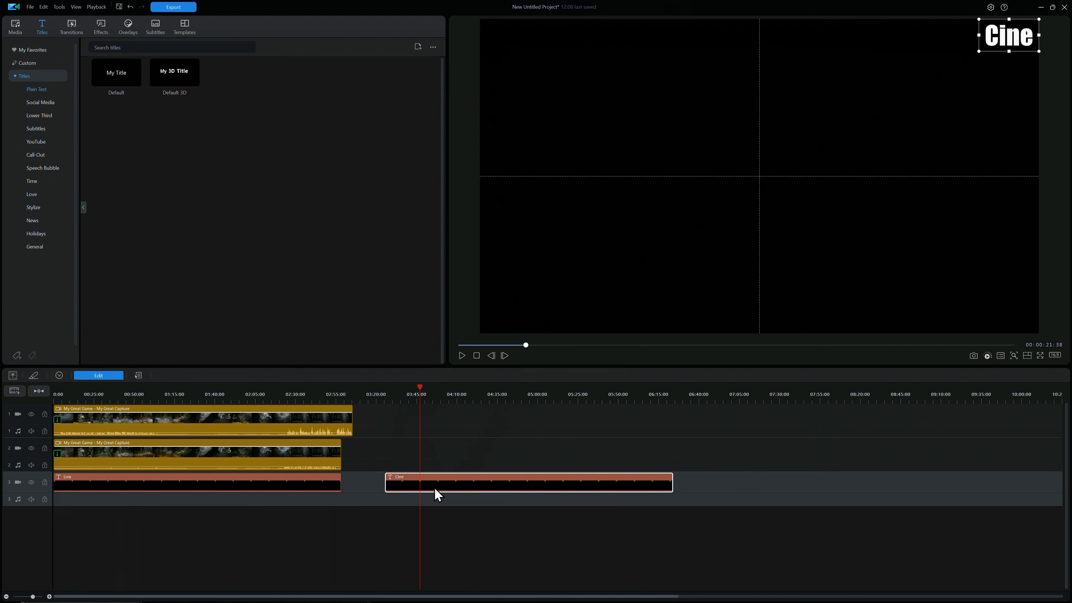
- Move the Cine title to the start of track 4 and check both labels at 00:00:51:23
{"action": "left_click_drag", "start_coordinate": [404, 486], "coordinate": [81, 525]}
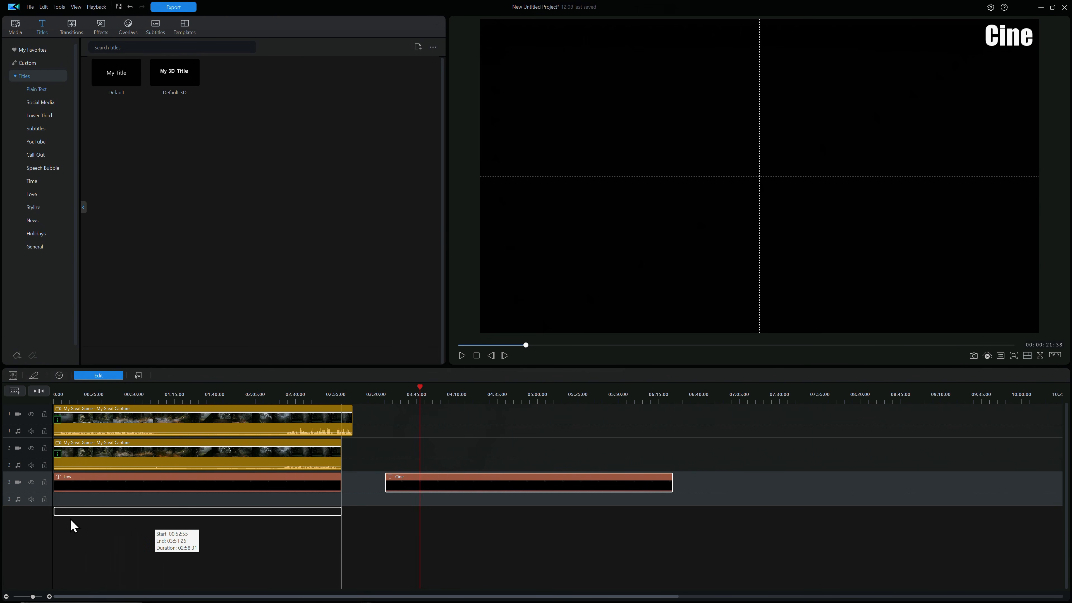
{"action": "left_click_drag", "start_coordinate": [74, 526], "coordinate": [52, 522]}
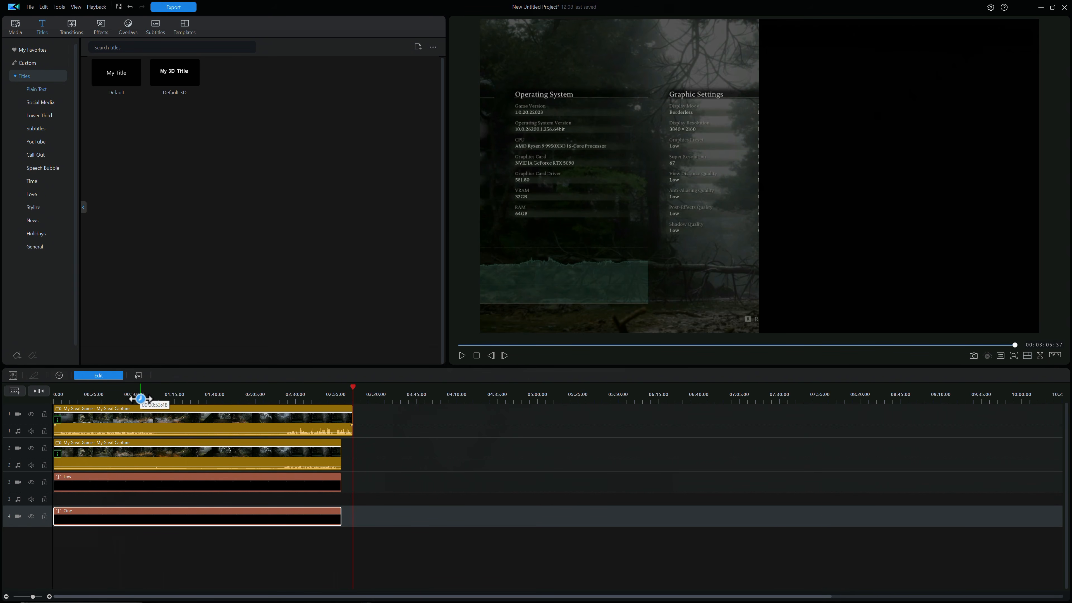
{"action": "left_click", "coordinate": [137, 396]}
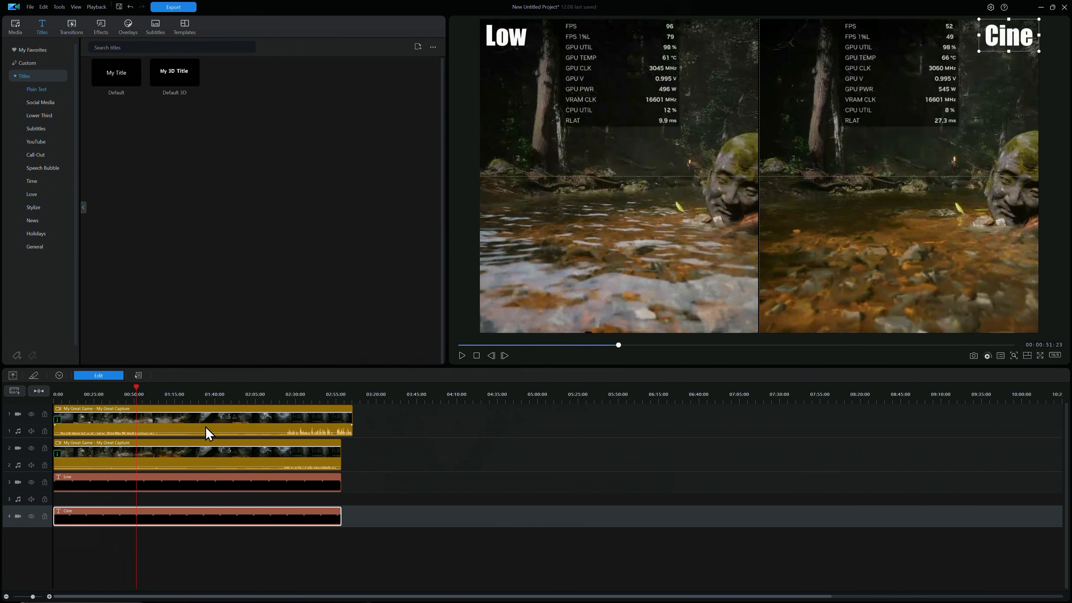
{"action": "left_click", "coordinate": [69, 489]}
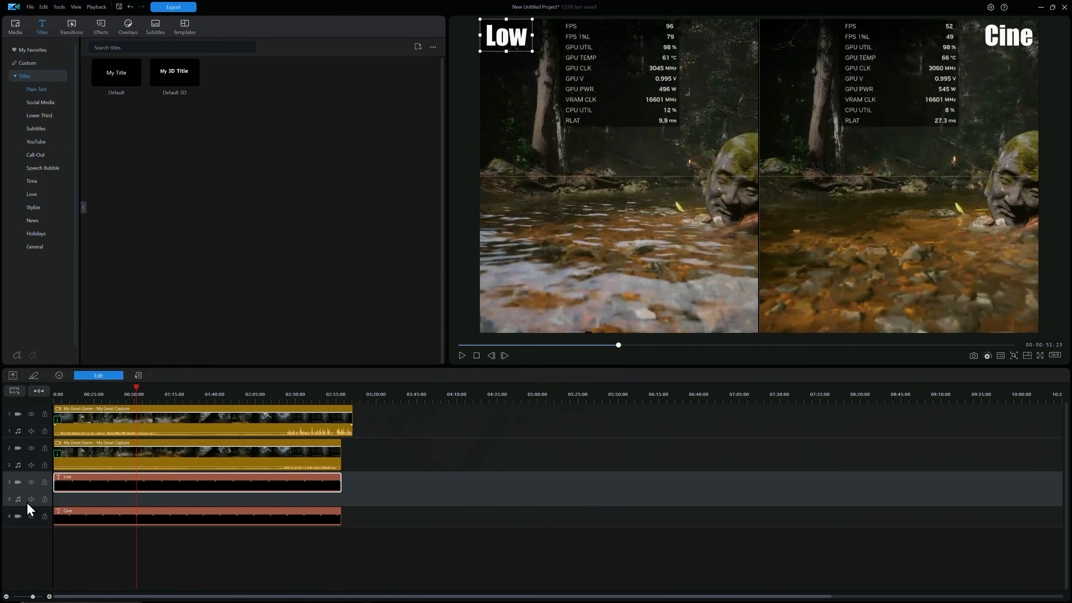
{"action": "left_click", "coordinate": [101, 509]}
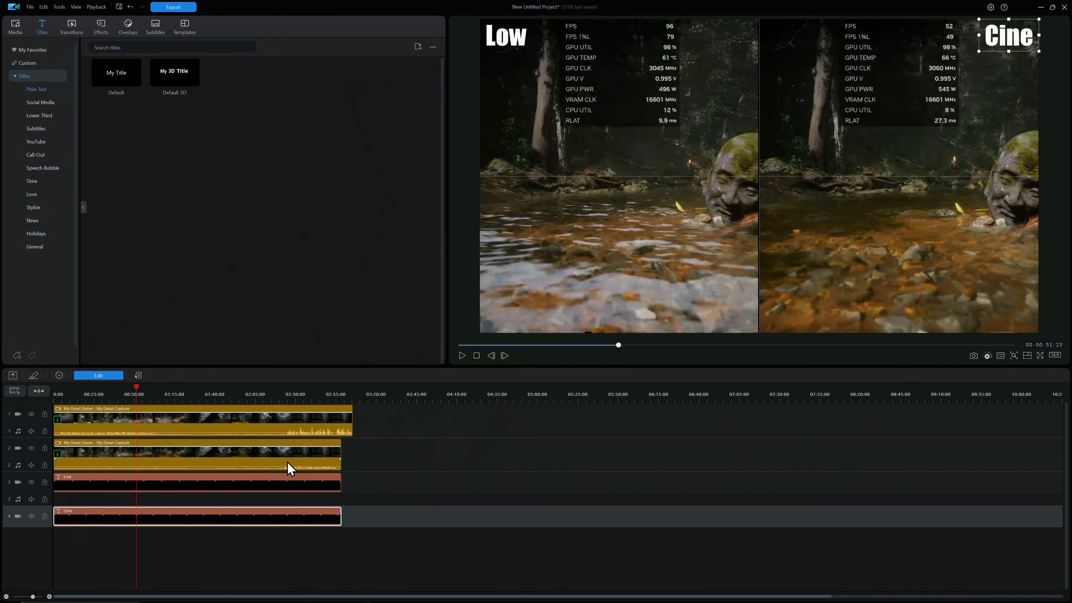
- Split the captures on tracks 1 and 2 at 00:02:23:24, where the benchmark run ends
{"action": "left_click", "coordinate": [281, 401]}
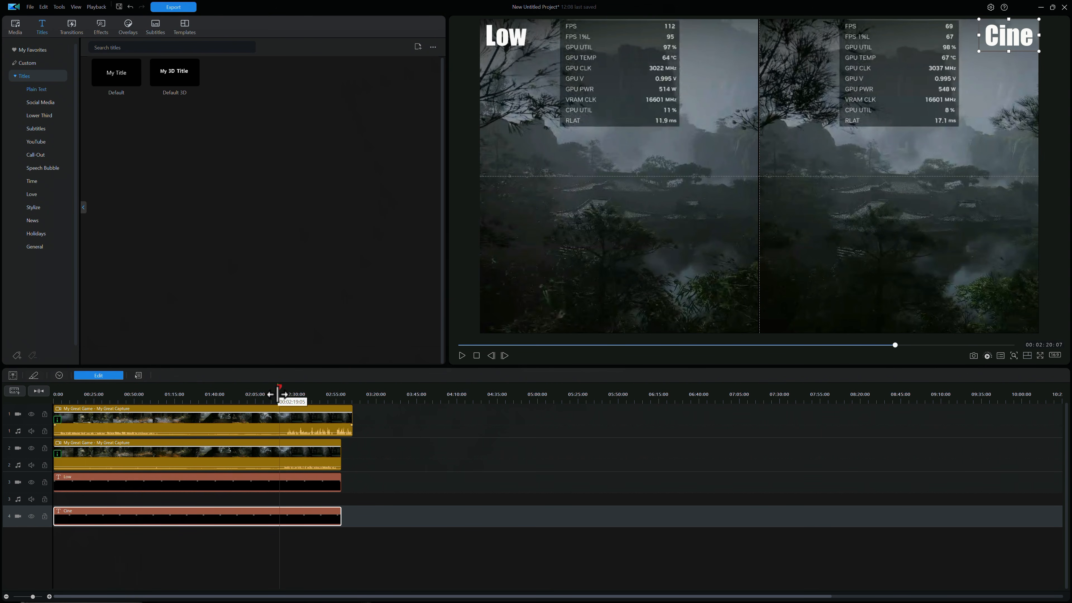
{"action": "left_click_drag", "start_coordinate": [282, 392], "coordinate": [285, 392]}
{"action": "right_click", "coordinate": [289, 419]}
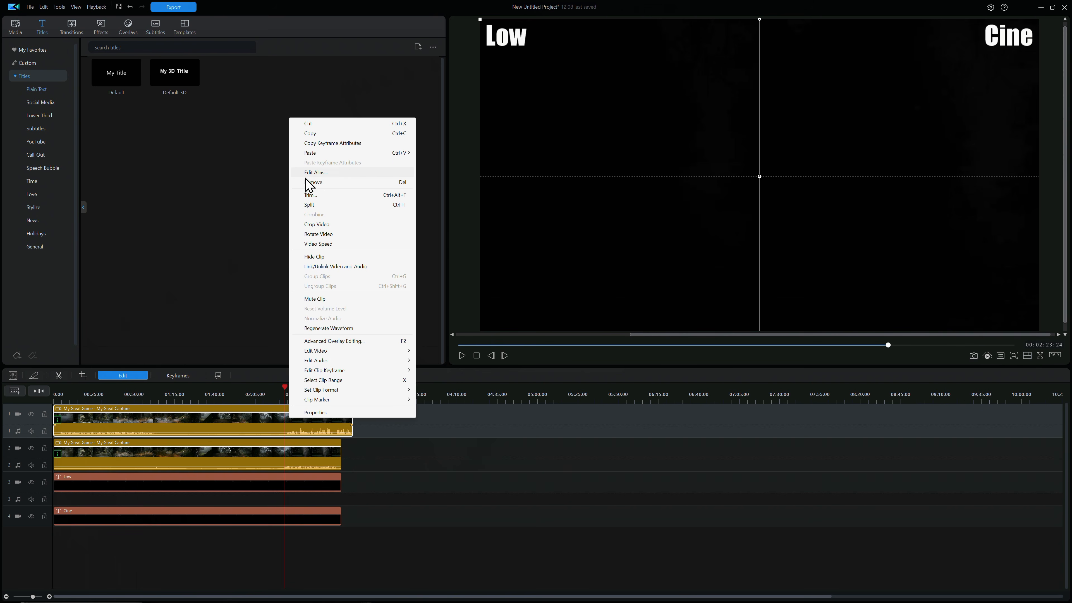
{"action": "left_click", "coordinate": [306, 209]}
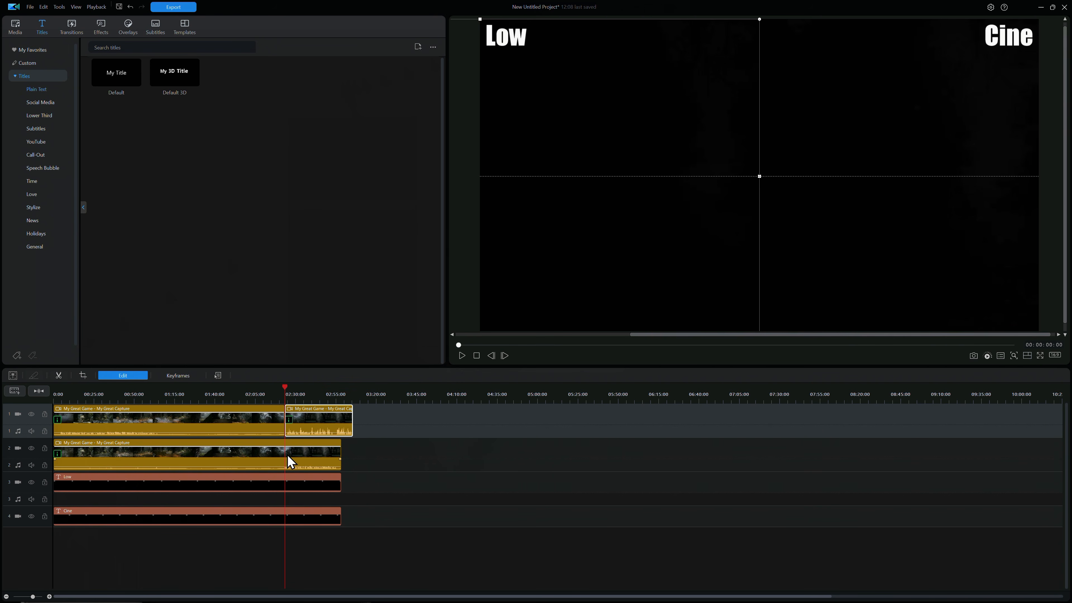
{"action": "right_click", "coordinate": [288, 457]}
{"action": "left_click", "coordinate": [307, 240]}
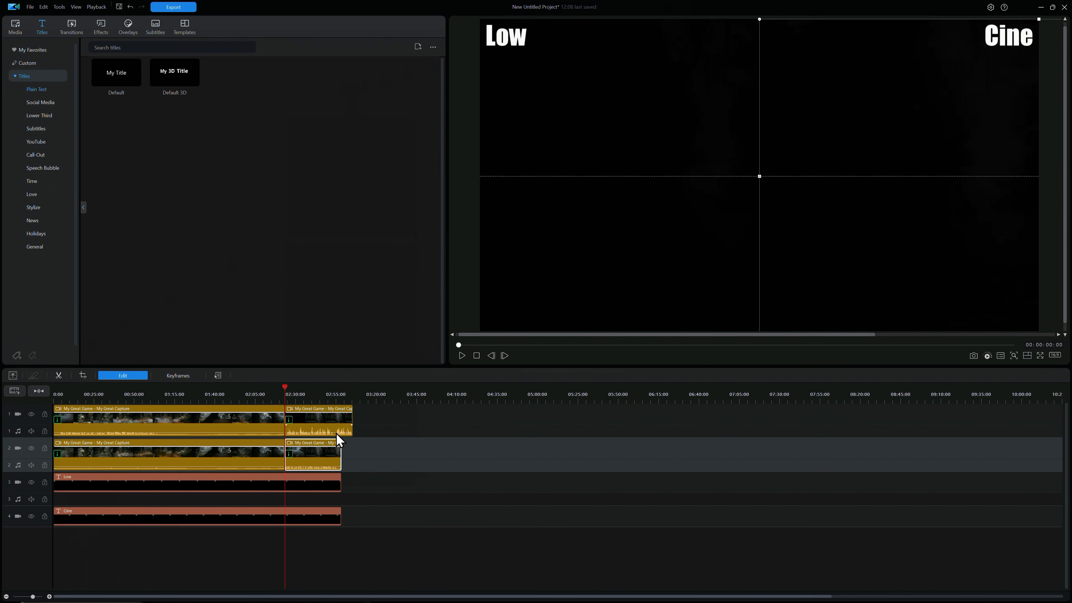
- Move the Low capture's end segment further along track 1 and shift its crop frame to X 0.038, Y 0.487
{"action": "left_click_drag", "start_coordinate": [322, 423], "coordinate": [329, 454]}
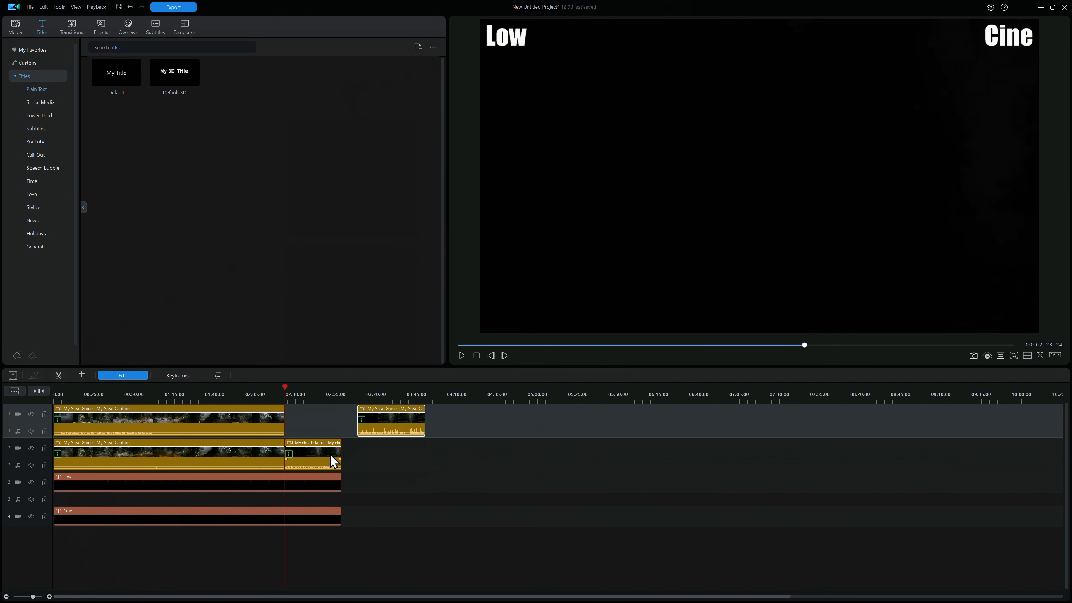
{"action": "left_click", "coordinate": [317, 399]}
{"action": "left_click", "coordinate": [325, 457]}
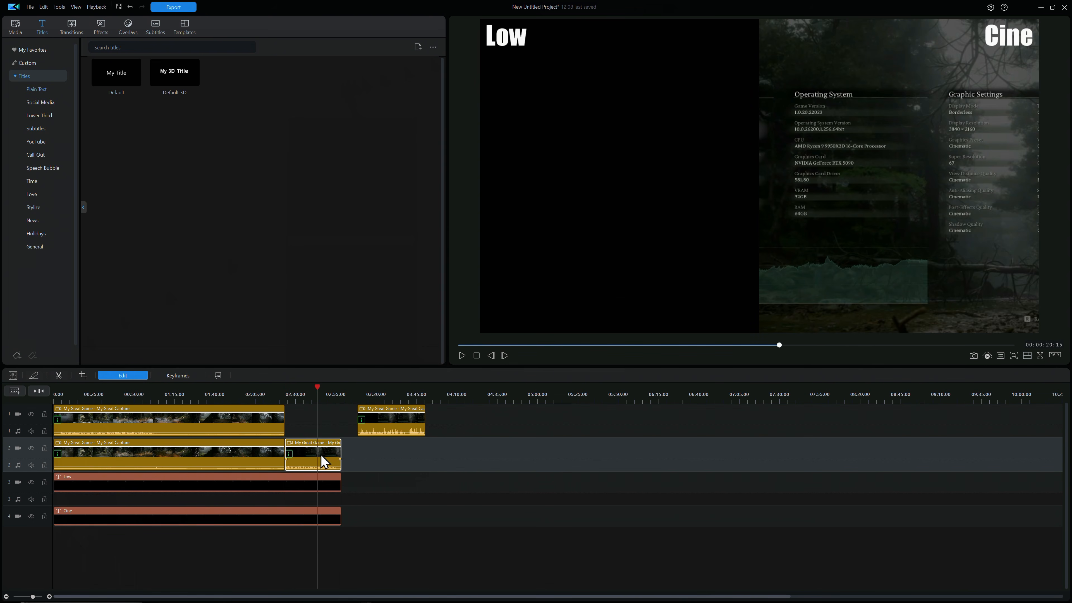
{"action": "left_click", "coordinate": [413, 420]}
{"action": "left_click", "coordinate": [386, 393]}
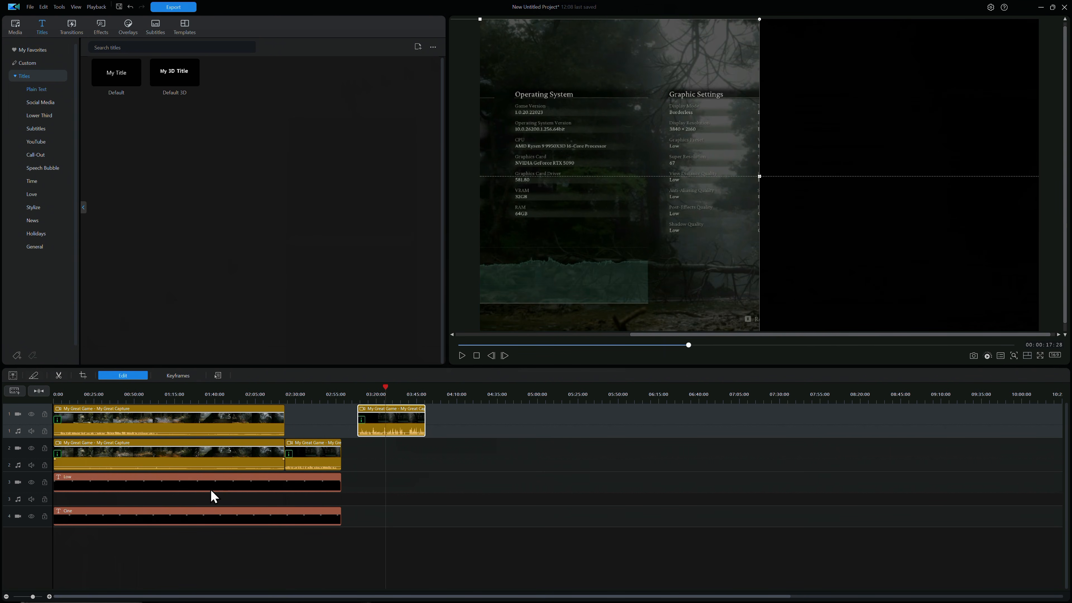
{"action": "left_click", "coordinate": [87, 377]}
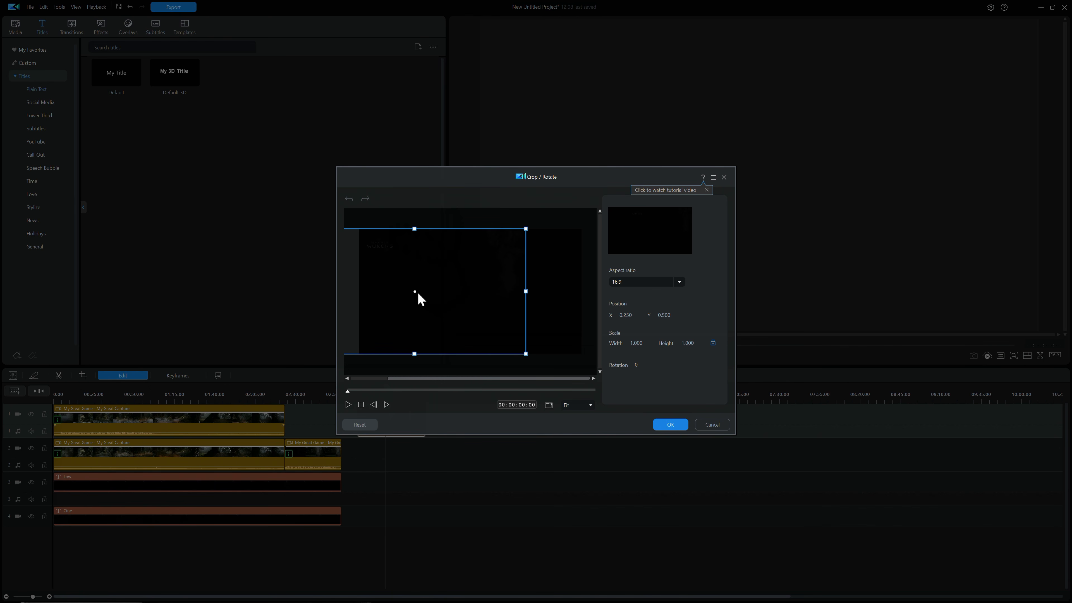
{"action": "left_click", "coordinate": [384, 390]}
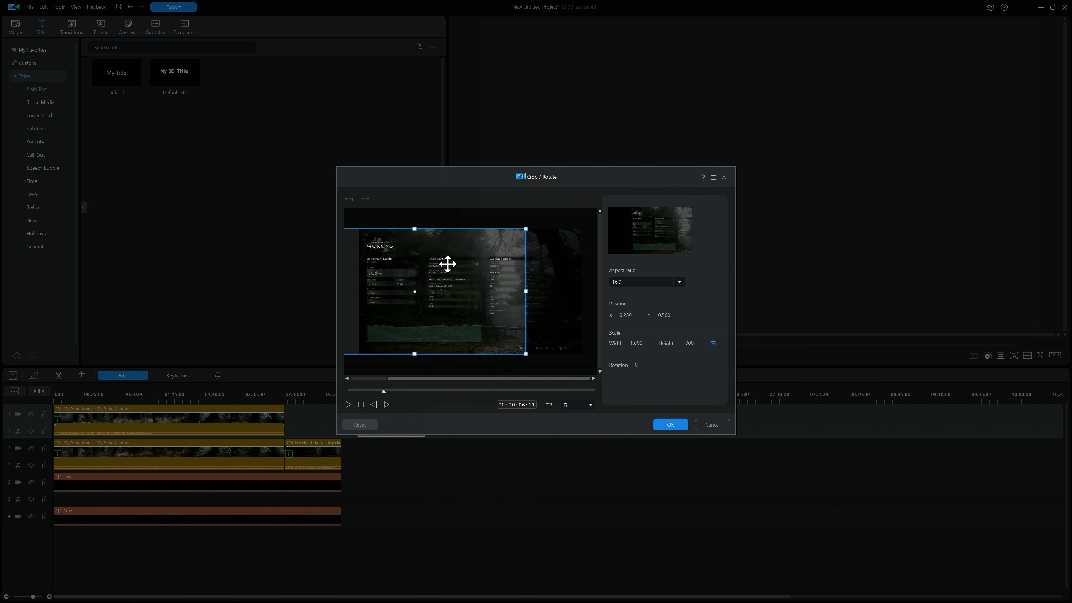
{"action": "left_click_drag", "start_coordinate": [416, 292], "coordinate": [368, 291]}
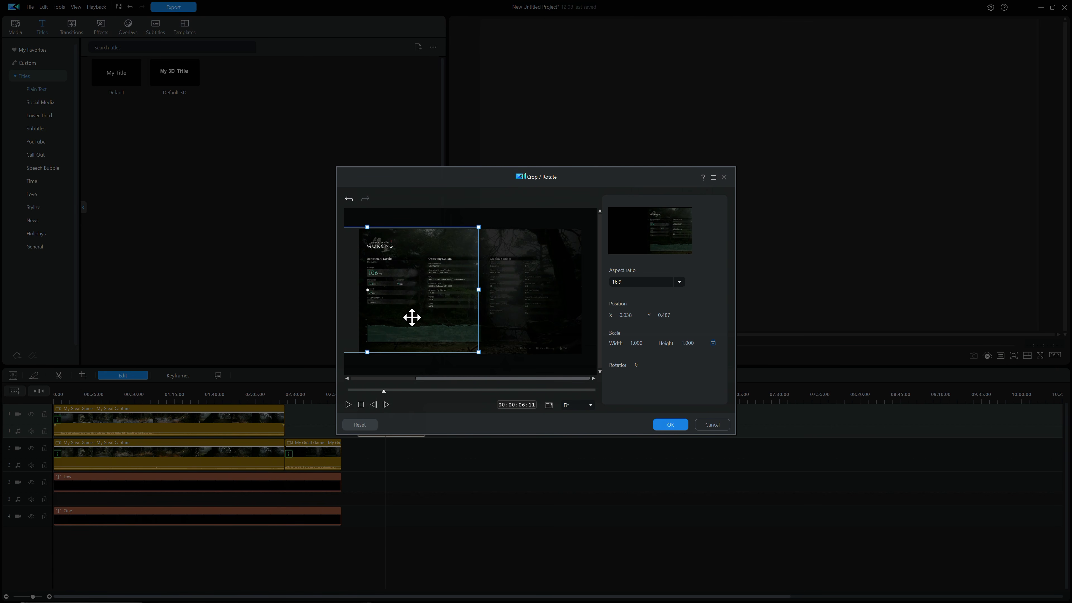
{"action": "left_click", "coordinate": [679, 427]}
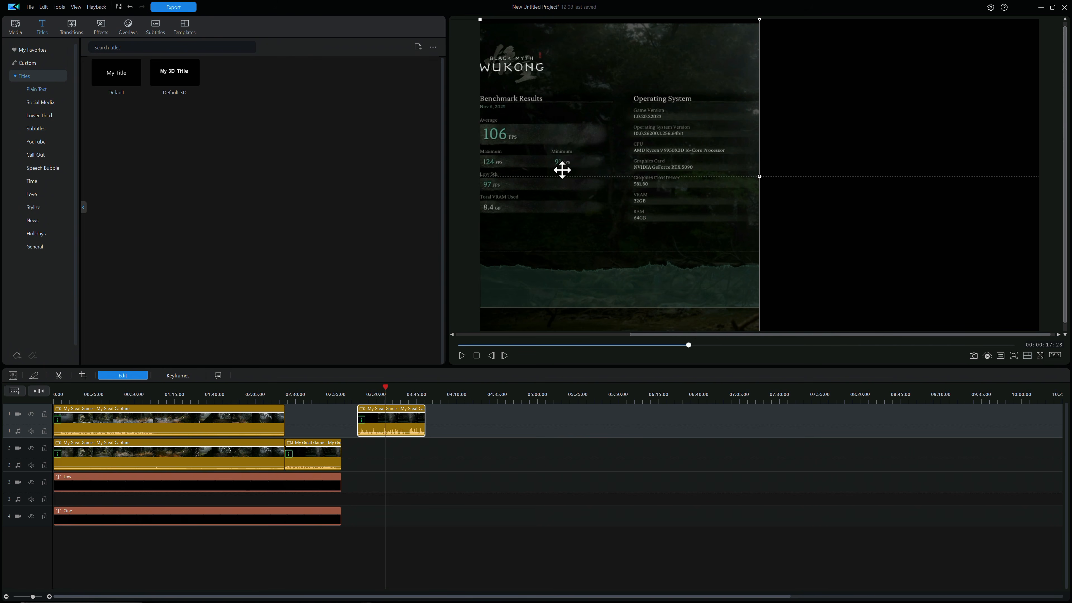
- Return the Low end segment to directly after its first part and move the cinematic end segment further along track 2
{"action": "left_click", "coordinate": [472, 453]}
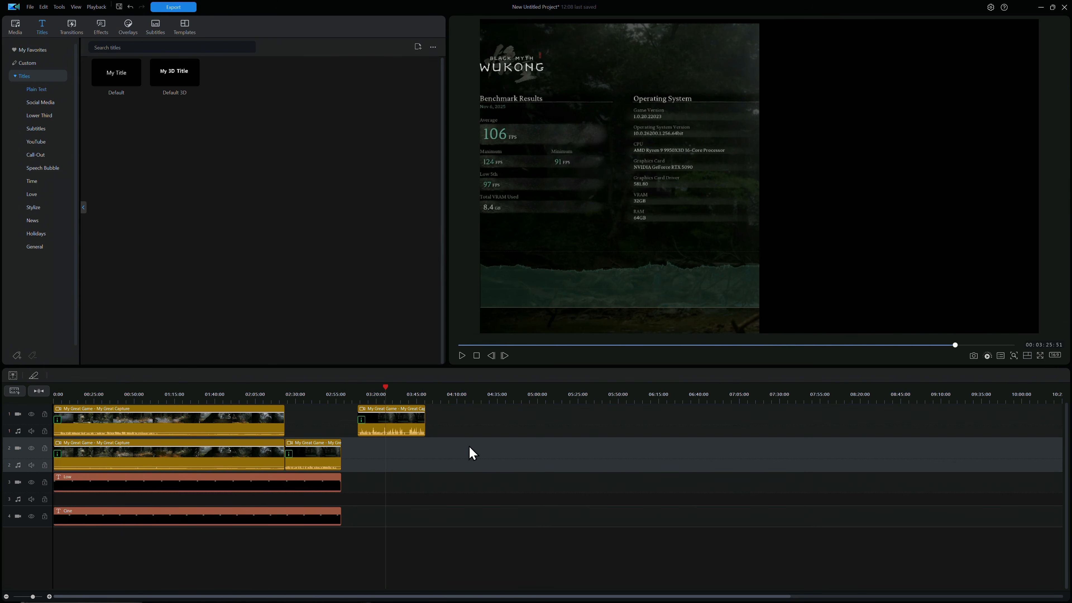
{"action": "left_click_drag", "start_coordinate": [400, 420], "coordinate": [398, 455]}
{"action": "left_click", "coordinate": [393, 393]}
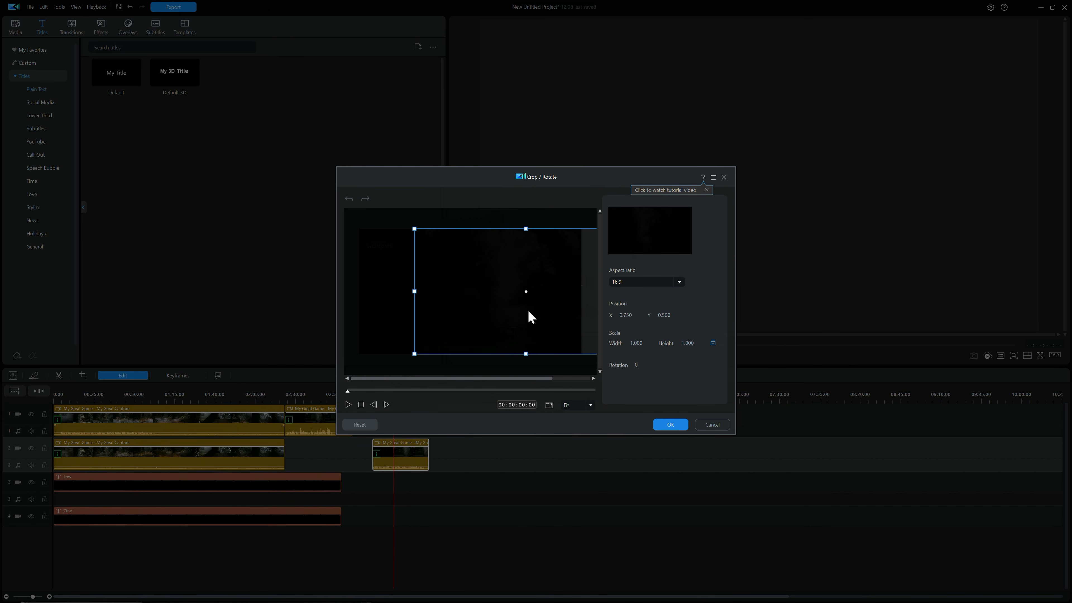
- Shift the cinematic end segment's crop frame to X 0.530, Y 0.500 to include the benchmark results
{"action": "left_click", "coordinate": [394, 391]}
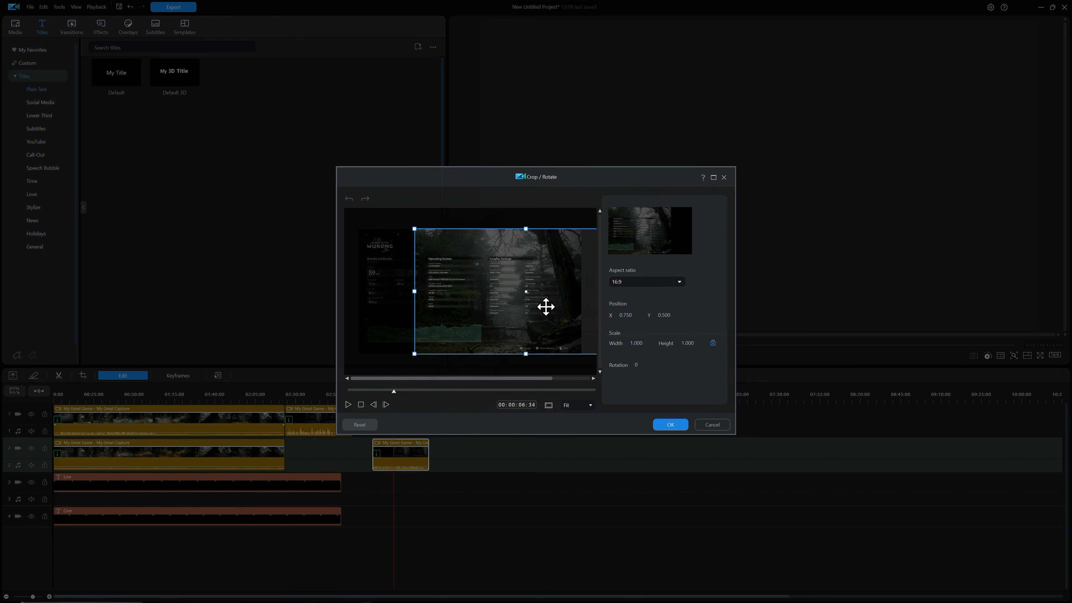
{"action": "left_click_drag", "start_coordinate": [524, 293], "coordinate": [475, 294]}
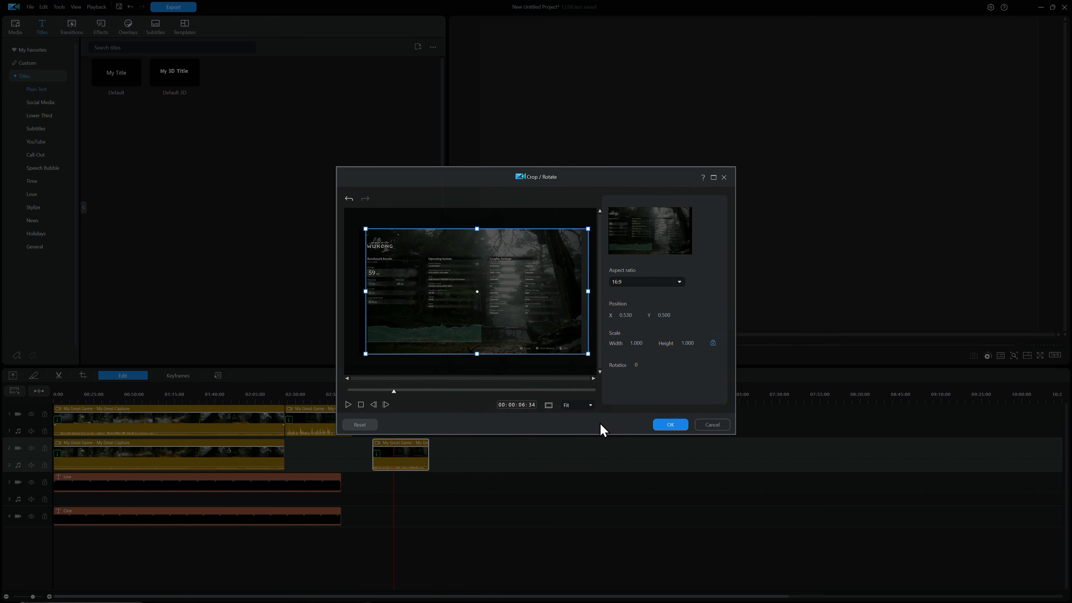
{"action": "left_click", "coordinate": [675, 425]}
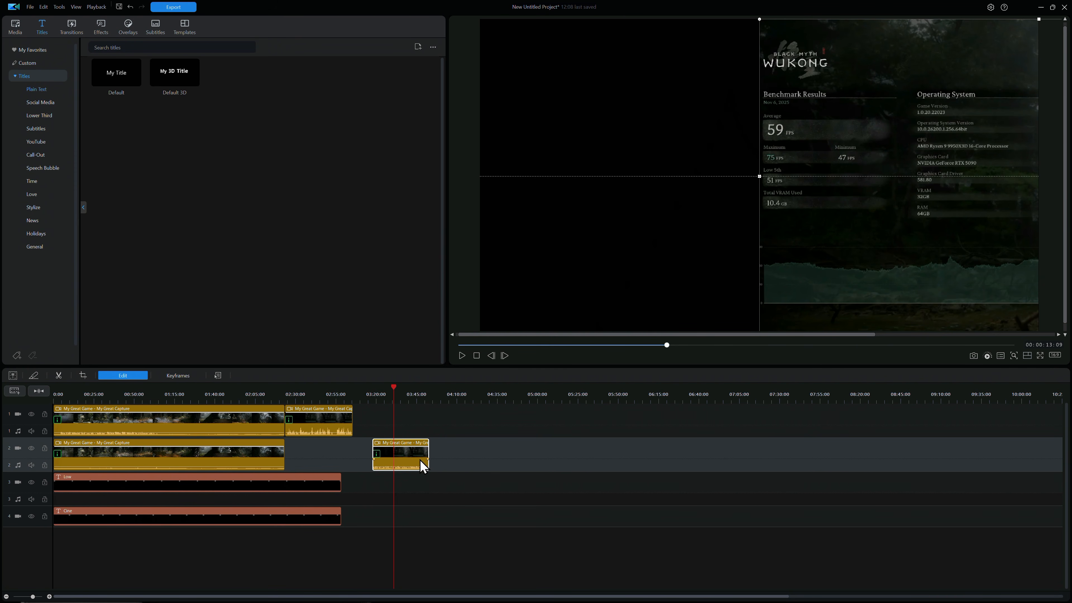
- Move the cinematic end segment back against its first part and trim the Low end segment to finish with it
{"action": "left_click_drag", "start_coordinate": [404, 459], "coordinate": [318, 455]}
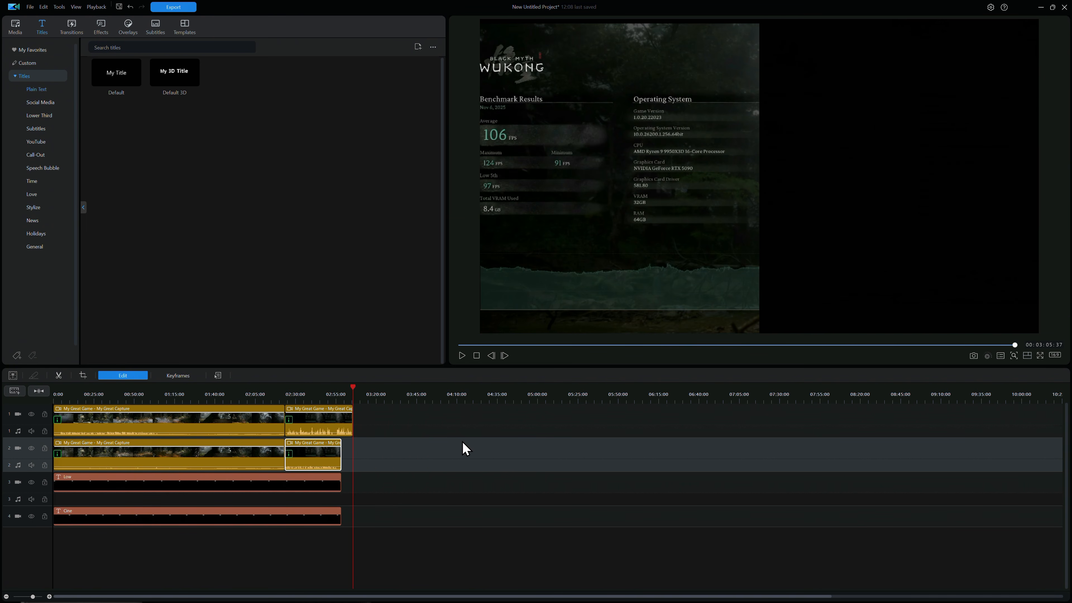
{"action": "left_click", "coordinate": [319, 390]}
{"action": "left_click_drag", "start_coordinate": [346, 417], "coordinate": [341, 419]}
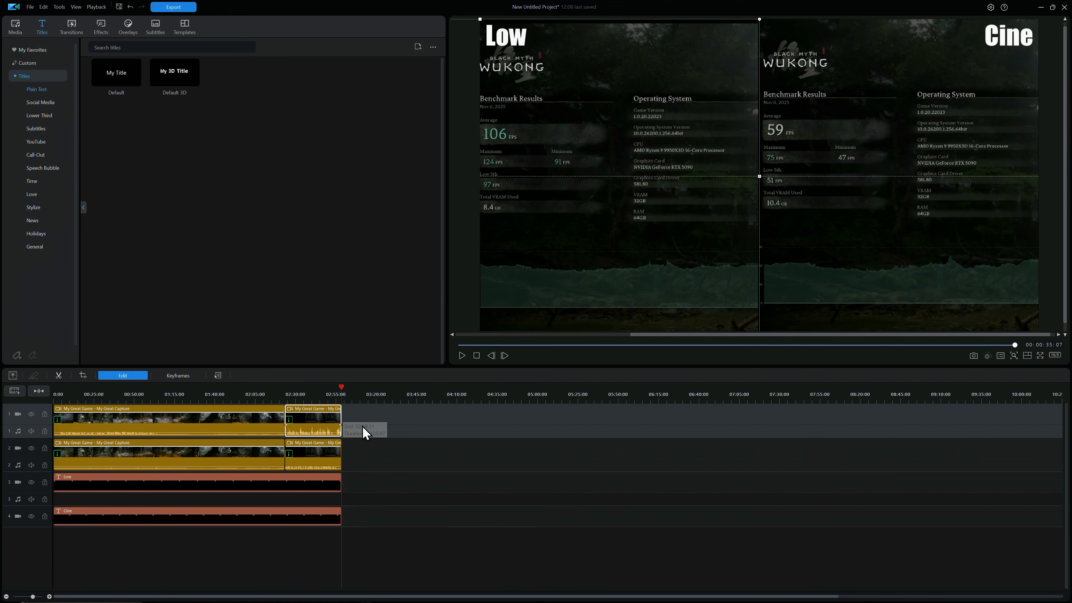
{"action": "left_click", "coordinate": [316, 390]}
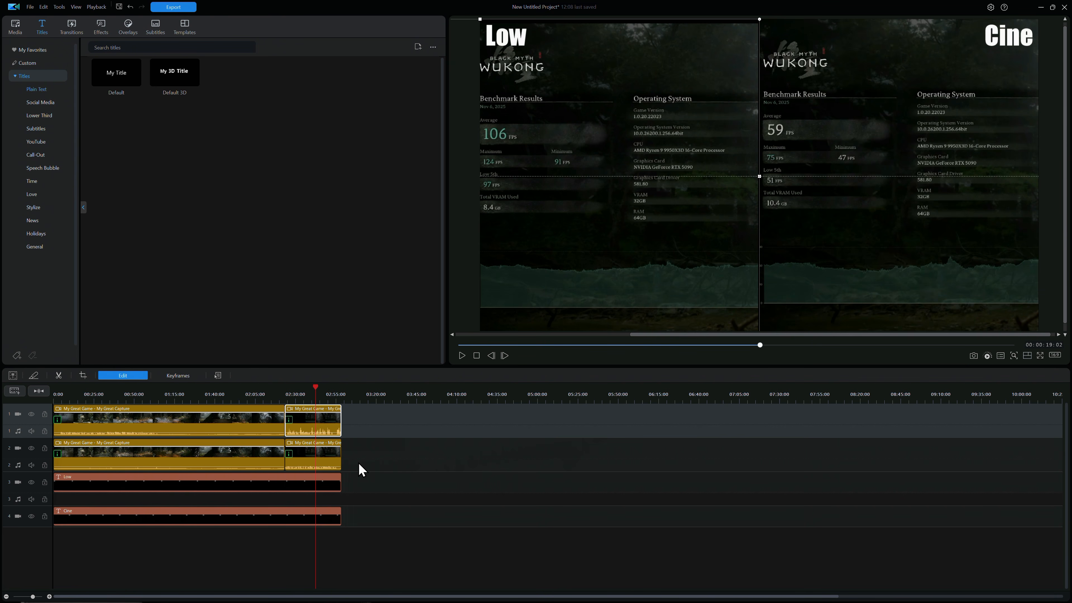
{"action": "left_click", "coordinate": [414, 470]}
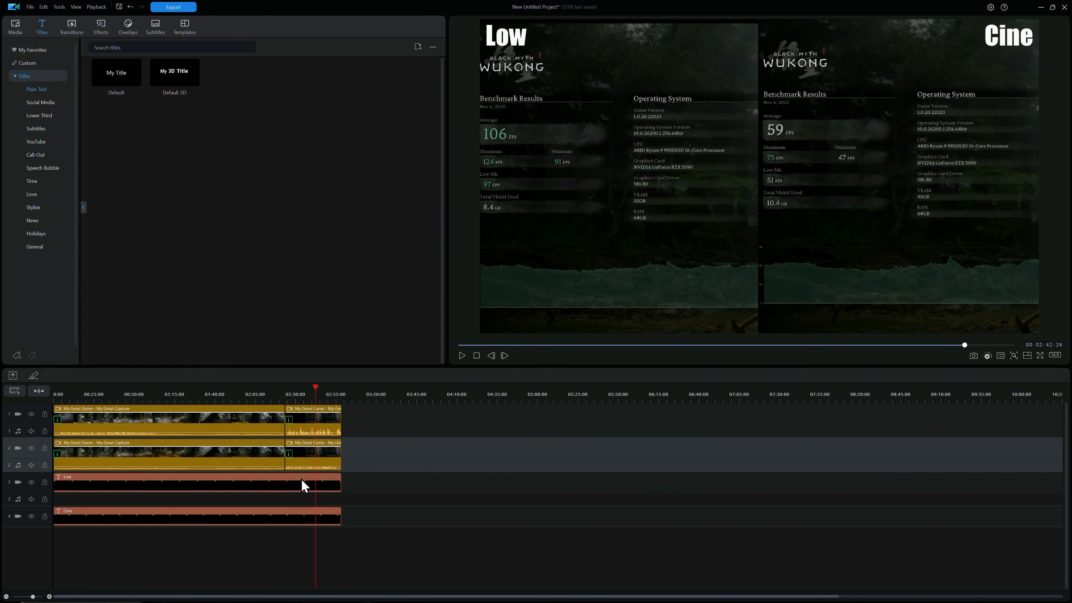
- Set the border color of the cinematic end segment on track 2 to light gray C0C0C0
{"action": "left_click", "coordinate": [318, 461]}
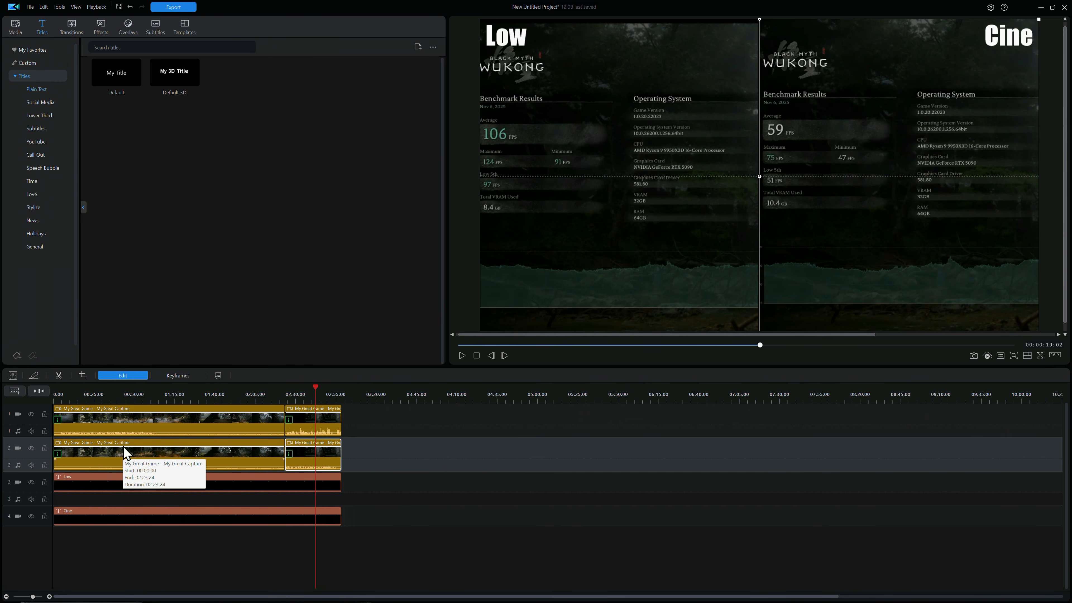
{"action": "double_click", "coordinate": [298, 452]}
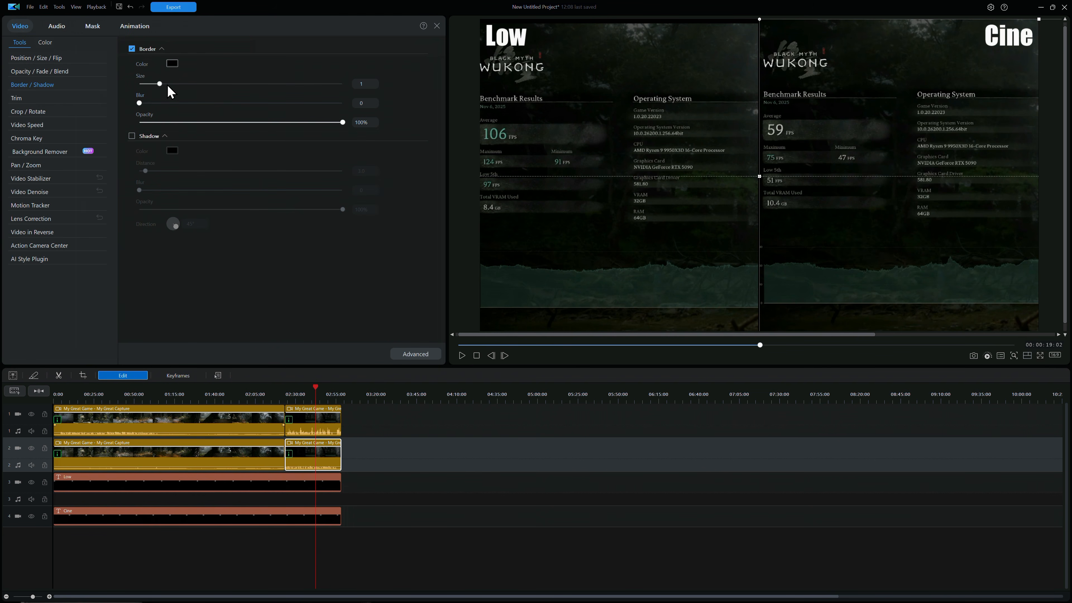
{"action": "left_click", "coordinate": [172, 63]}
{"action": "left_click", "coordinate": [526, 297]}
{"action": "left_click", "coordinate": [506, 298]}
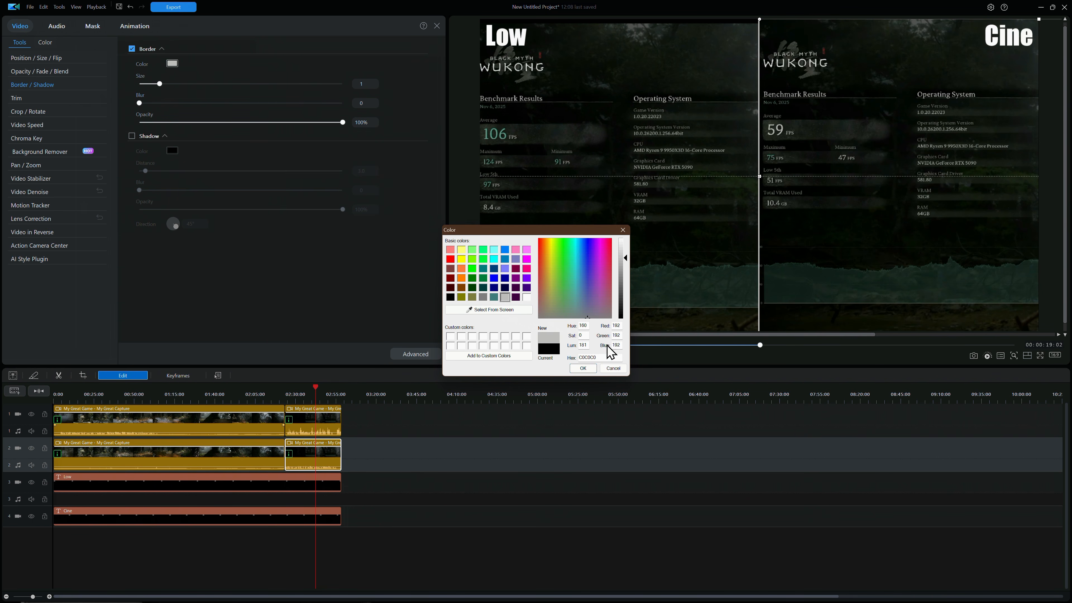
{"action": "left_click", "coordinate": [583, 368]}
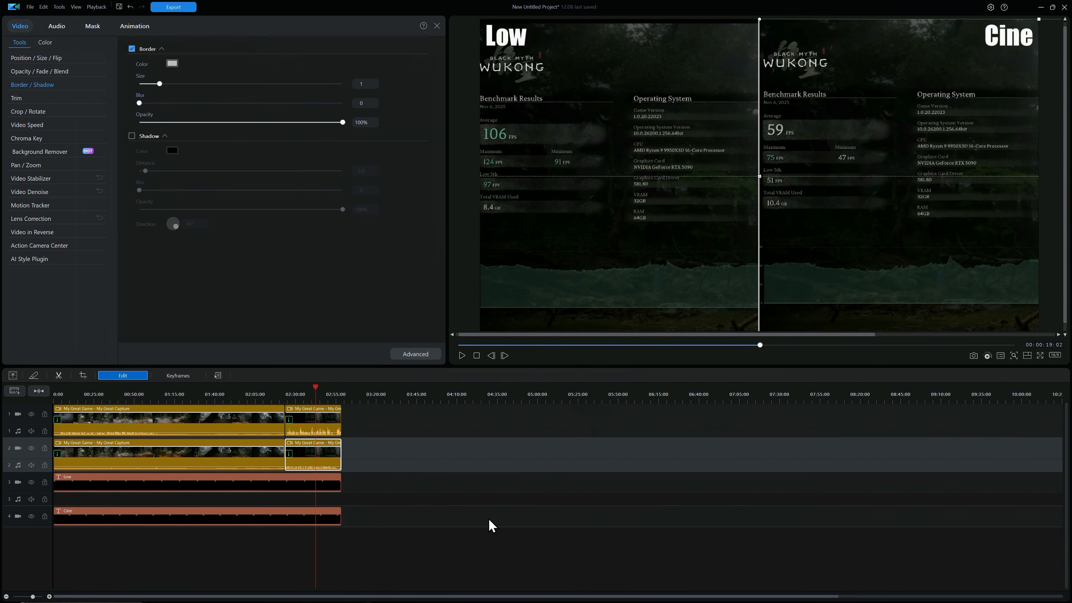
- Shift the Low end segment's crop frame to X 0.035, Y 0.500 so its benchmark results line up with the Cine side
{"action": "left_click", "coordinate": [491, 526]}
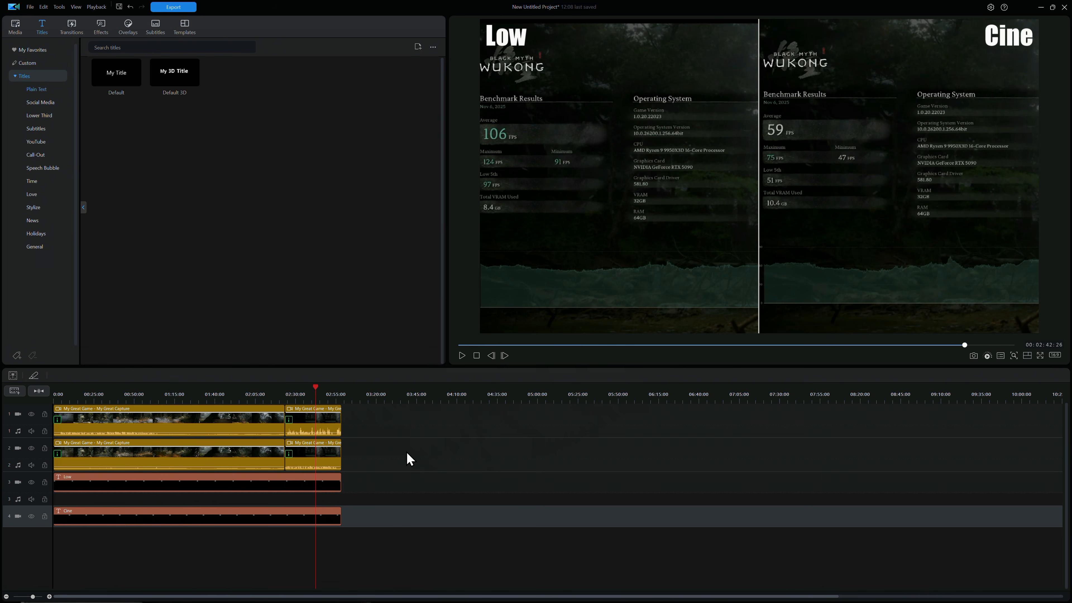
{"action": "left_click", "coordinate": [388, 434]}
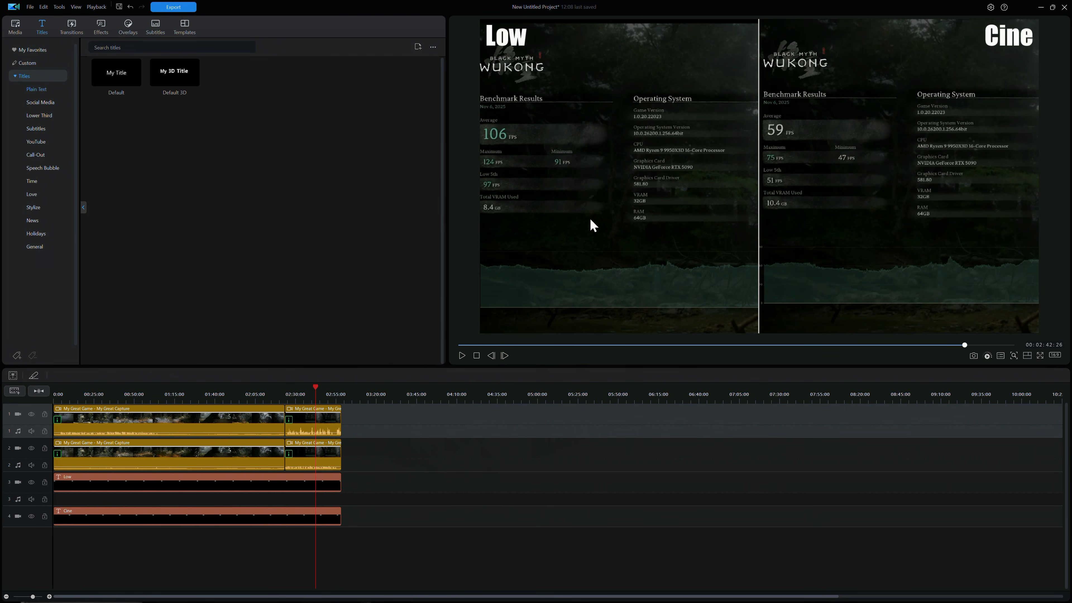
{"action": "left_click", "coordinate": [314, 431]}
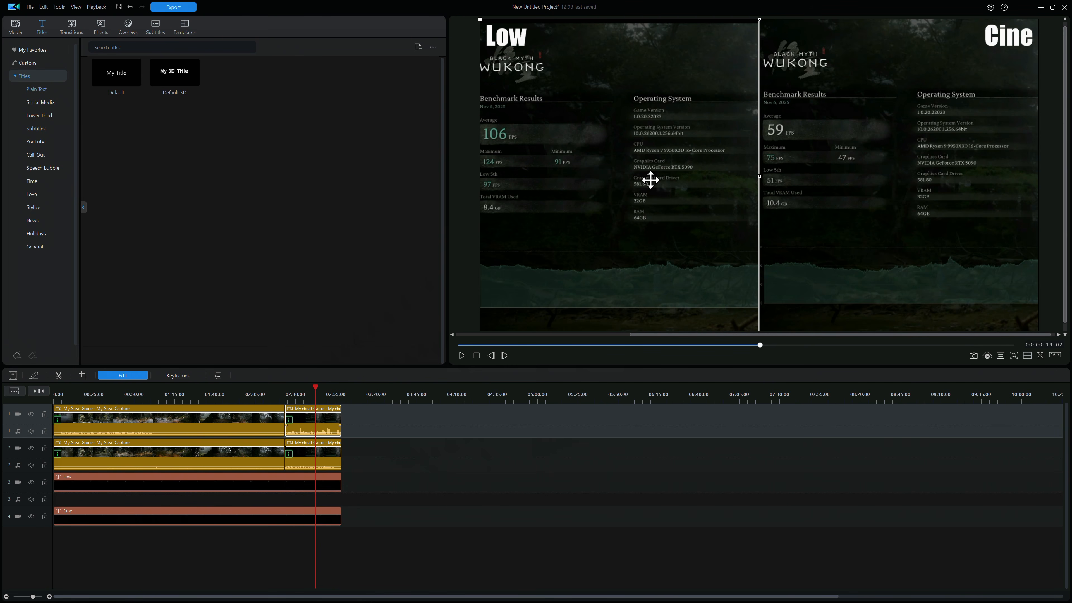
{"action": "mouse_move", "coordinate": [647, 180]}
{"action": "left_mouse_down"}
{"action": "mouse_move", "coordinate": [651, 213]}
{"action": "mouse_move", "coordinate": [646, 173]}
{"action": "left_mouse_up"}
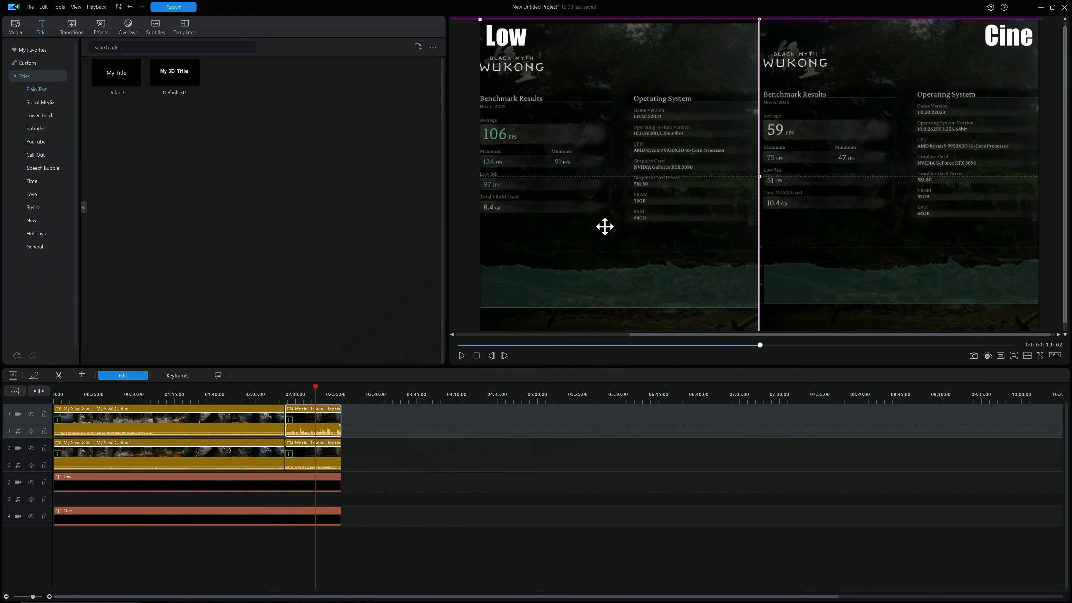
{"action": "left_click", "coordinate": [82, 376]}
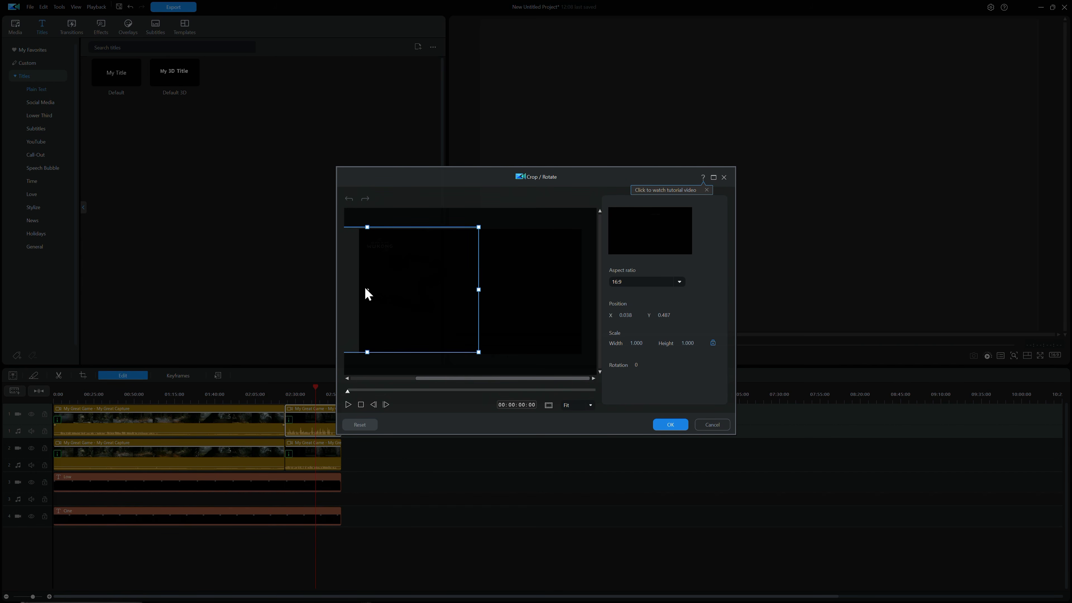
{"action": "left_click_drag", "start_coordinate": [366, 289], "coordinate": [364, 290]}
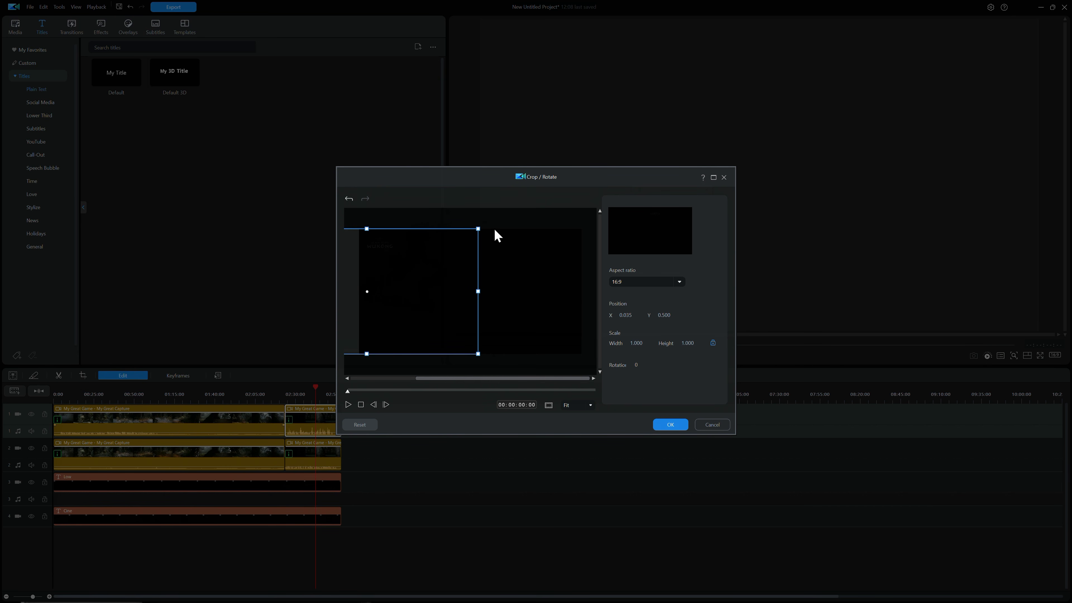
{"action": "left_click", "coordinate": [669, 425]}
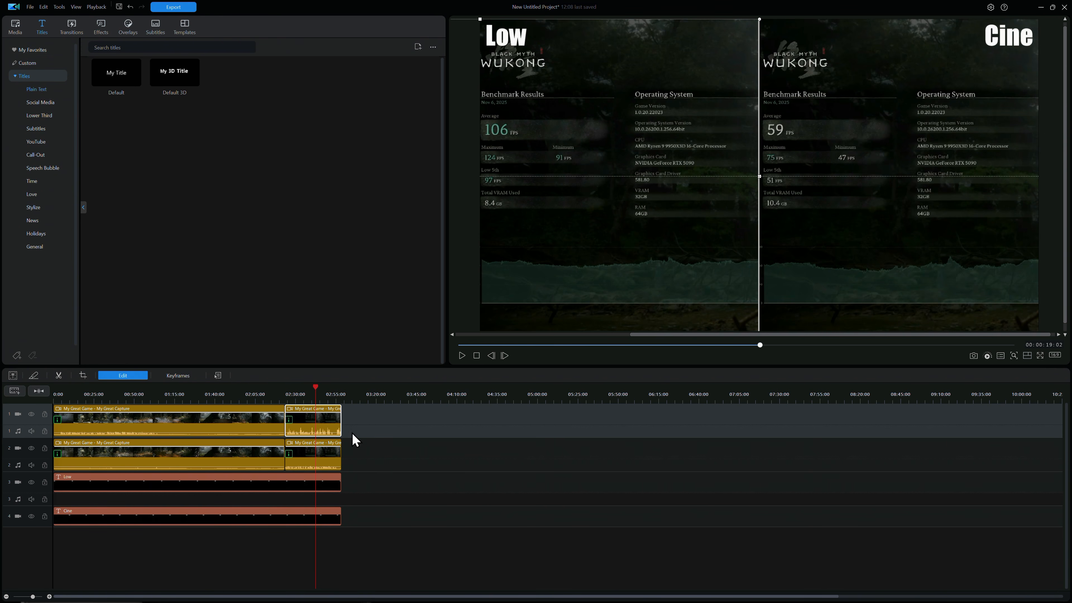
{"action": "left_click", "coordinate": [406, 428]}
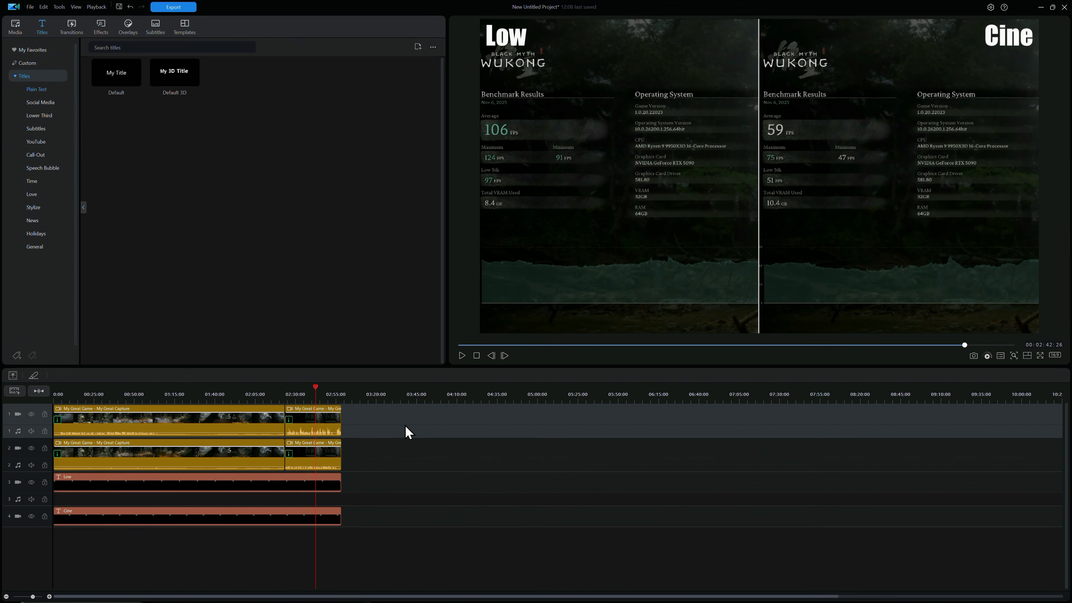
- Enable fade-in and fade-out on the benchmark-results end segments of both track 1 and track 2
{"action": "double_click", "coordinate": [328, 427]}
{"action": "left_click", "coordinate": [39, 74]}
{"action": "left_click", "coordinate": [140, 92]}
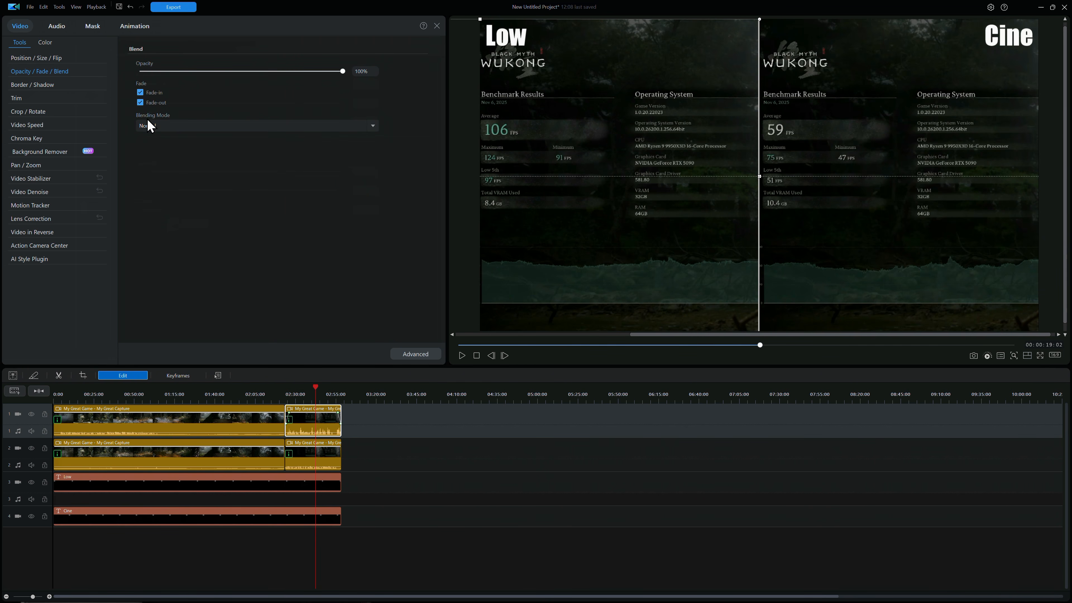
{"action": "double_click", "coordinate": [311, 462]}
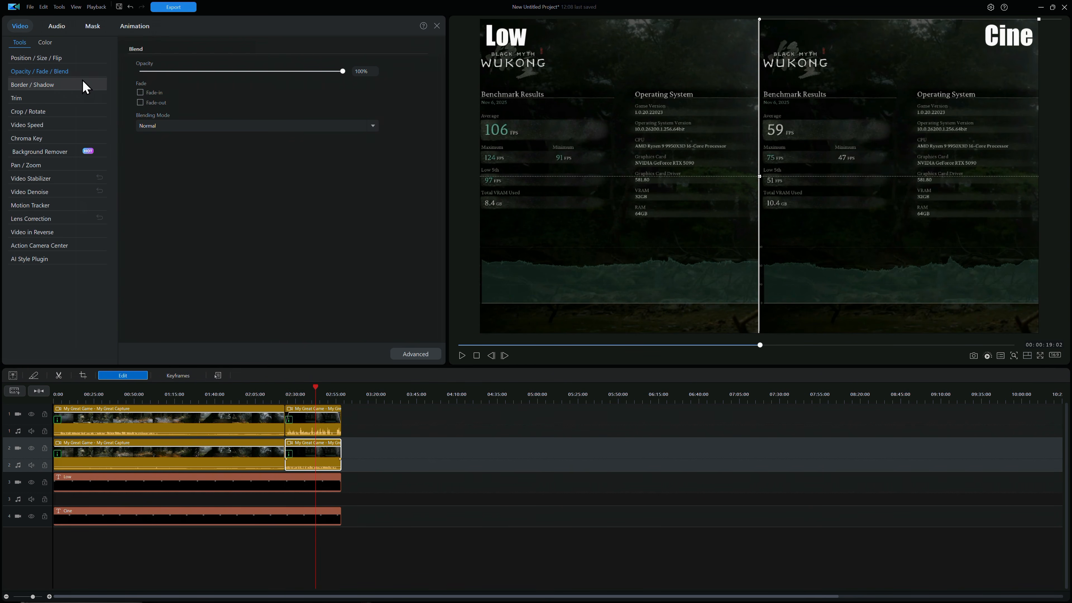
{"action": "left_click", "coordinate": [140, 92]}
{"action": "left_click", "coordinate": [140, 102]}
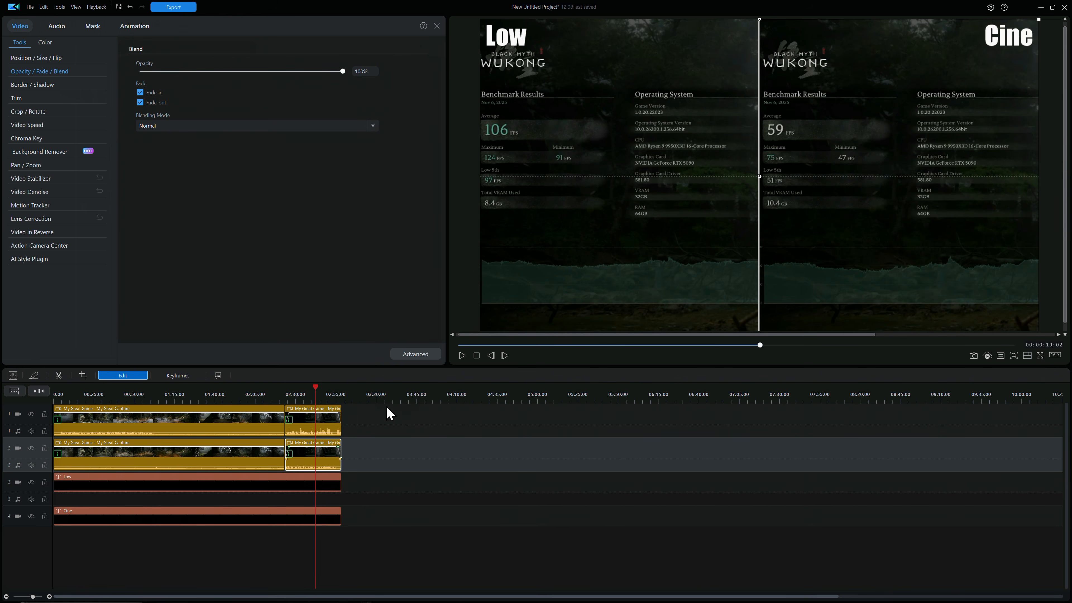
{"action": "left_click", "coordinate": [371, 456]}
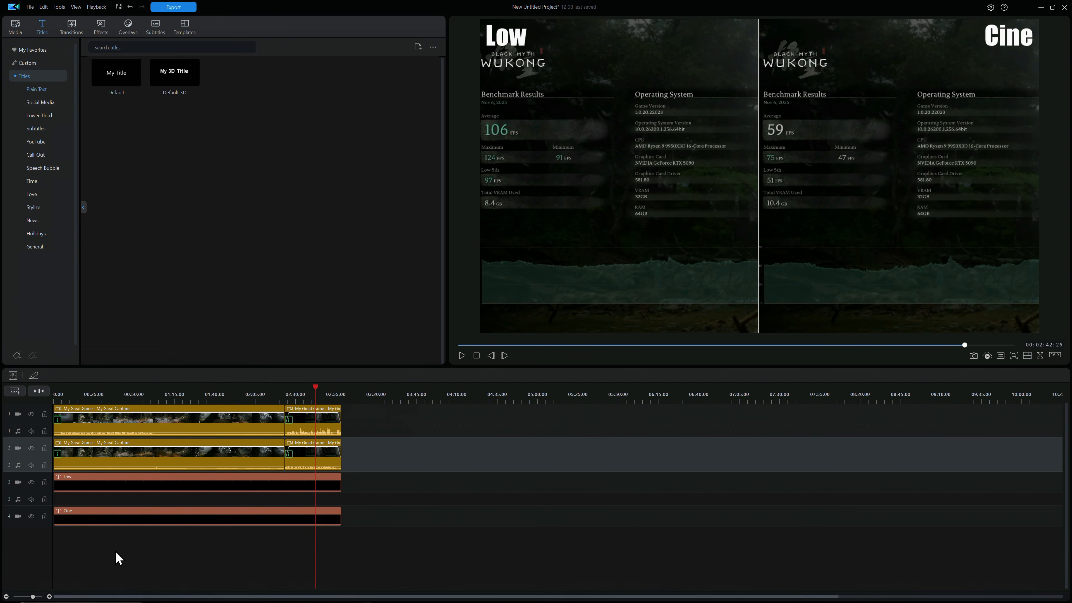
- Enable fade-in only on the first gameplay segments of track 1 and track 2
{"action": "left_click", "coordinate": [77, 424]}
{"action": "left_click", "coordinate": [122, 376]}
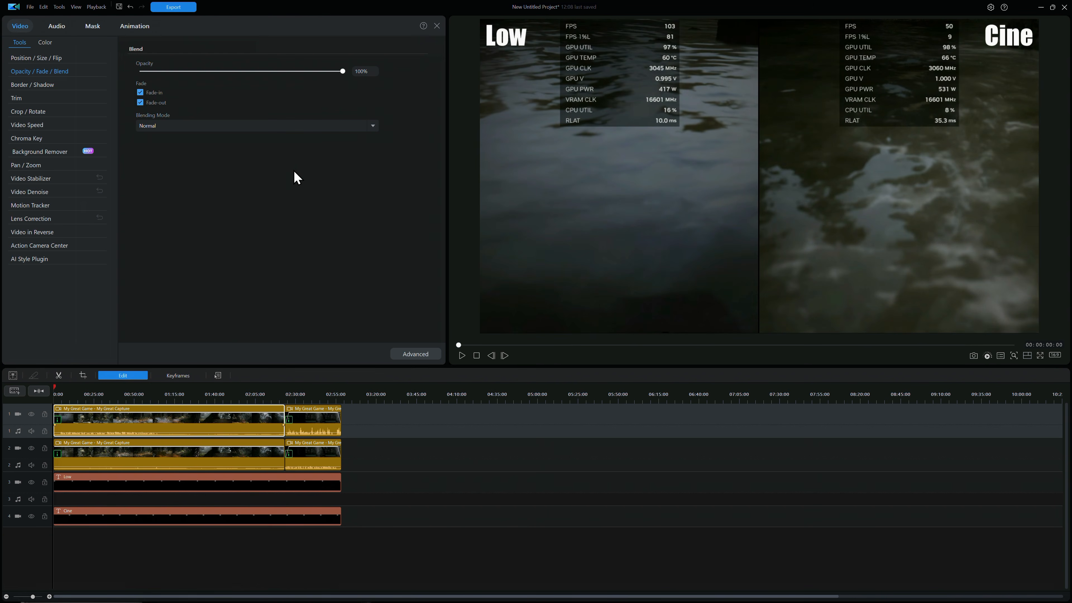
{"action": "left_click", "coordinate": [140, 92]}
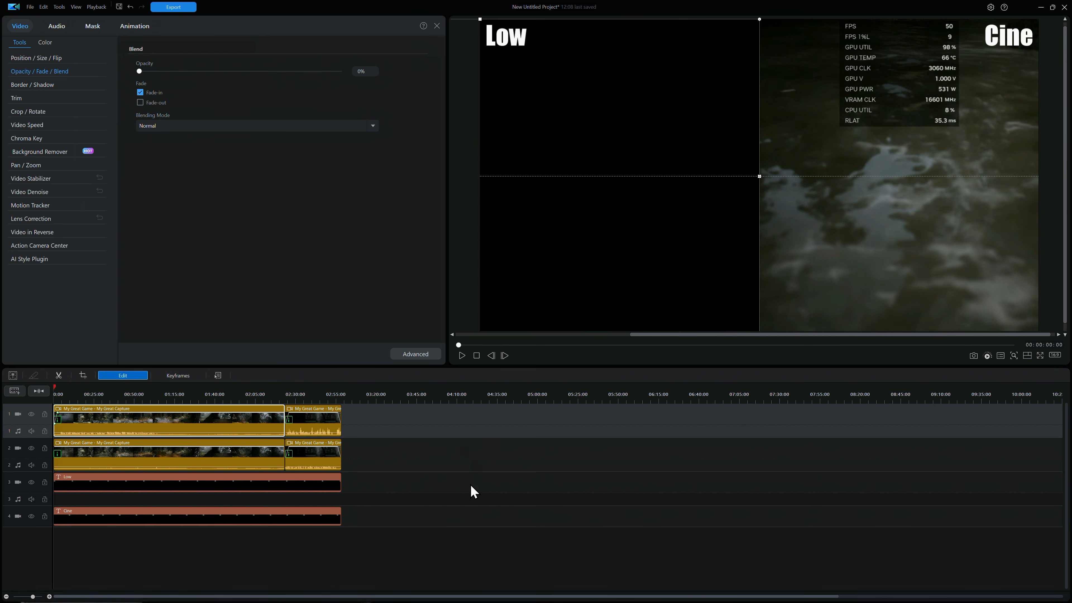
{"action": "left_click", "coordinate": [397, 458]}
{"action": "left_click", "coordinate": [75, 461]}
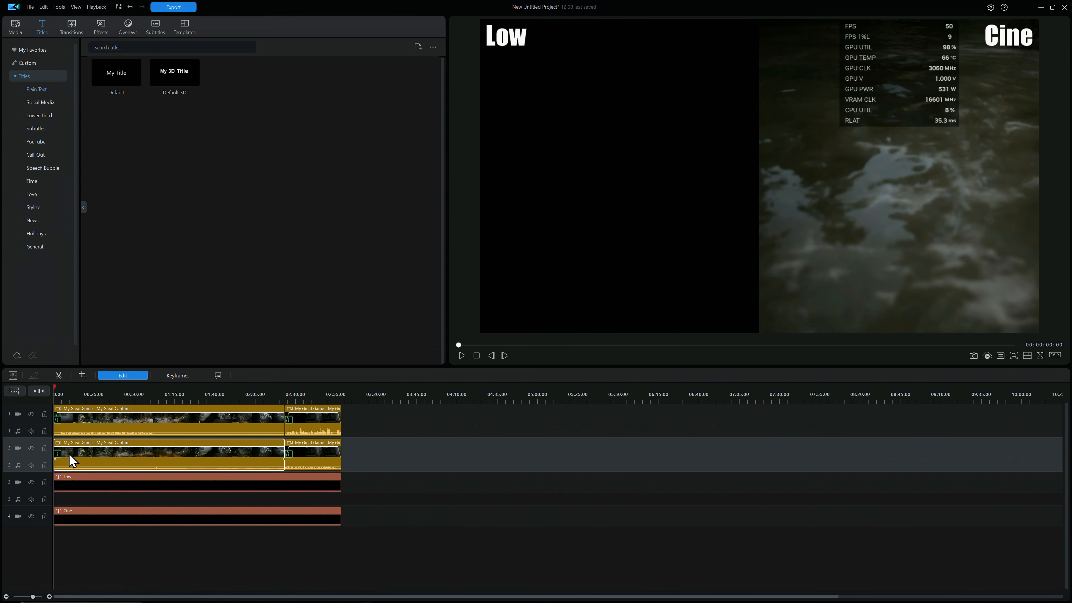
{"action": "left_click", "coordinate": [122, 375]}
{"action": "left_click", "coordinate": [140, 93]}
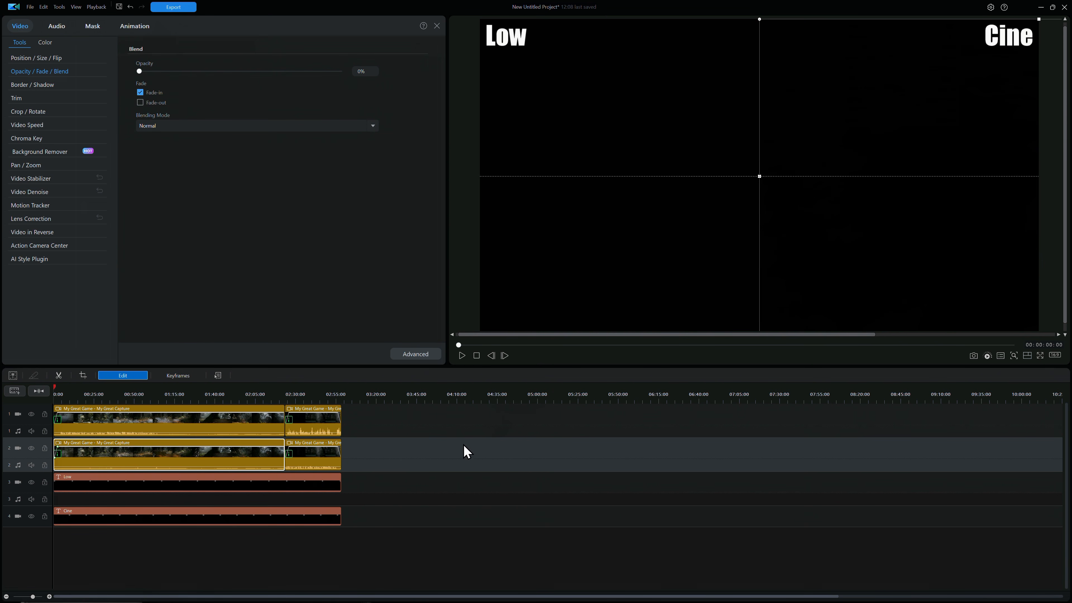
{"action": "left_click", "coordinate": [444, 475]}
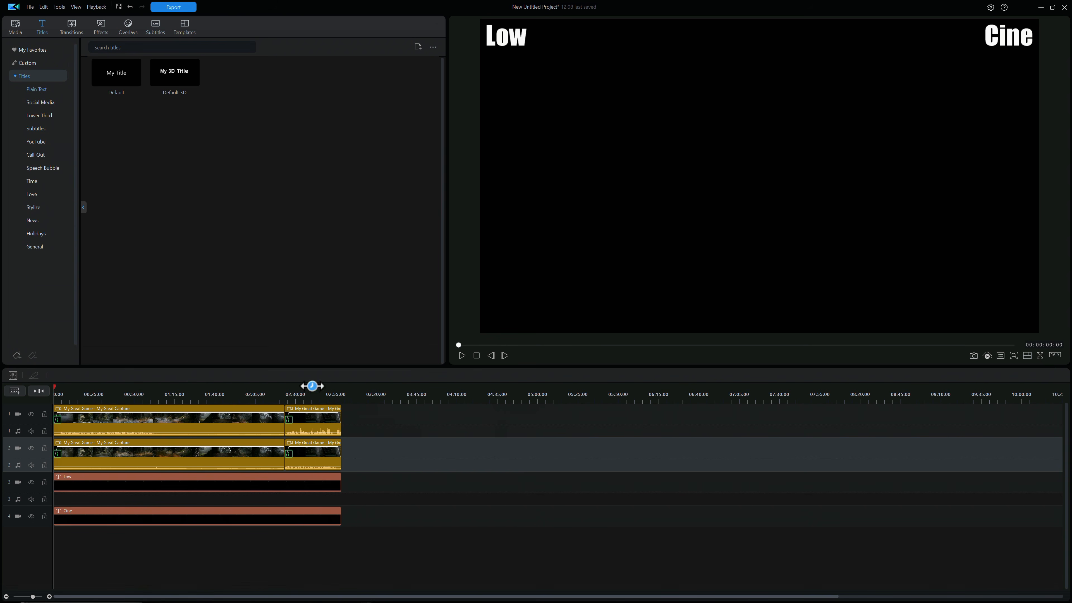
- Trim the Low and Cine titles to end at about 02:56, slightly before the video clips finish
{"action": "left_click", "coordinate": [337, 516]}
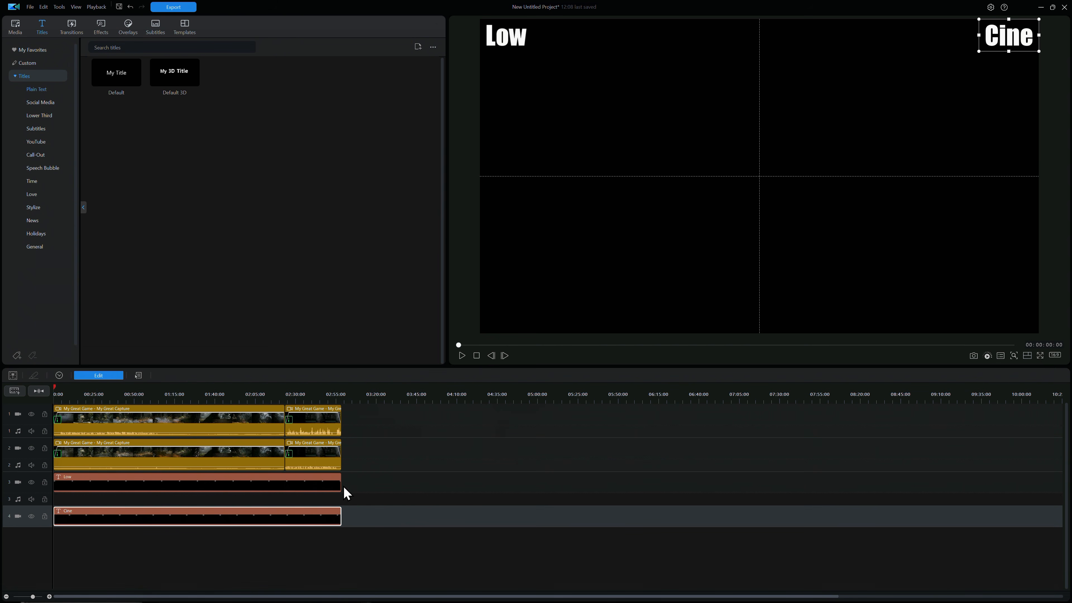
{"action": "left_click", "coordinate": [336, 482]}
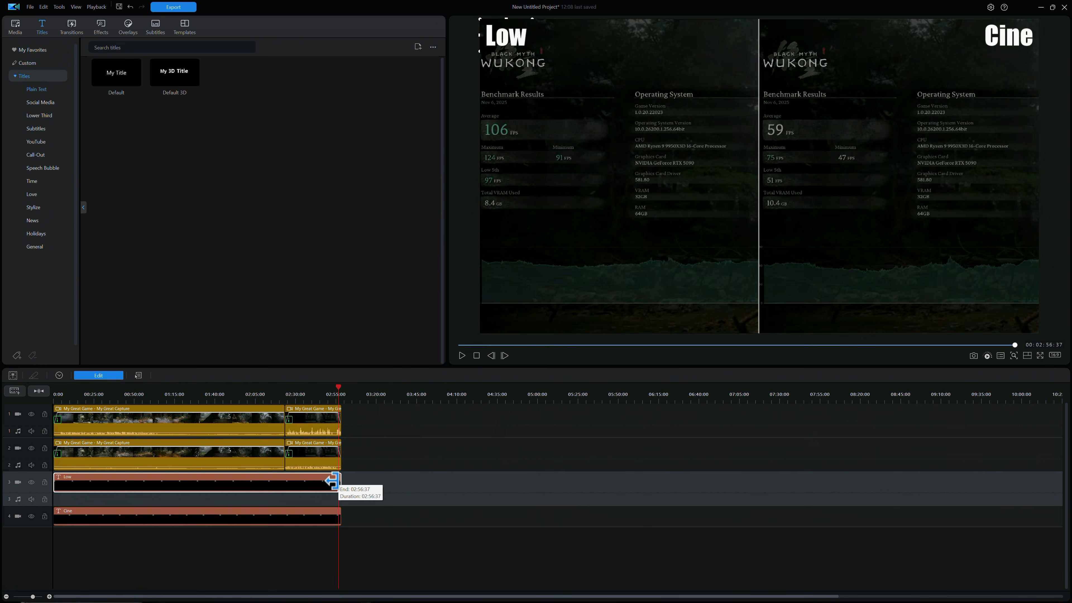
{"action": "left_click_drag", "start_coordinate": [329, 484], "coordinate": [327, 516]}
{"action": "left_click", "coordinate": [331, 515]}
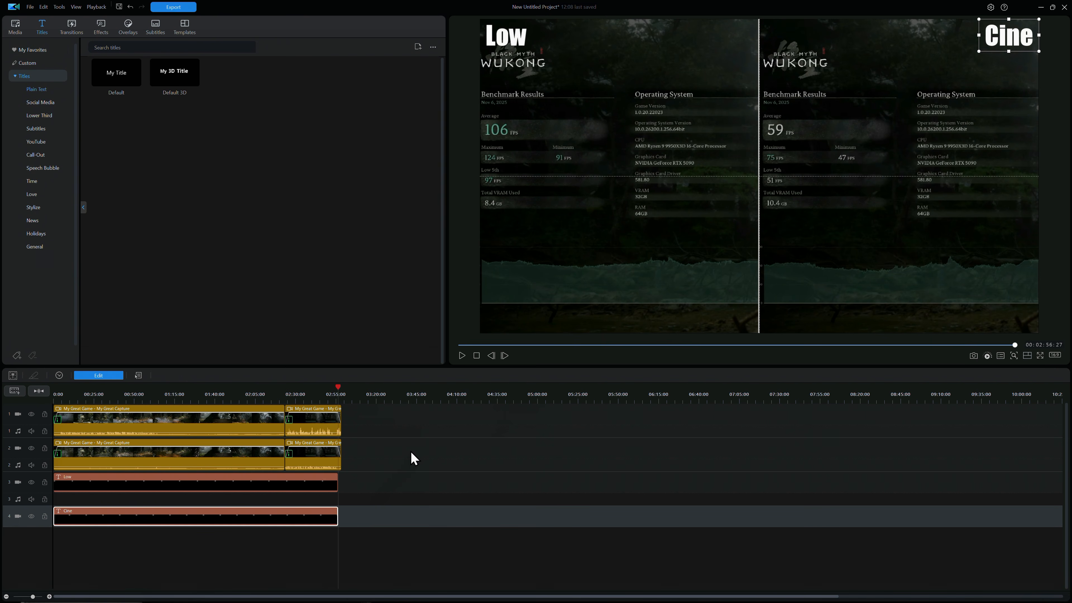
- Check the finished comparison at about 01:56 and open the video export
{"action": "left_click_drag", "start_coordinate": [381, 395], "coordinate": [348, 390]}
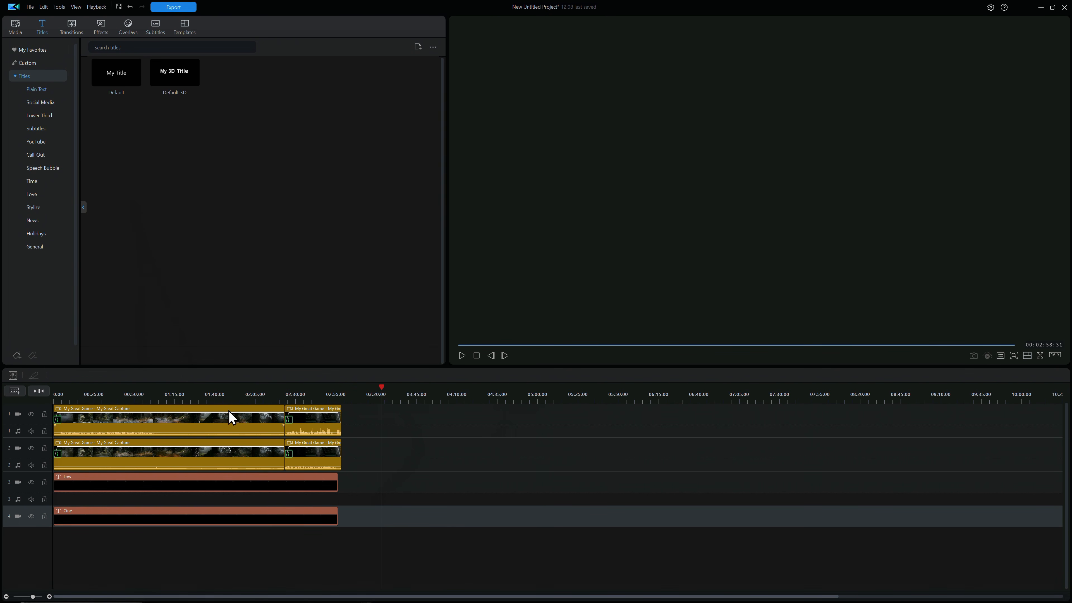
{"action": "left_click", "coordinate": [238, 391]}
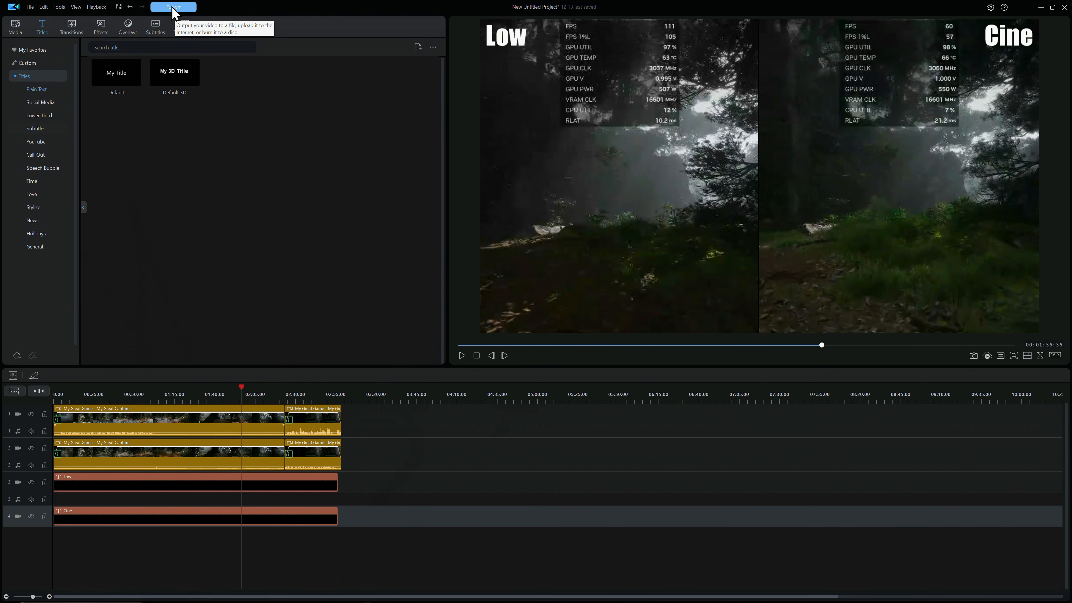
{"action": "left_click", "coordinate": [164, 8]}
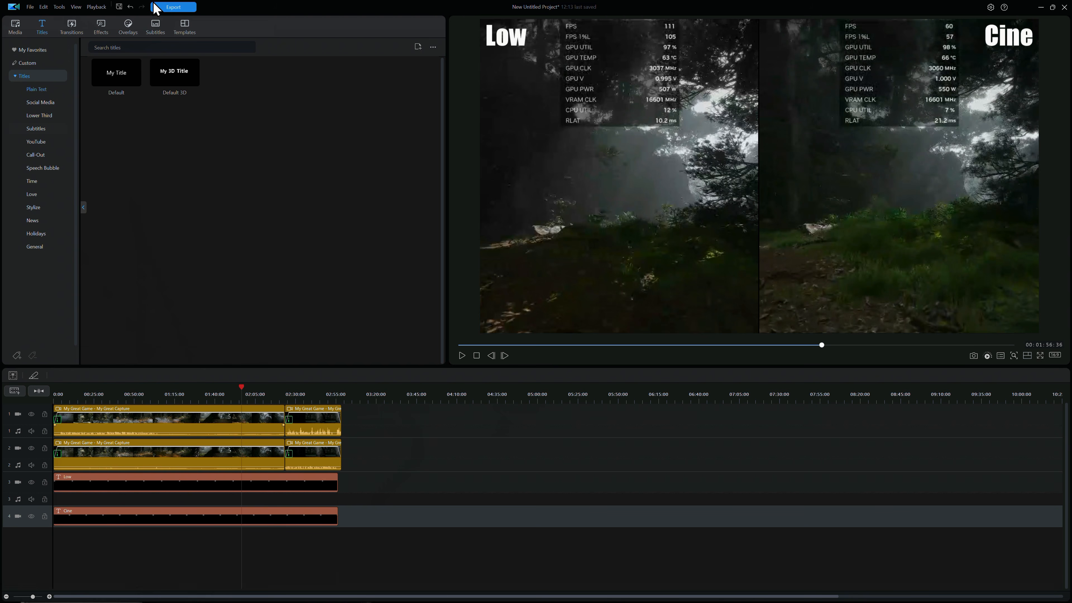